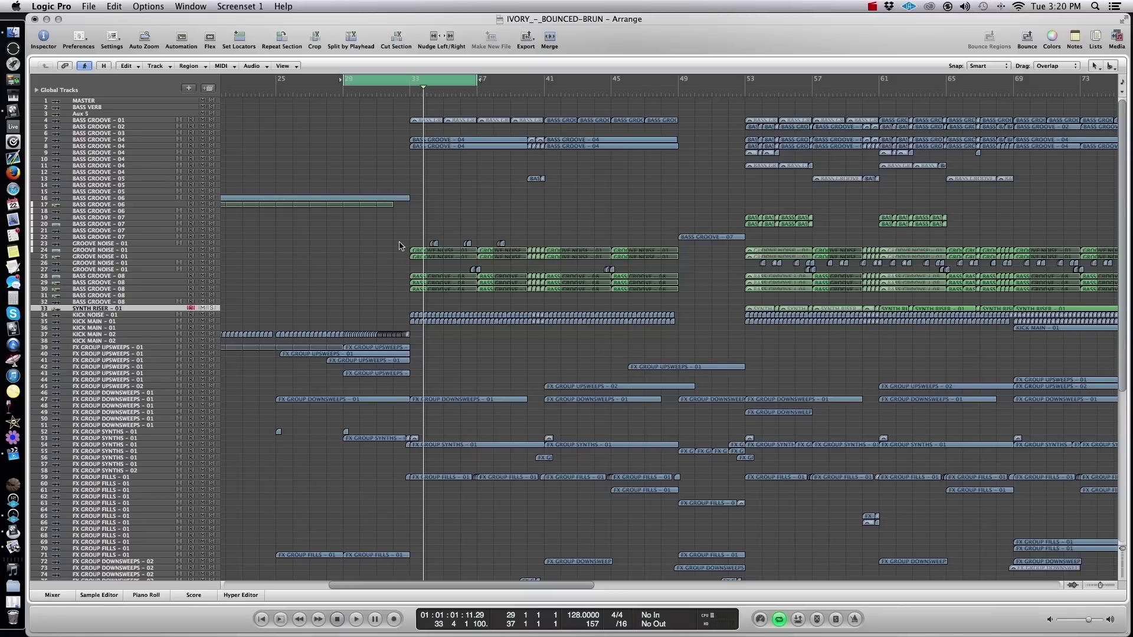
- Open the mixer, enlarge it to show the full channel strips, and bring the MASTER channel into view
drag(402, 249, 426, 297)
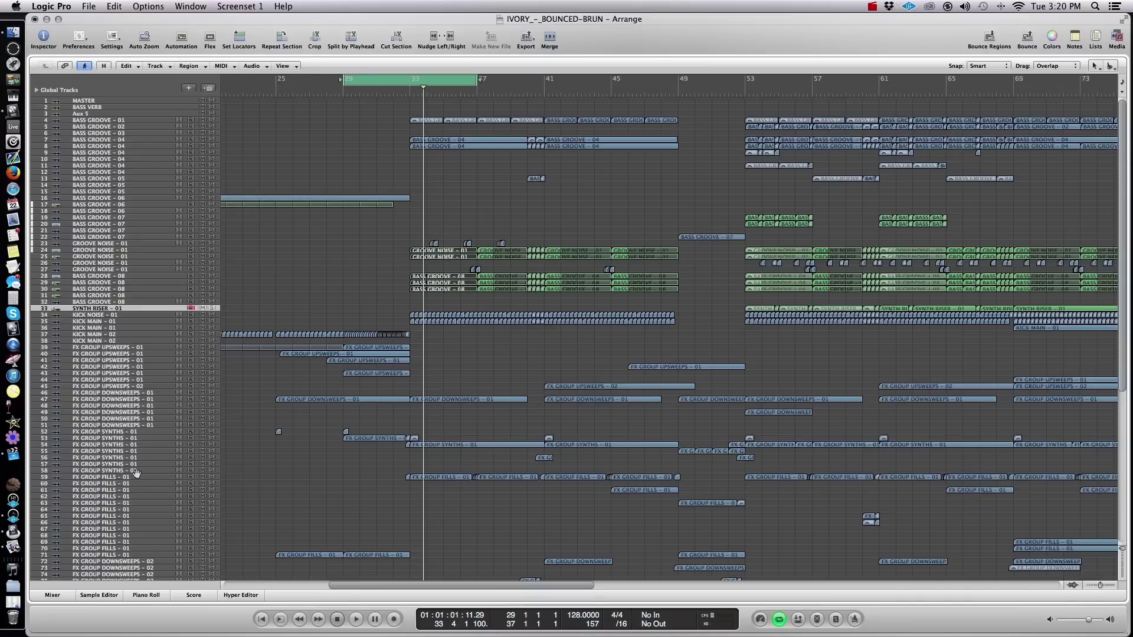
click(52, 595)
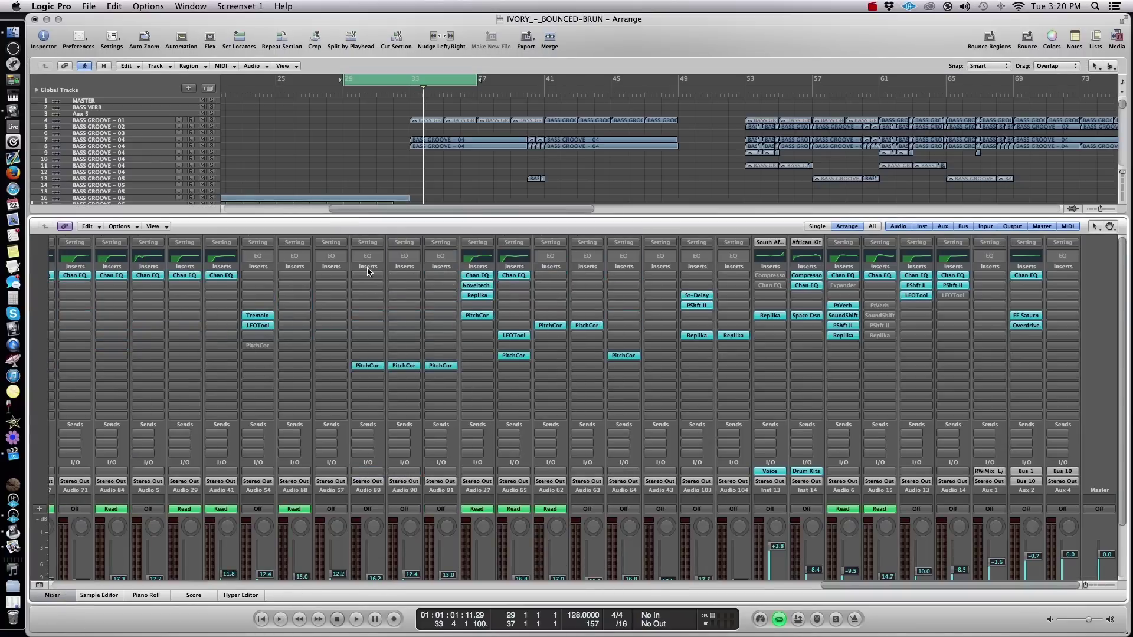
drag(327, 218, 319, 112)
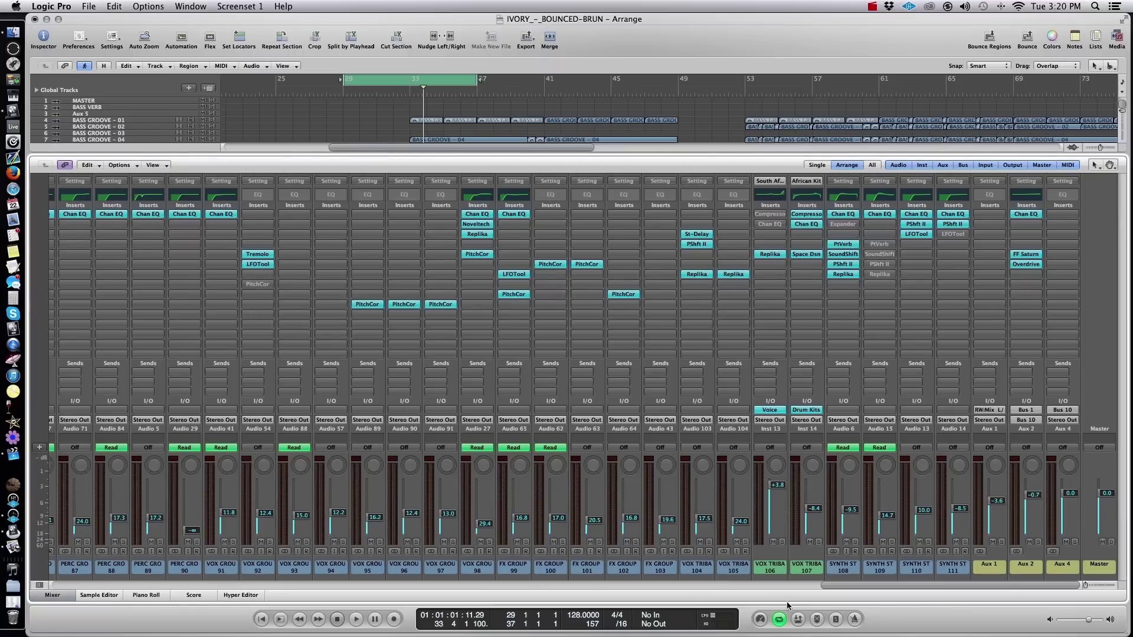
drag(839, 585, 58, 587)
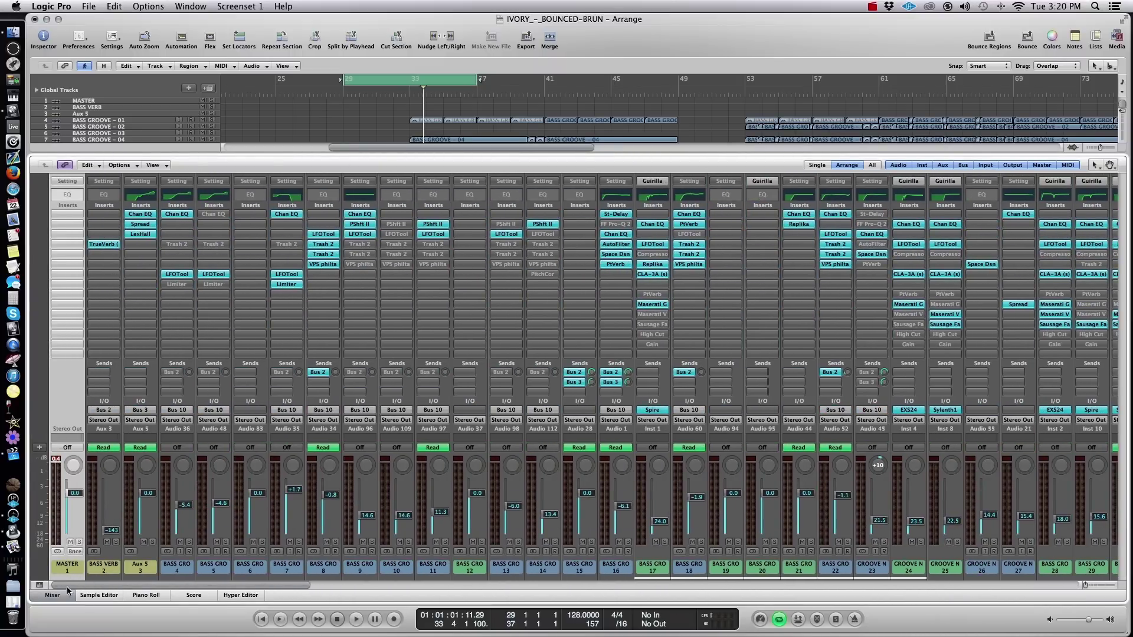
click(52, 594)
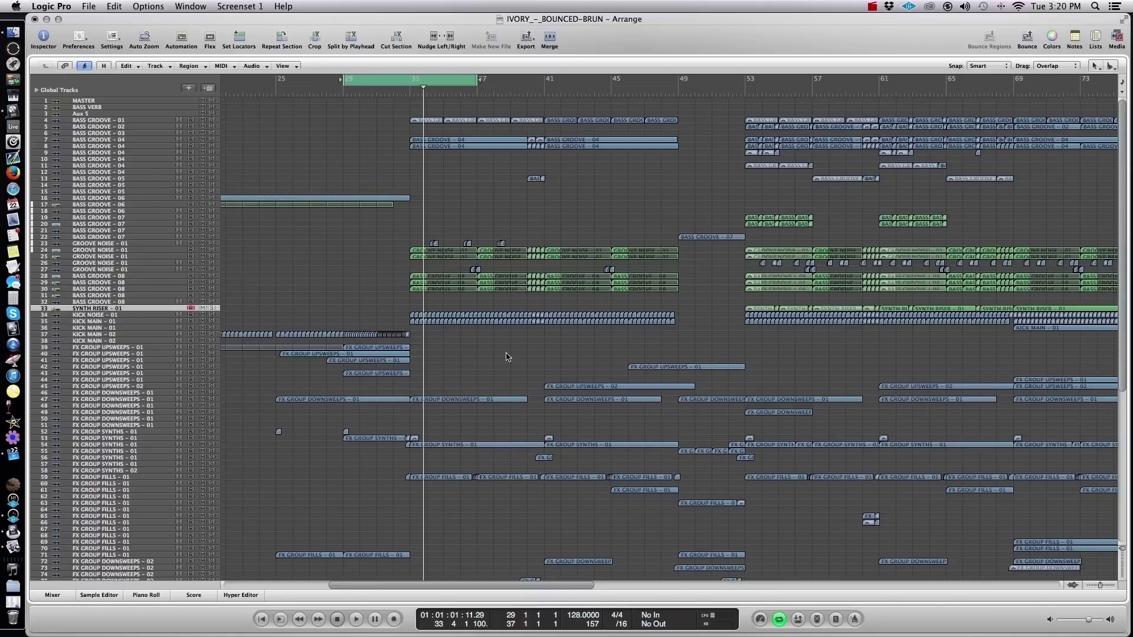
click(53, 594)
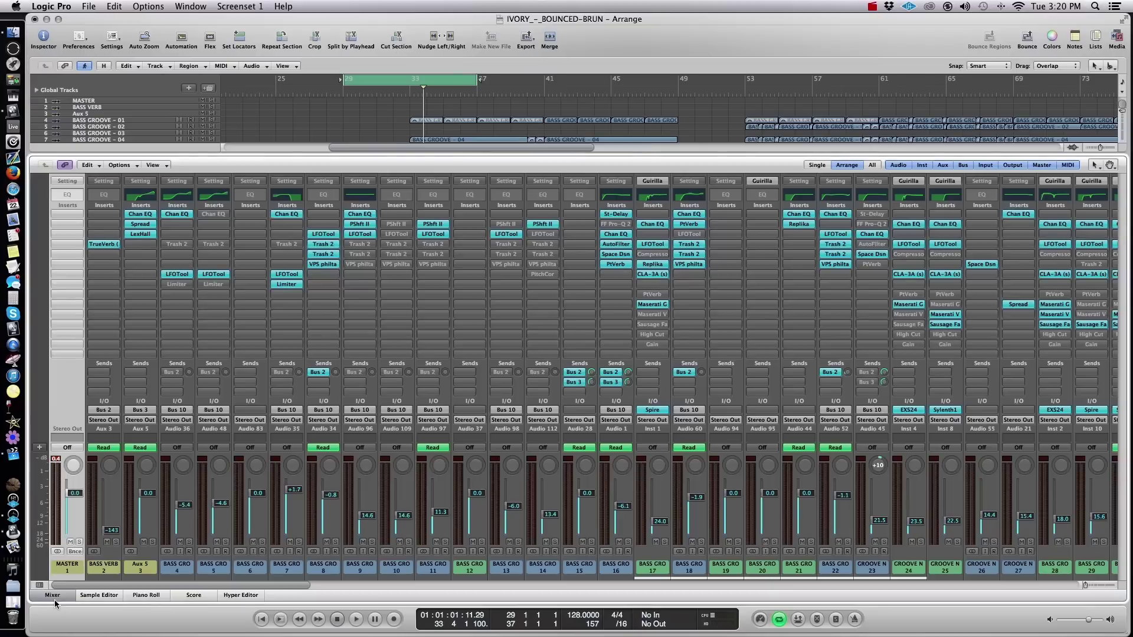
drag(353, 583, 54, 598)
click(54, 596)
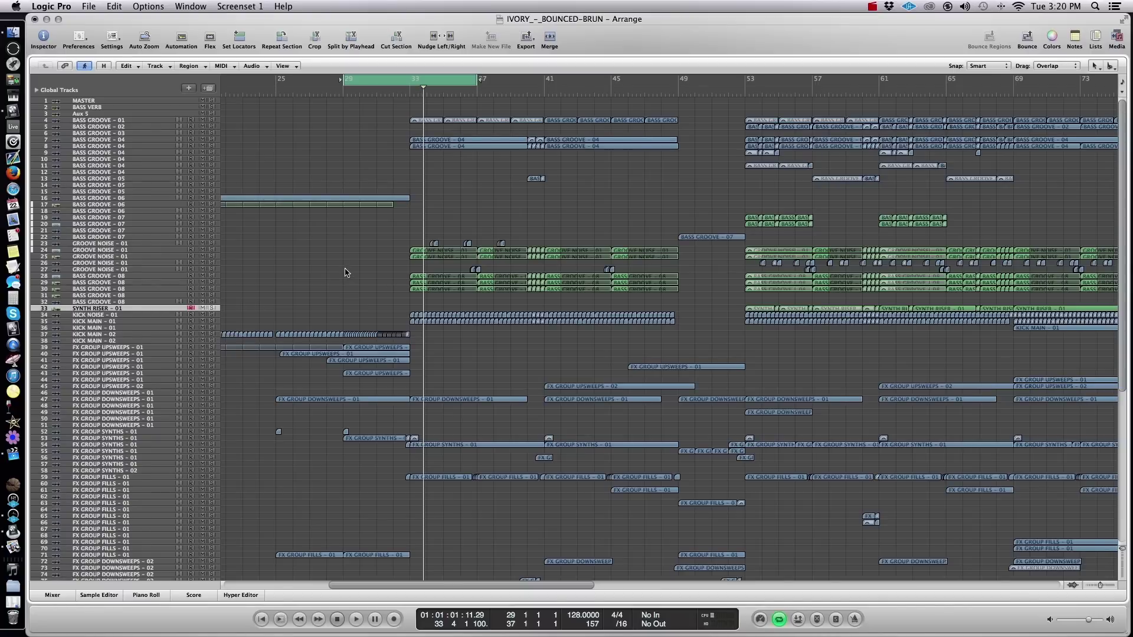
- Insert iZotope's Ozone 6 Audio Unit in the MASTER channel's first insert slot and dismiss its preset manager
click(53, 596)
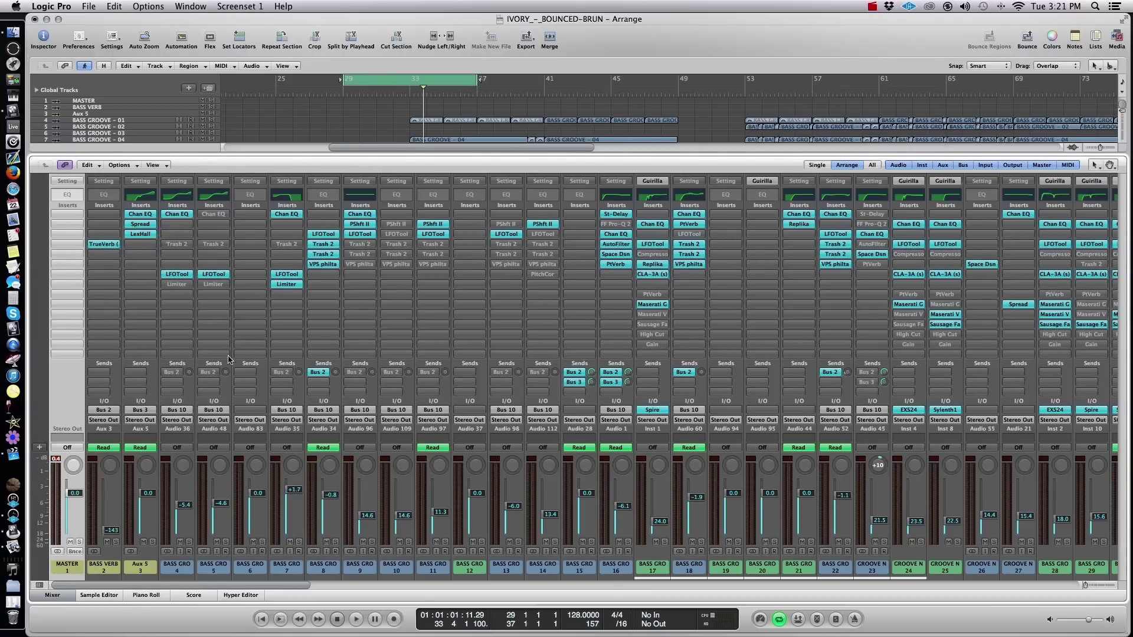
click(66, 214)
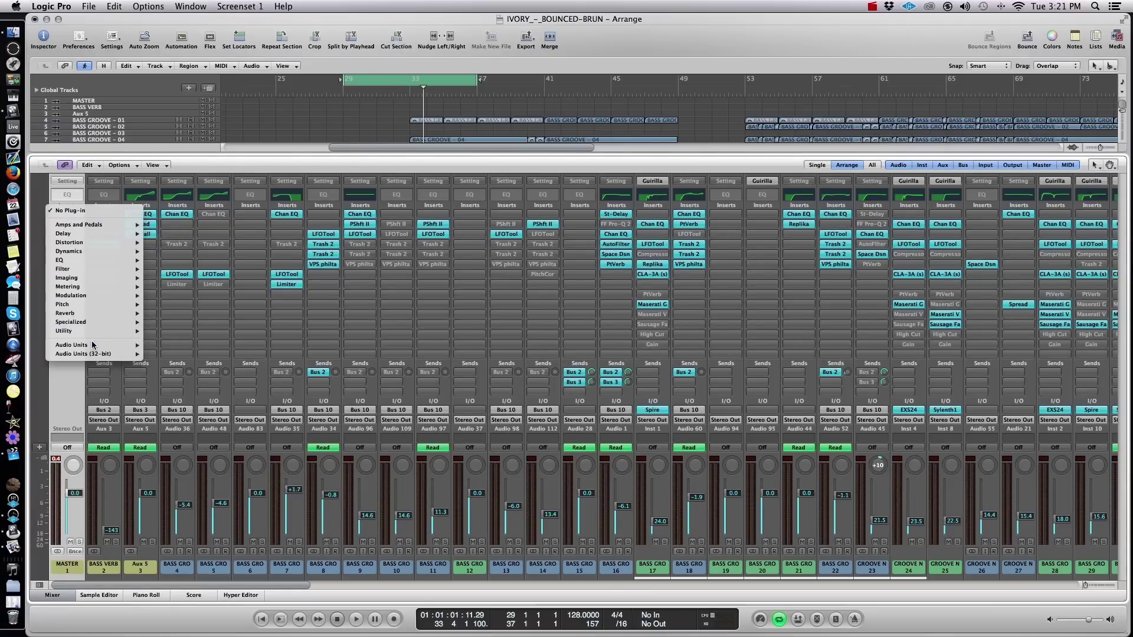
mouse_move(93, 347)
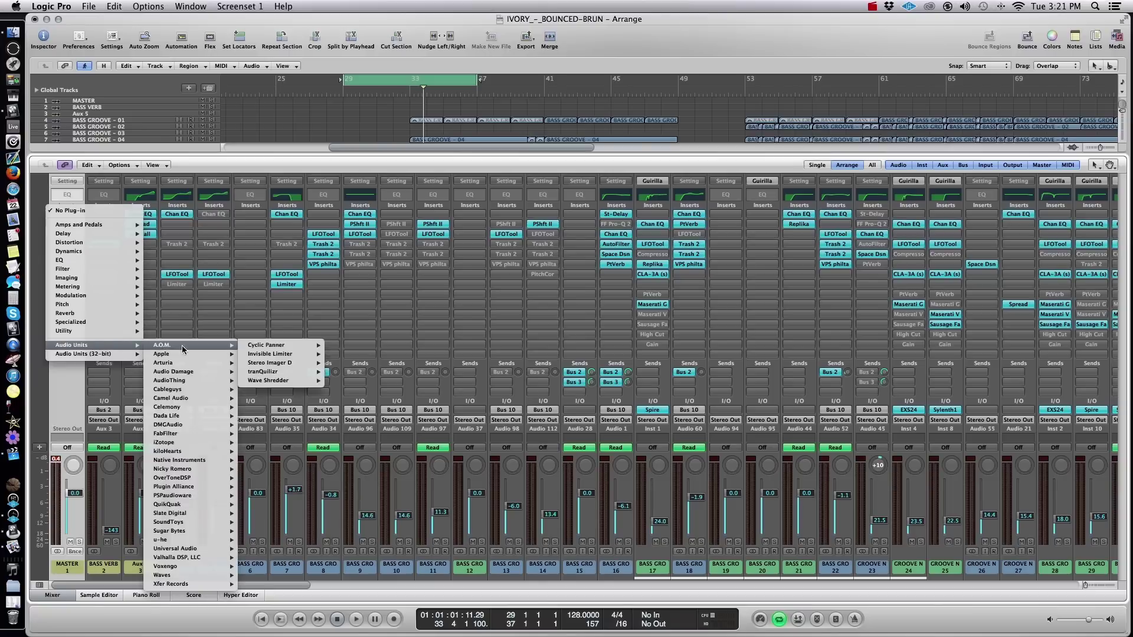
mouse_move(197, 444)
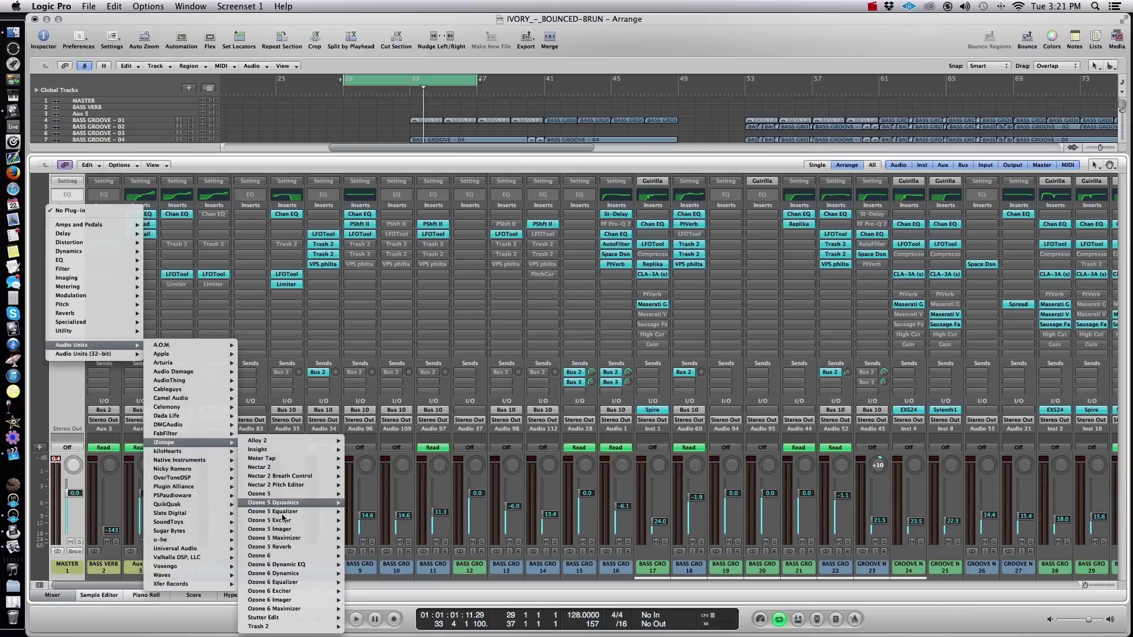
mouse_move(278, 559)
click(365, 556)
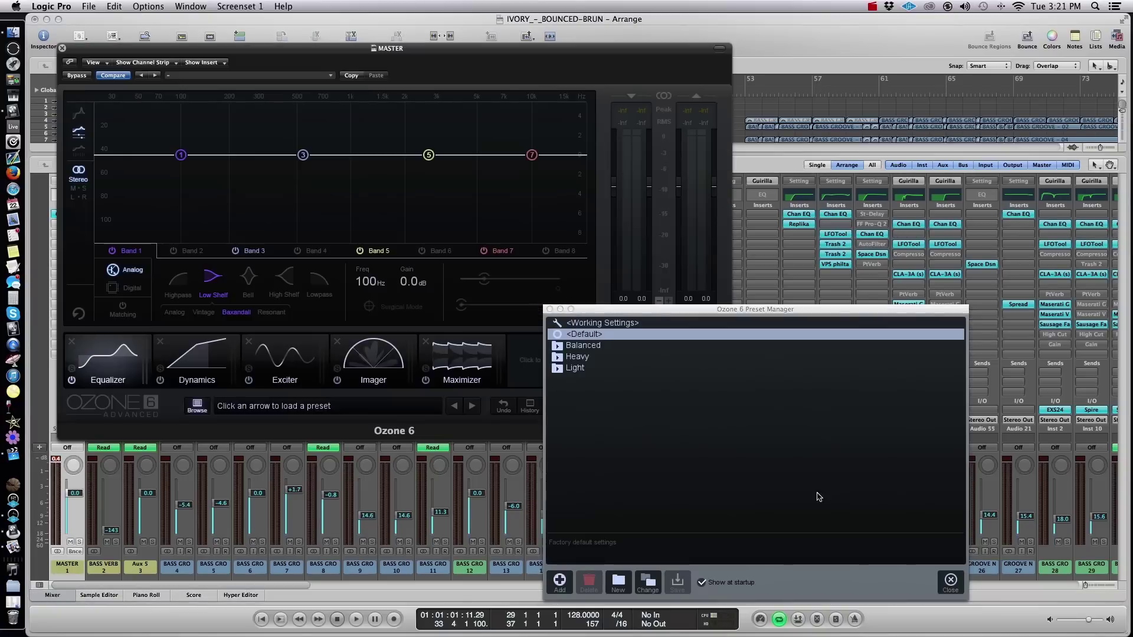
click(950, 584)
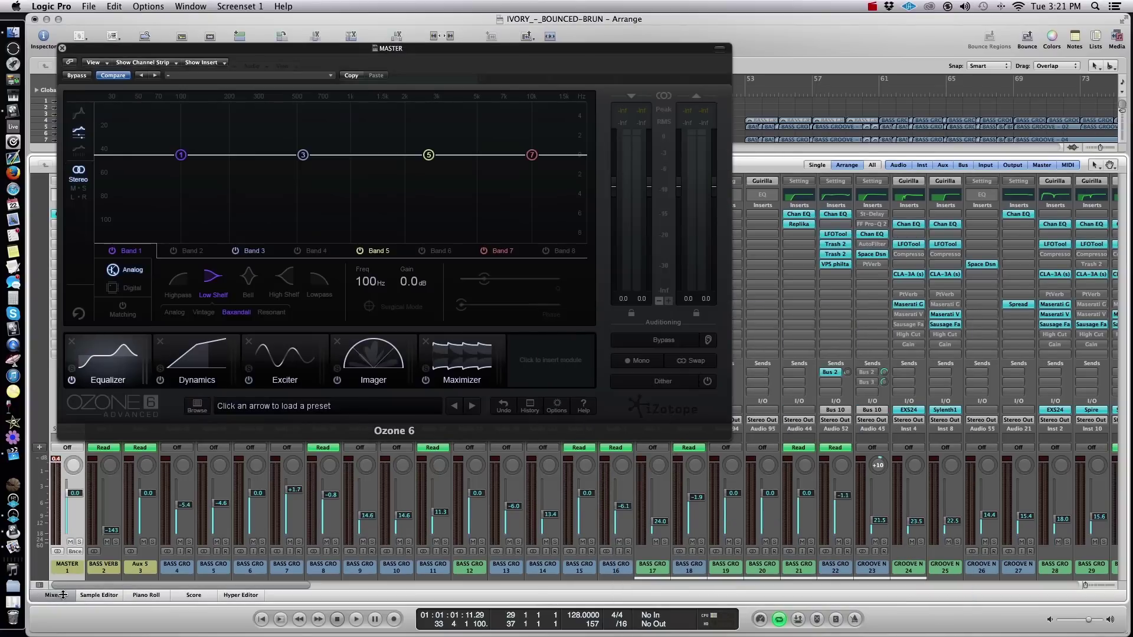
- Hide the mixer and move the Ozone 6 window aside to uncover the track list and cycle range
click(53, 595)
drag(222, 51, 429, 175)
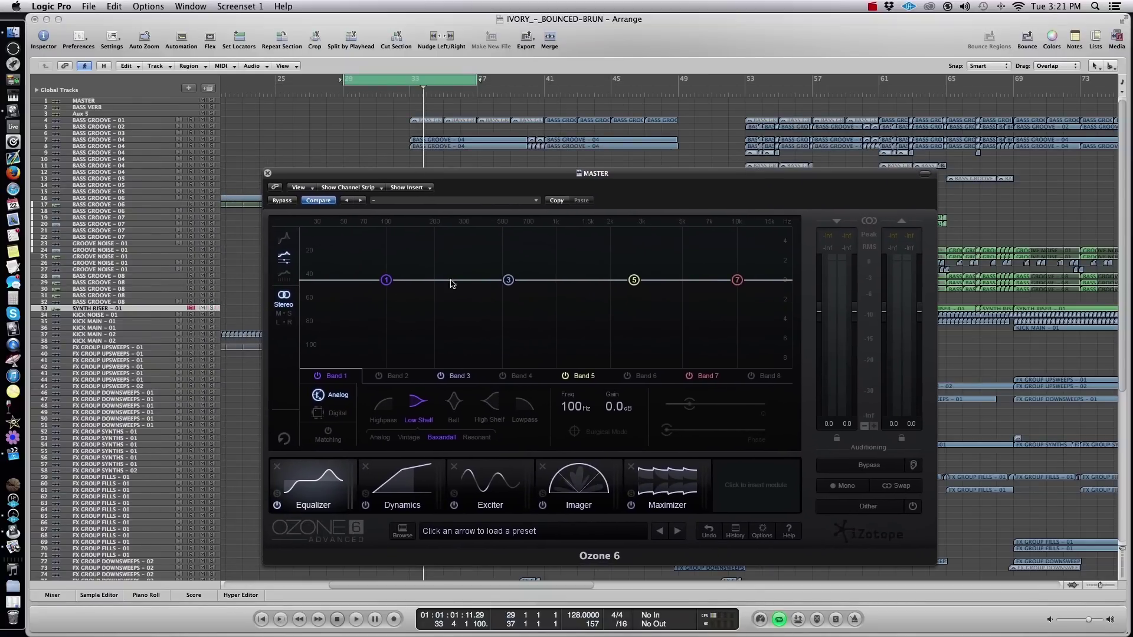
drag(457, 173, 564, 143)
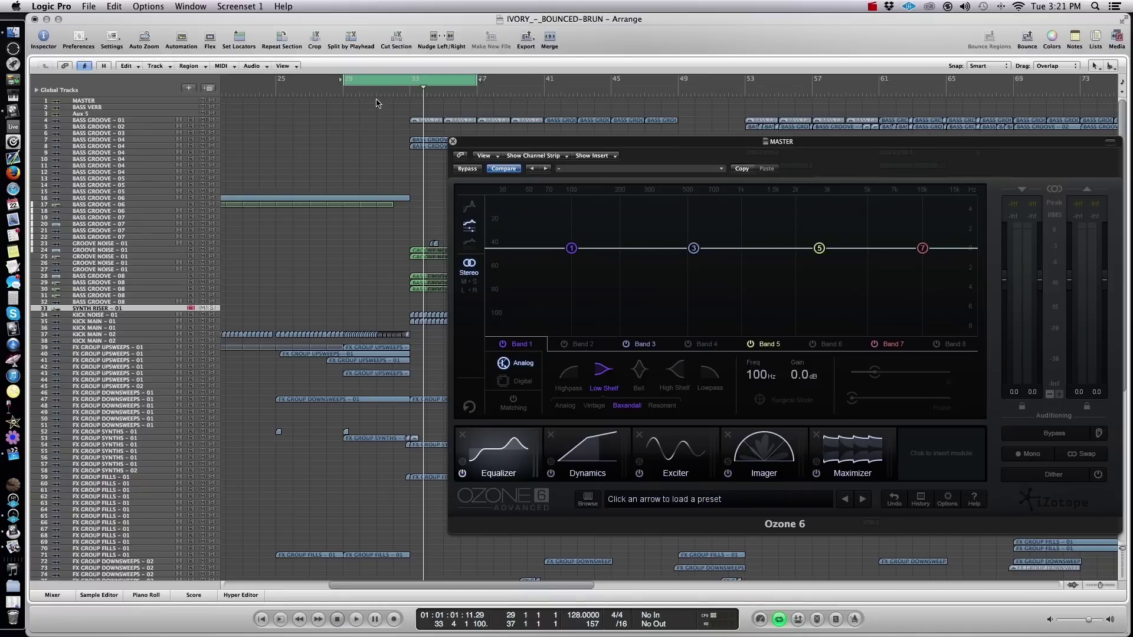
- Set the cycle range to start at bar 31 and play the loop through Ozone 6
drag(345, 83, 377, 84)
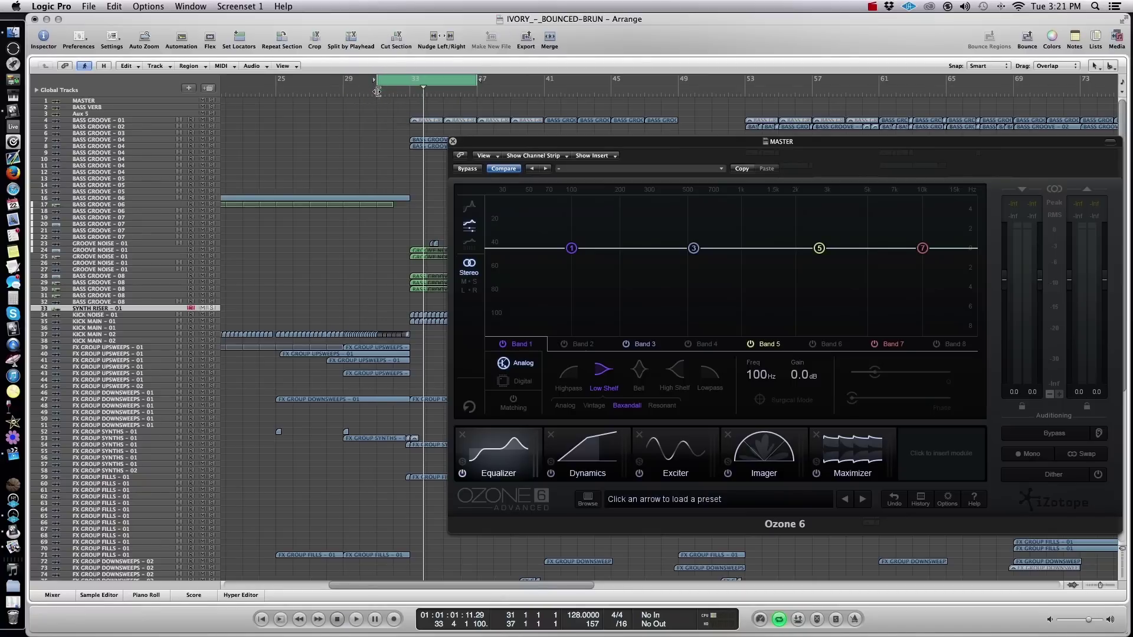
scroll(323, 463, down, 10)
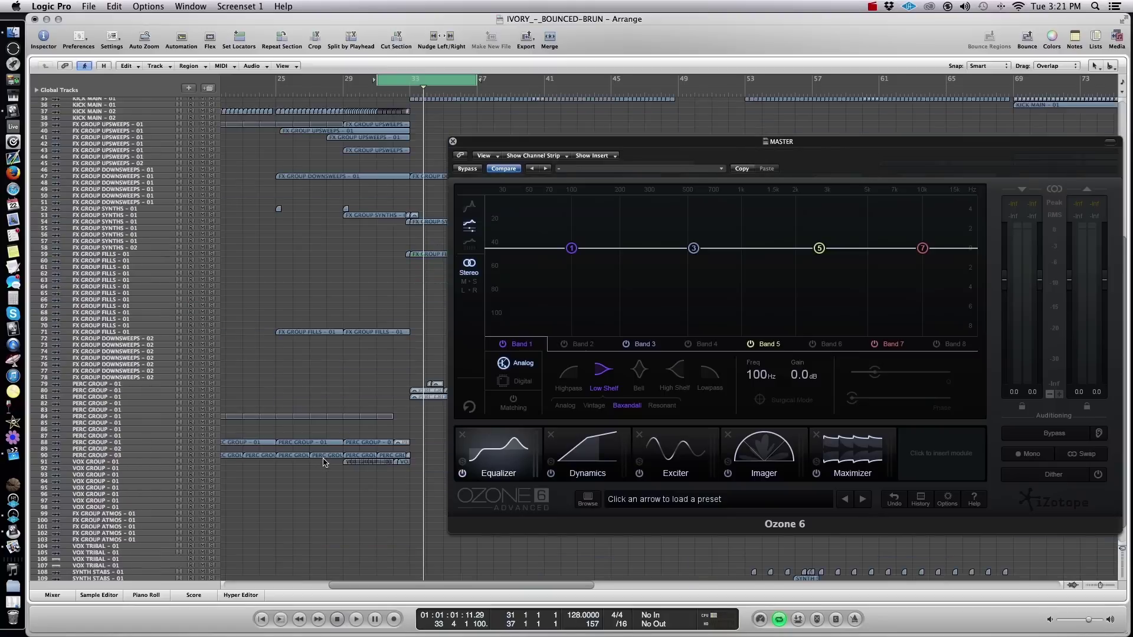
scroll(323, 463, up, 10)
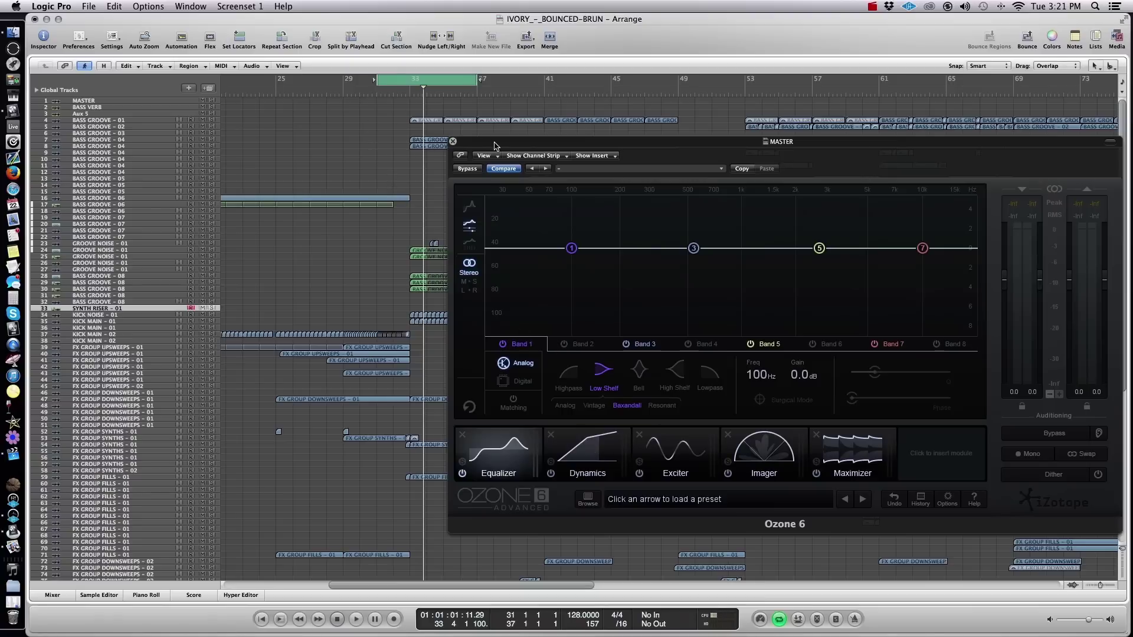
key(space)
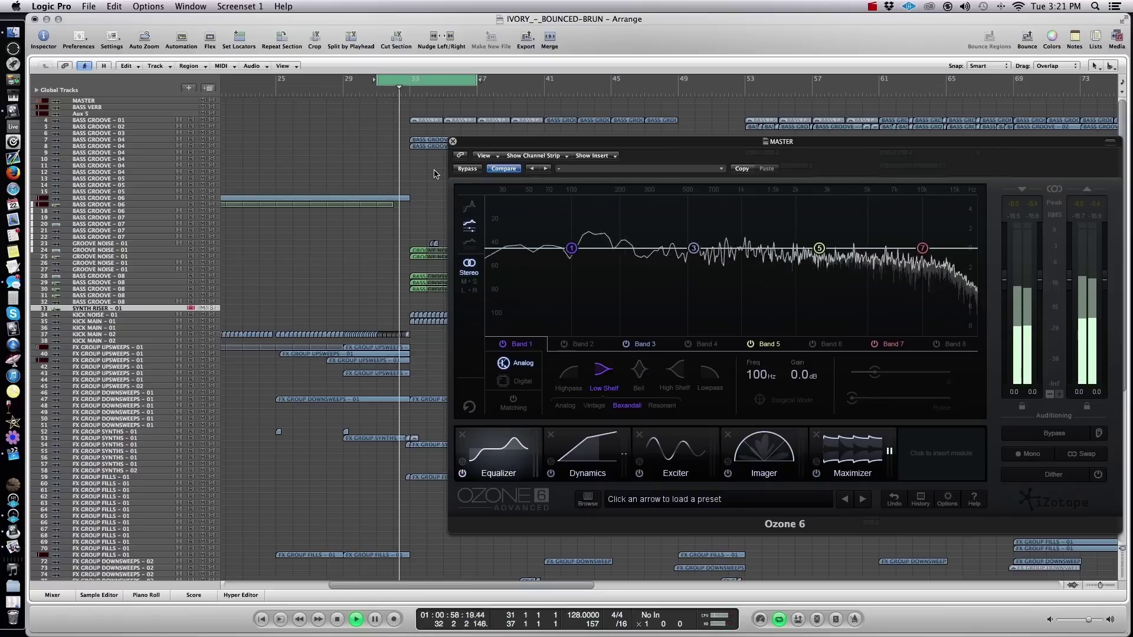
- Close the Ozone 6 window, extend the cycle range's end to bar 49 and stop playback
click(453, 141)
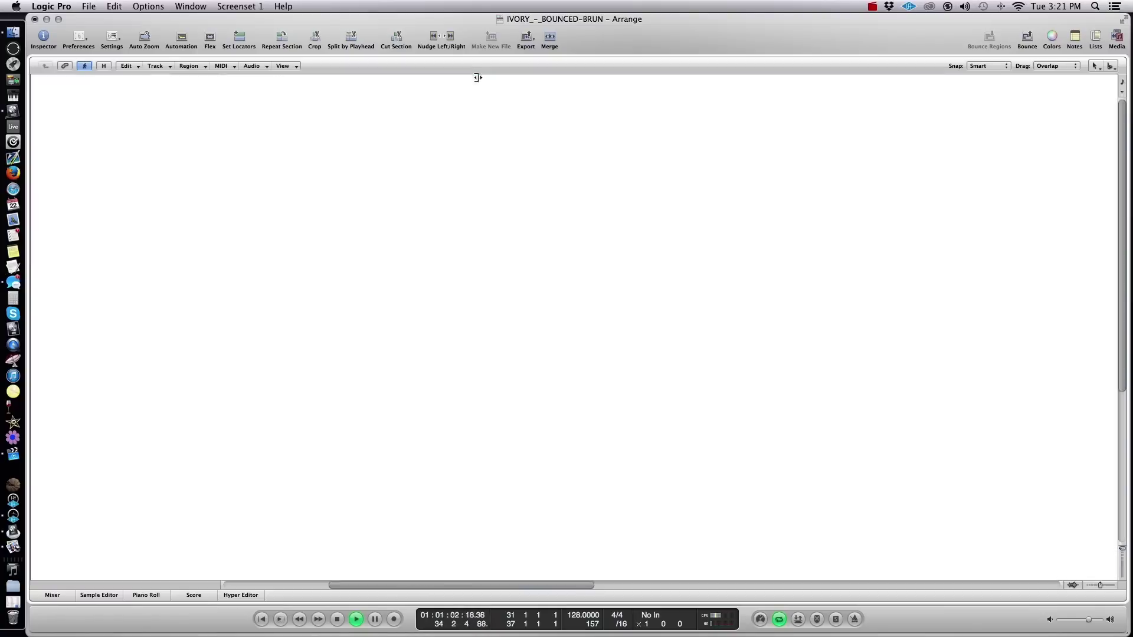
drag(476, 79, 678, 80)
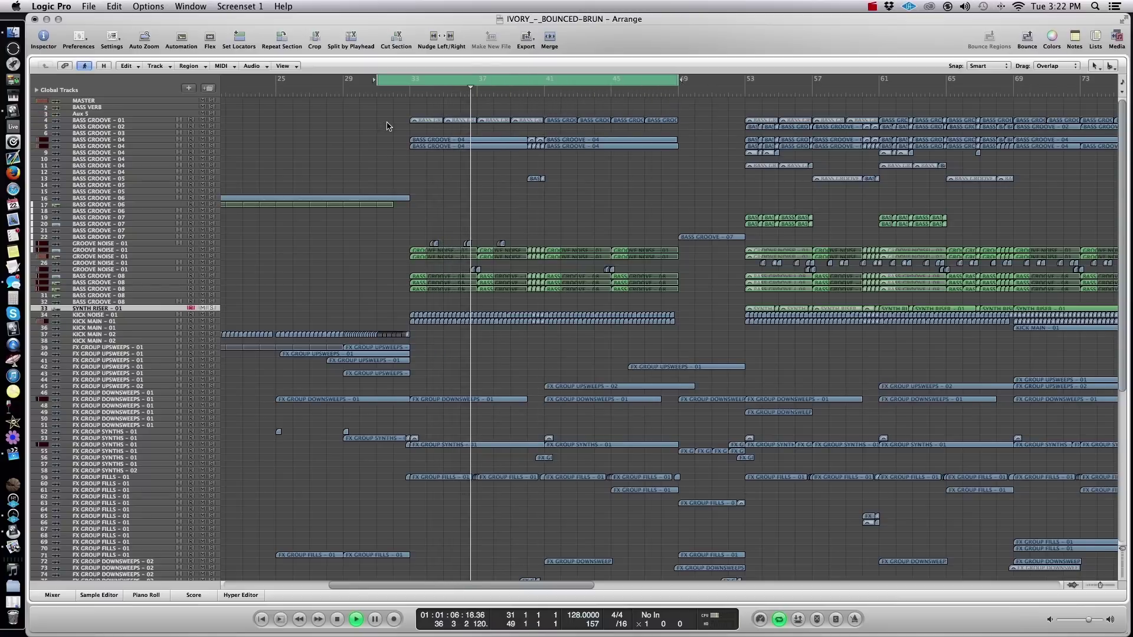
key(space)
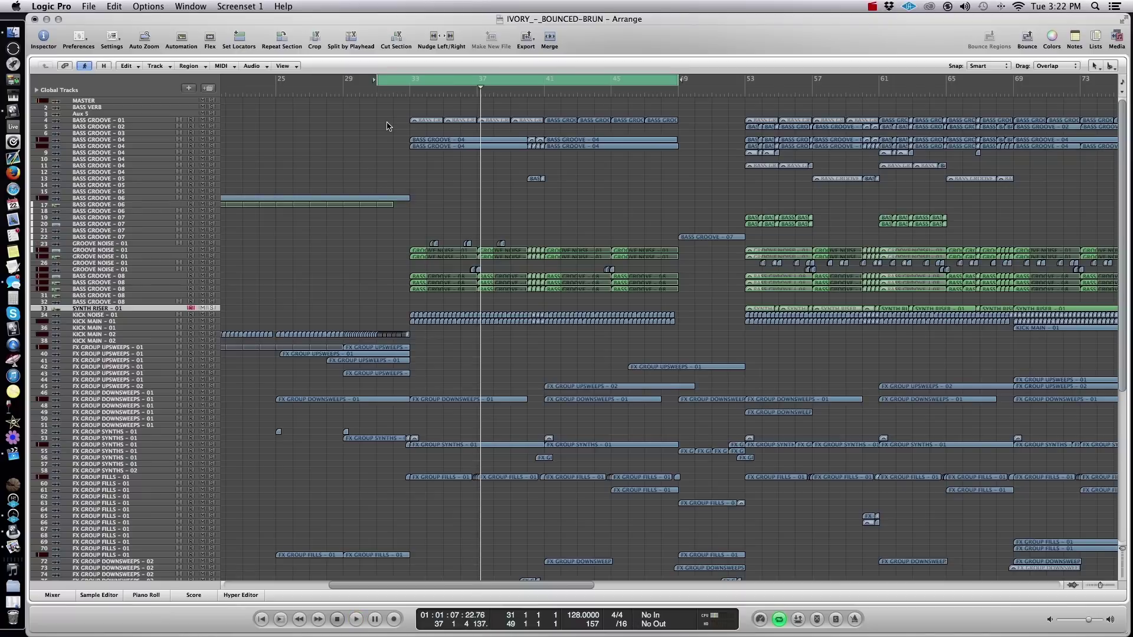
- Reopen Ozone 6 from the MASTER channel strip and remove the Exciter module from its chain
click(70, 596)
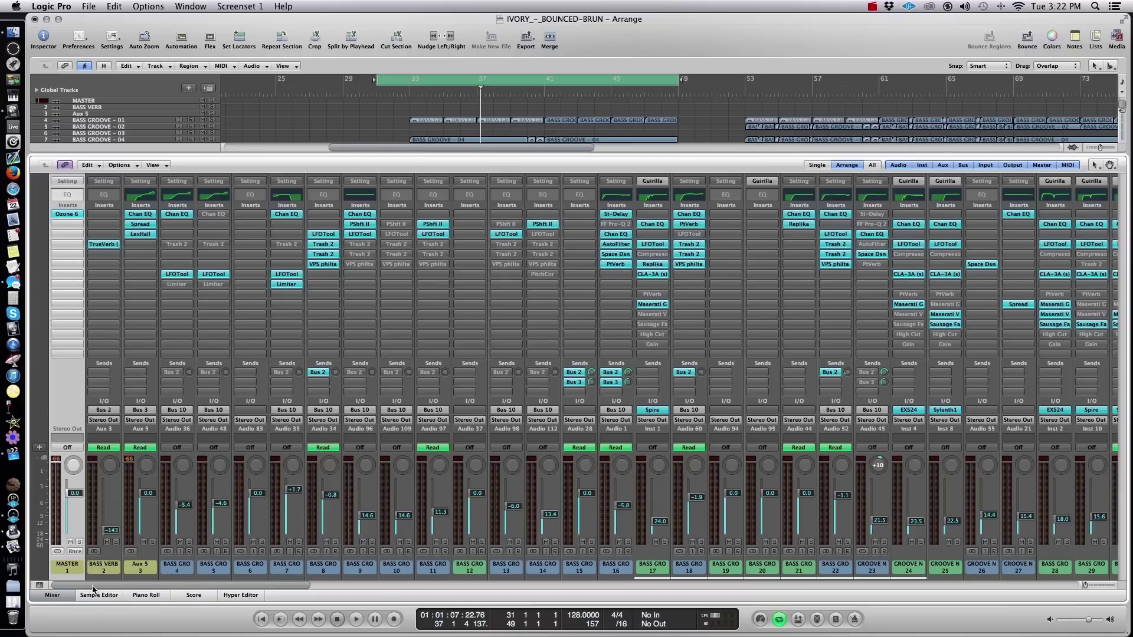
click(66, 214)
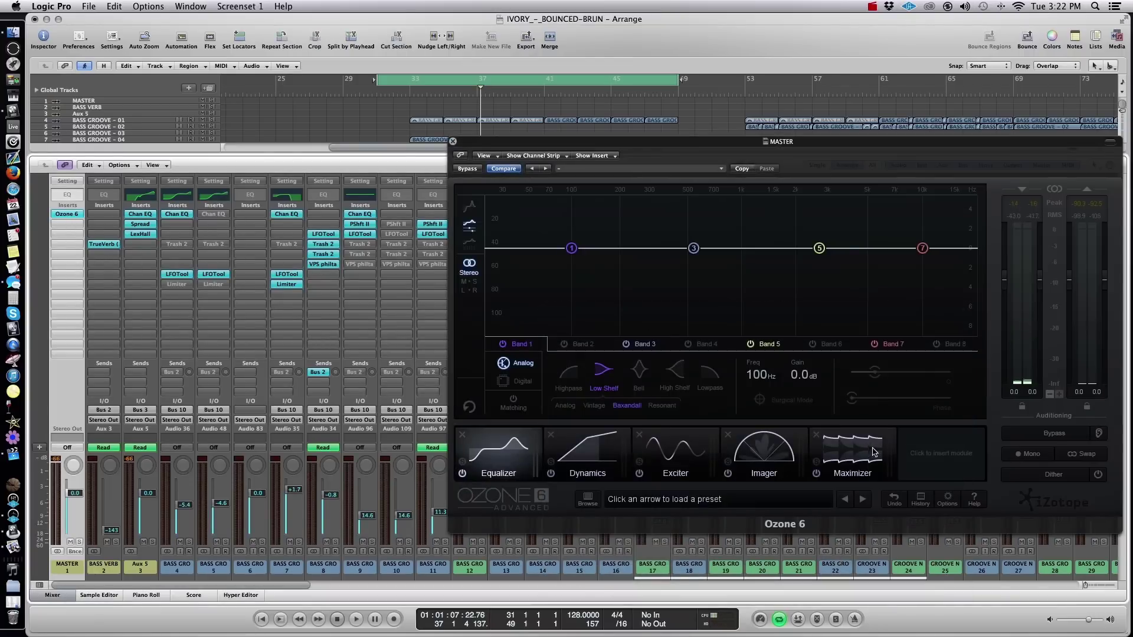
click(639, 435)
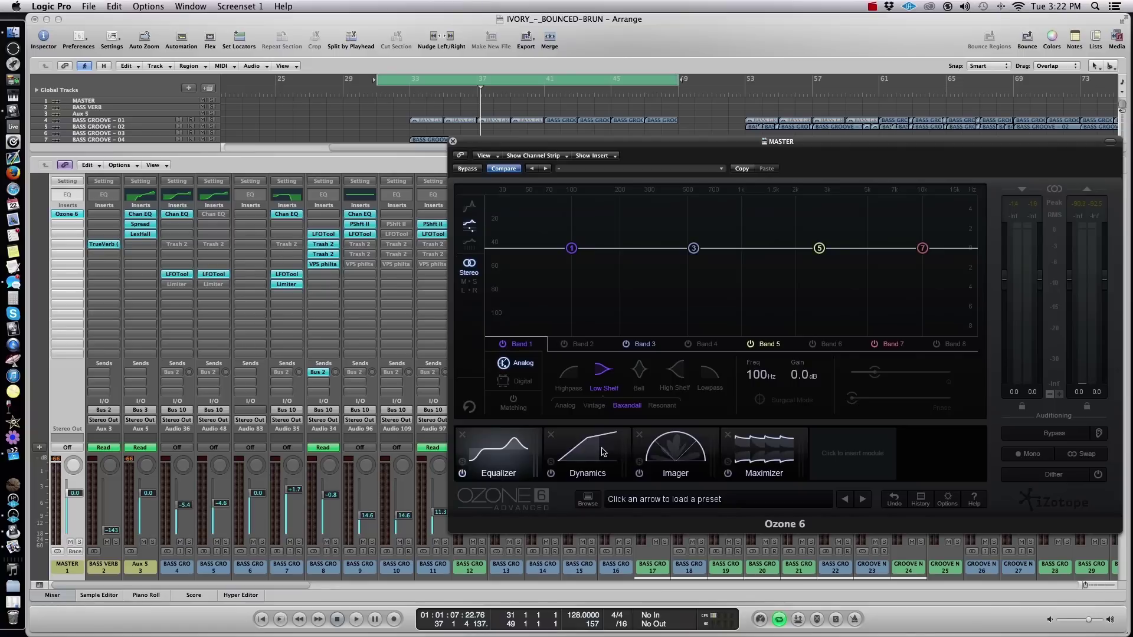
- Review the Dynamics, Imager, Maximizer and Equalizer modules in the Ozone 6 chain
click(618, 451)
click(684, 455)
click(760, 453)
click(501, 466)
- Add a Channel EQ to the MASTER channel, place it beside Ozone 6 and expand its extended parameters
click(66, 196)
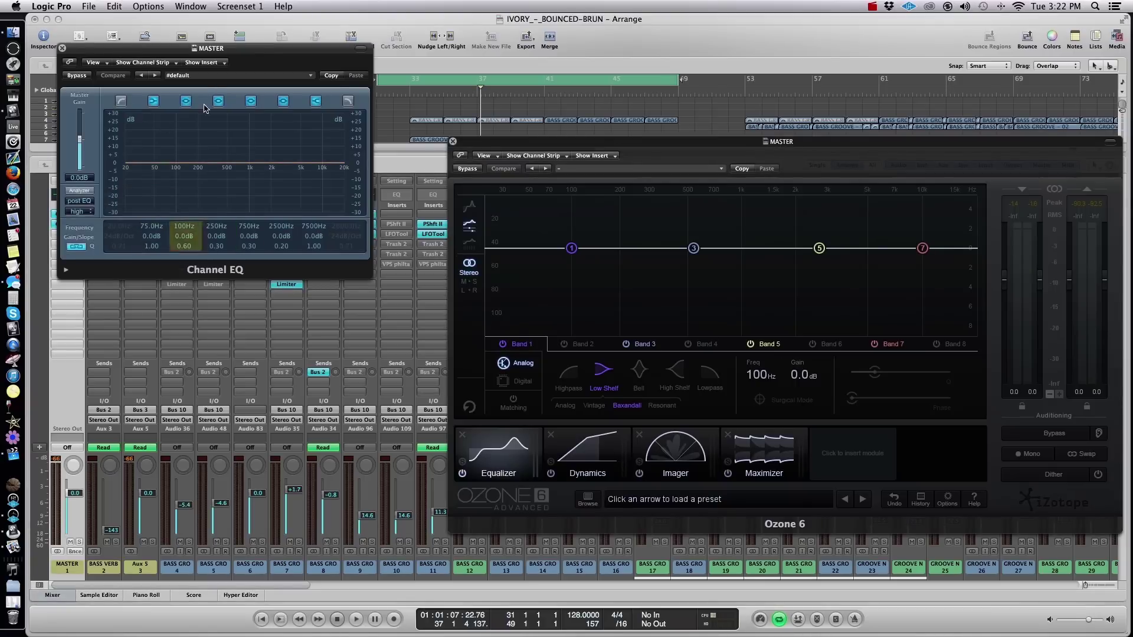
drag(239, 49, 277, 182)
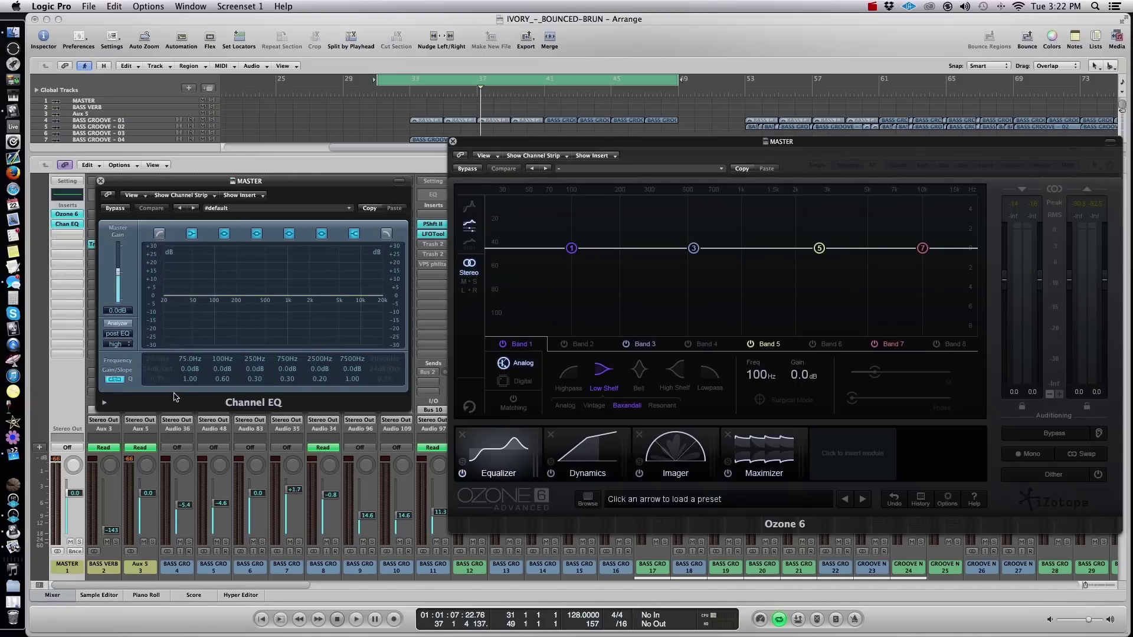
click(104, 402)
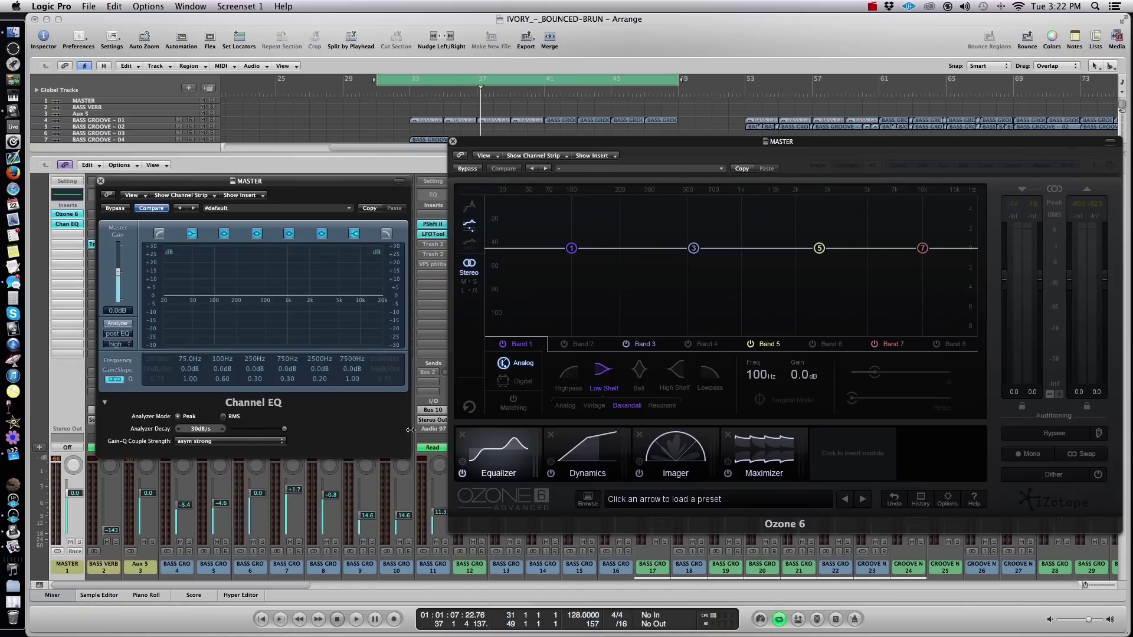
- Enable the Channel EQ's analyzer during playback to compare its spectrum with Ozone 6, and close the Channel EQ
key(space)
click(118, 323)
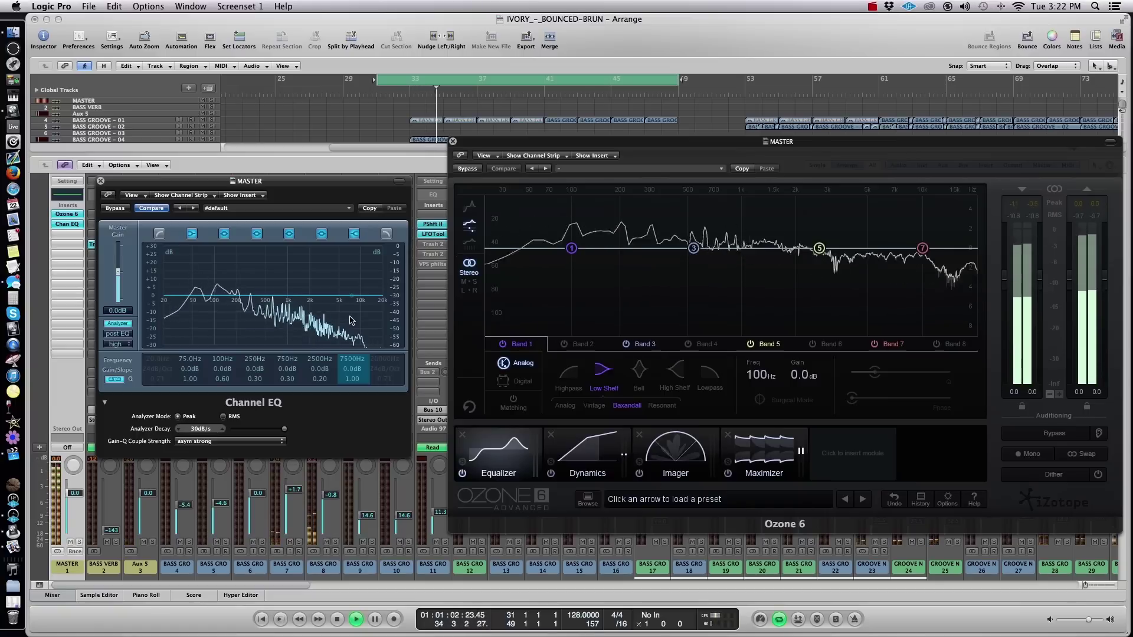
key(space)
click(100, 181)
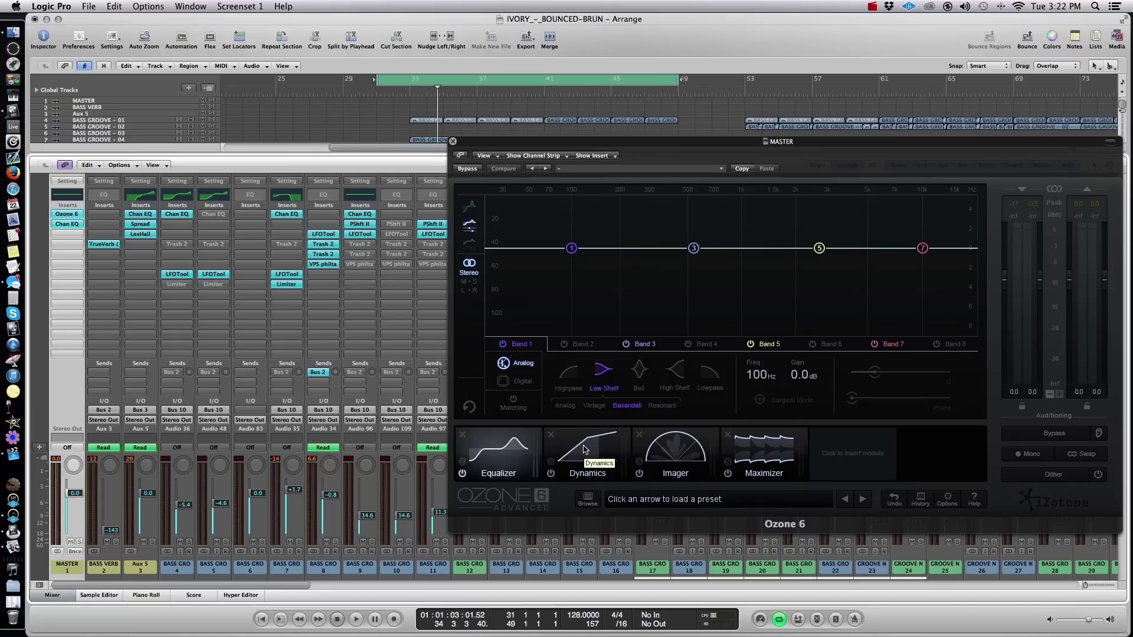
- Reset the Equalizer's Band 1 node to its default and open the Dynamics module
mouse_move(571, 249)
mouse_down()
mouse_move(570, 280)
mouse_move(570, 250)
mouse_up()
double_click(571, 249)
click(593, 466)
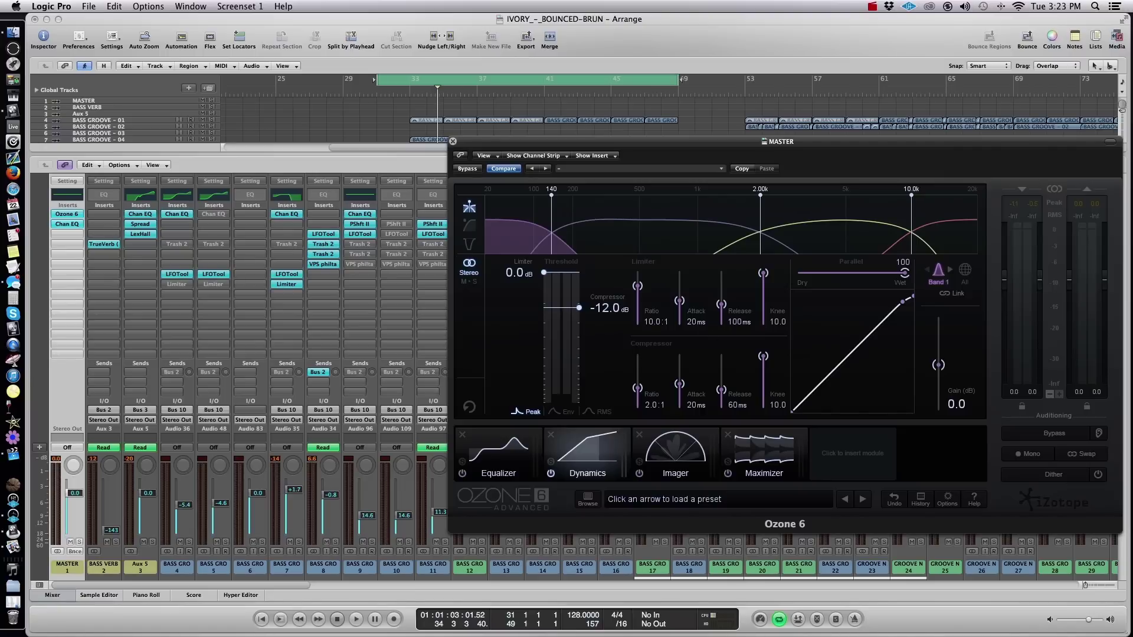
- Move the cycle range's start to bar 32 and play the loop through the Dynamics module
key(super+Tab)
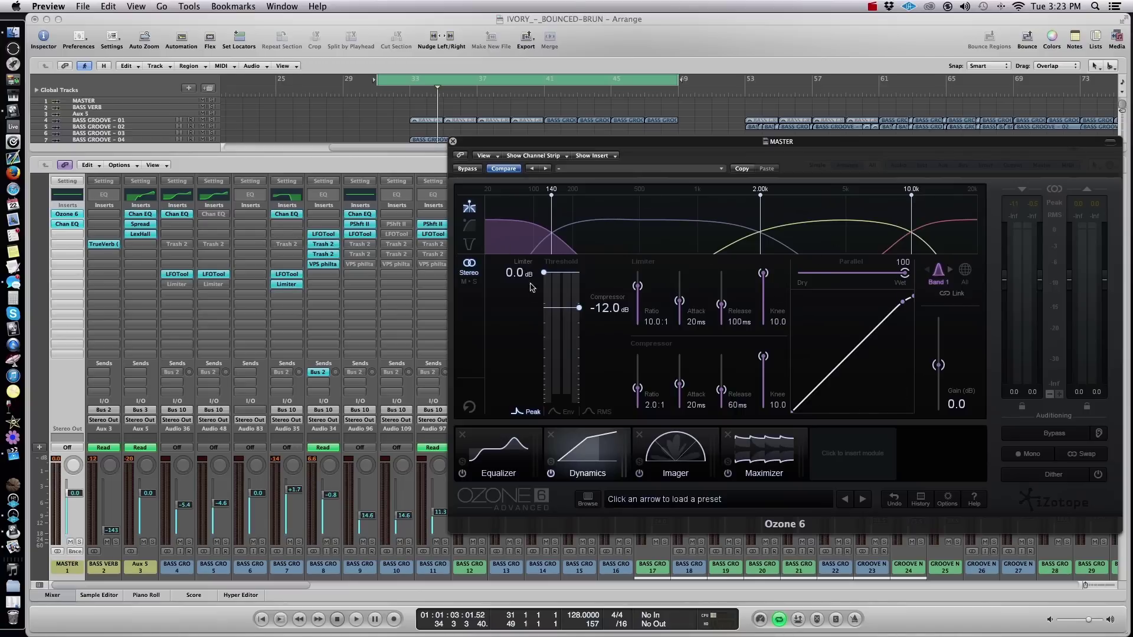
key(super+Tab)
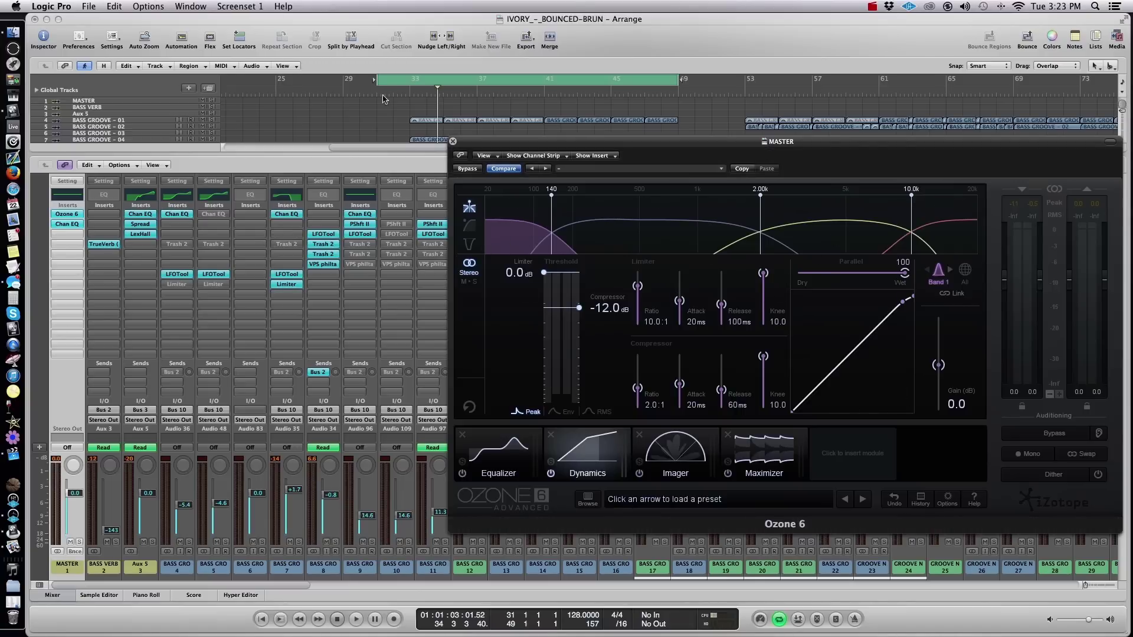
drag(376, 79, 393, 78)
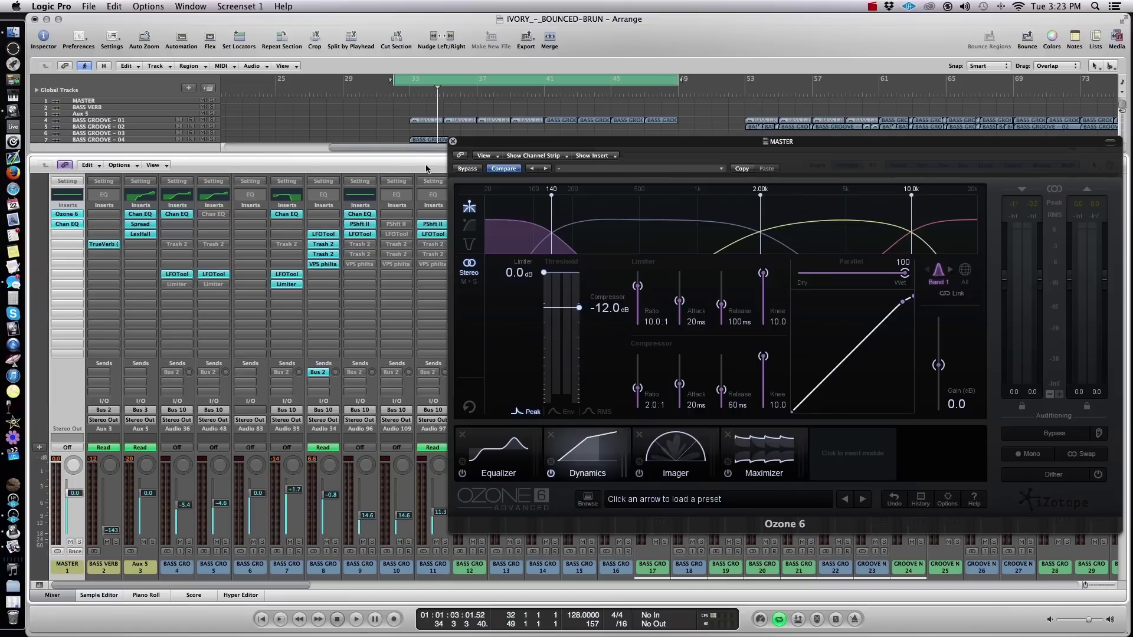
key(space)
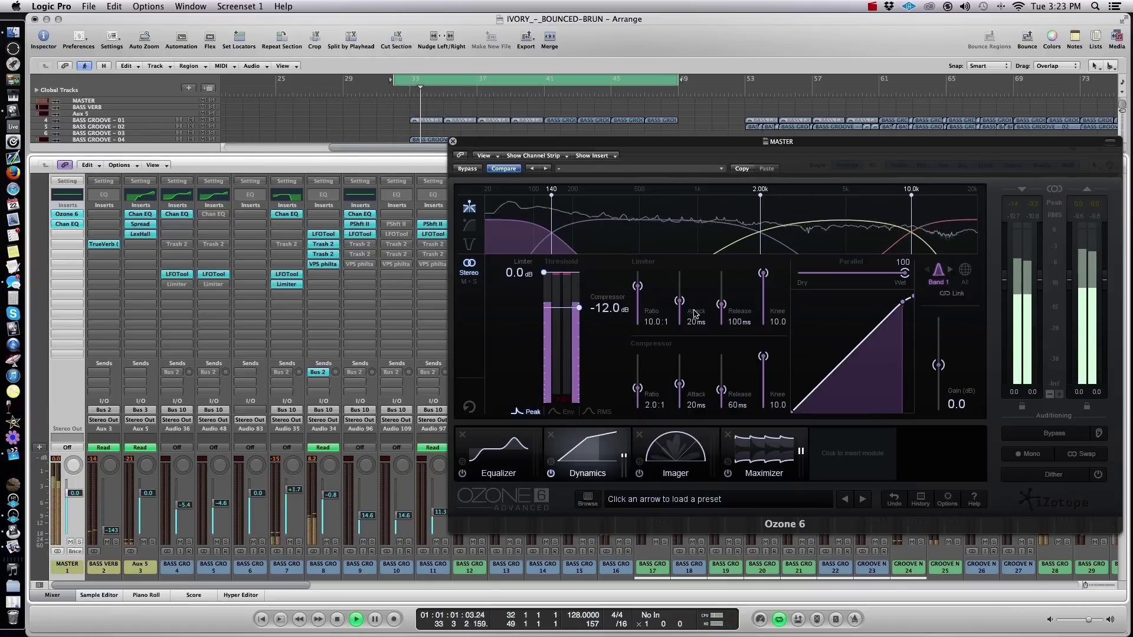
- Set Band 1's limiter attack to 9 ms and its gain to 3.5 dB while auditioning the loop
drag(679, 305, 681, 310)
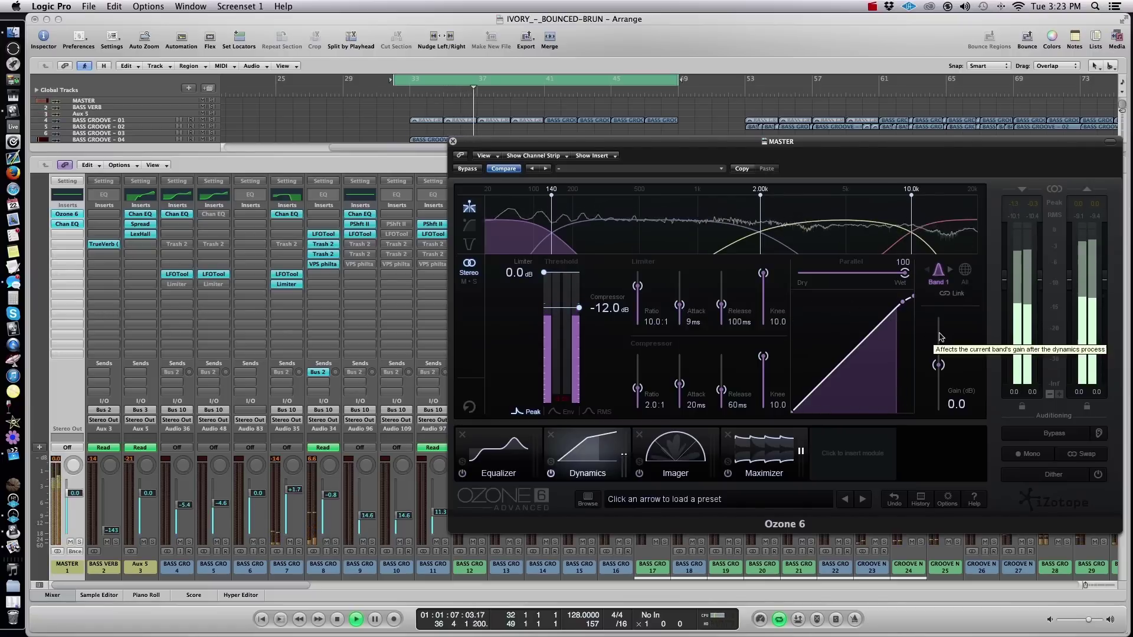
drag(938, 366, 940, 362)
key(space)
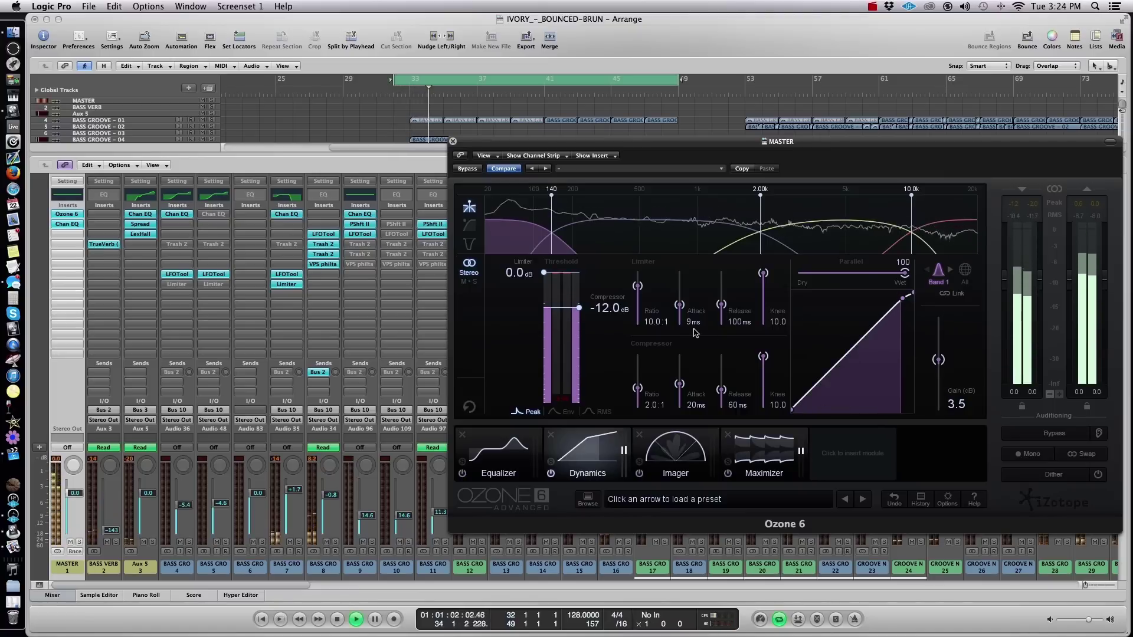
key(space)
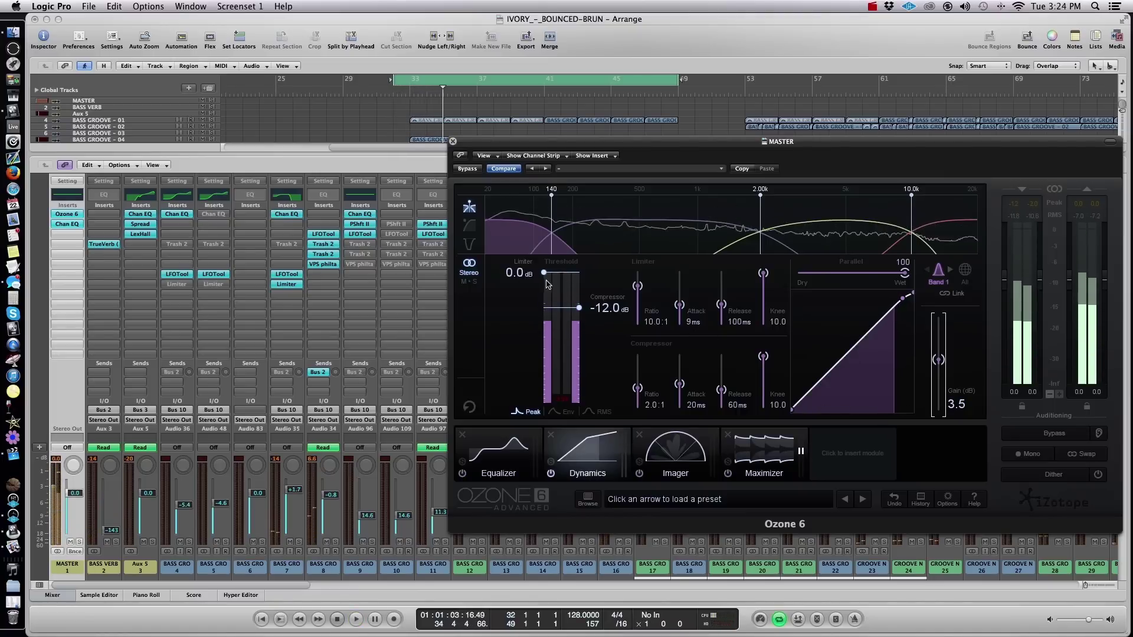
- Lower Band 1's compressor threshold to -18.6 dB and its limiter threshold to -5.0 dB, playing the loop to check
drag(579, 308, 581, 322)
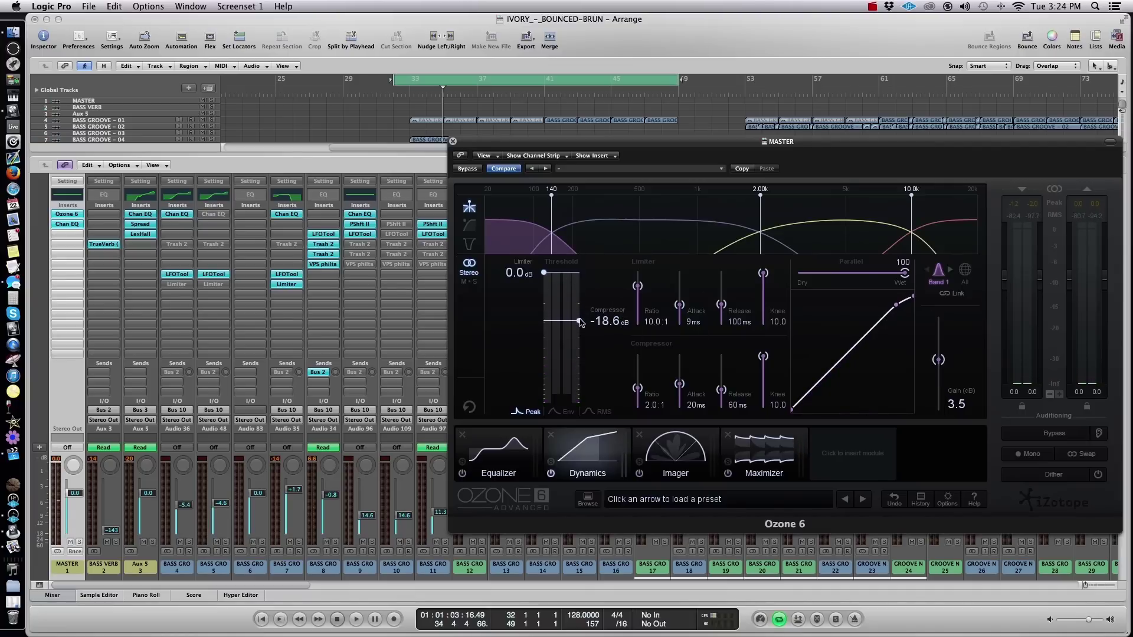
key(space)
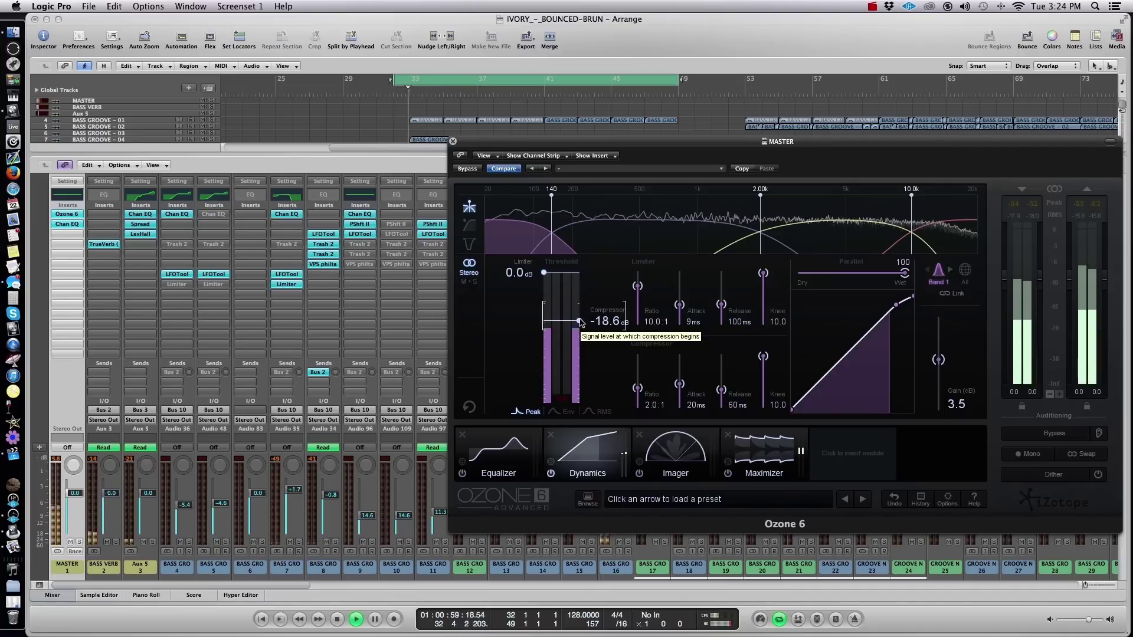
drag(544, 272, 545, 294)
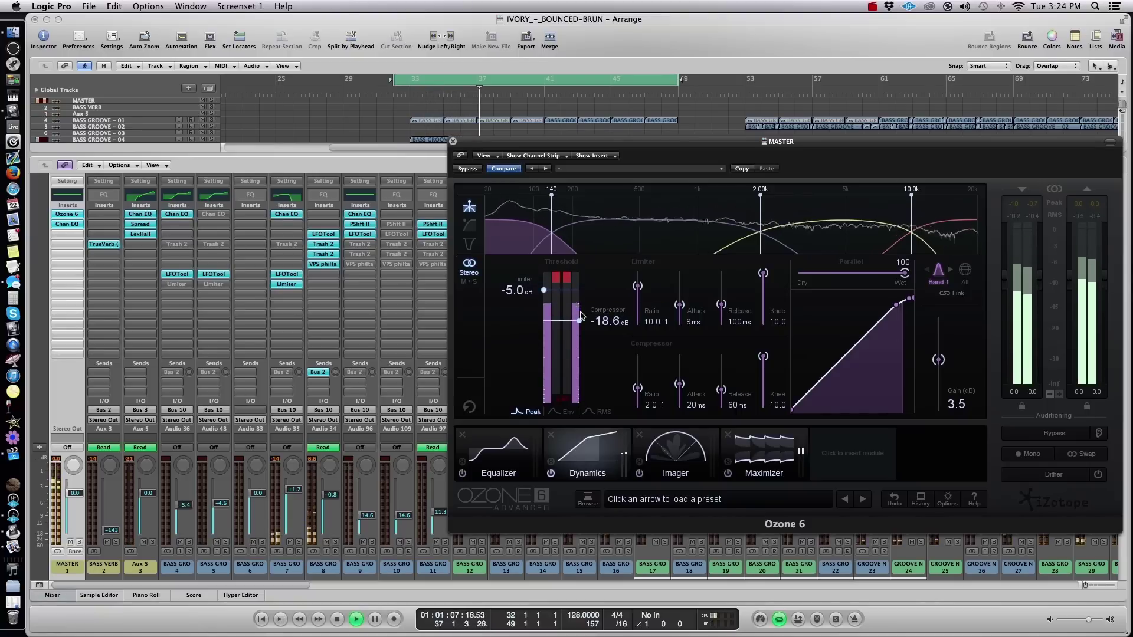
- Set Band 1's compressor ratio to 1.2:1, attack to 10 ms and release to 114 ms
drag(637, 388, 641, 397)
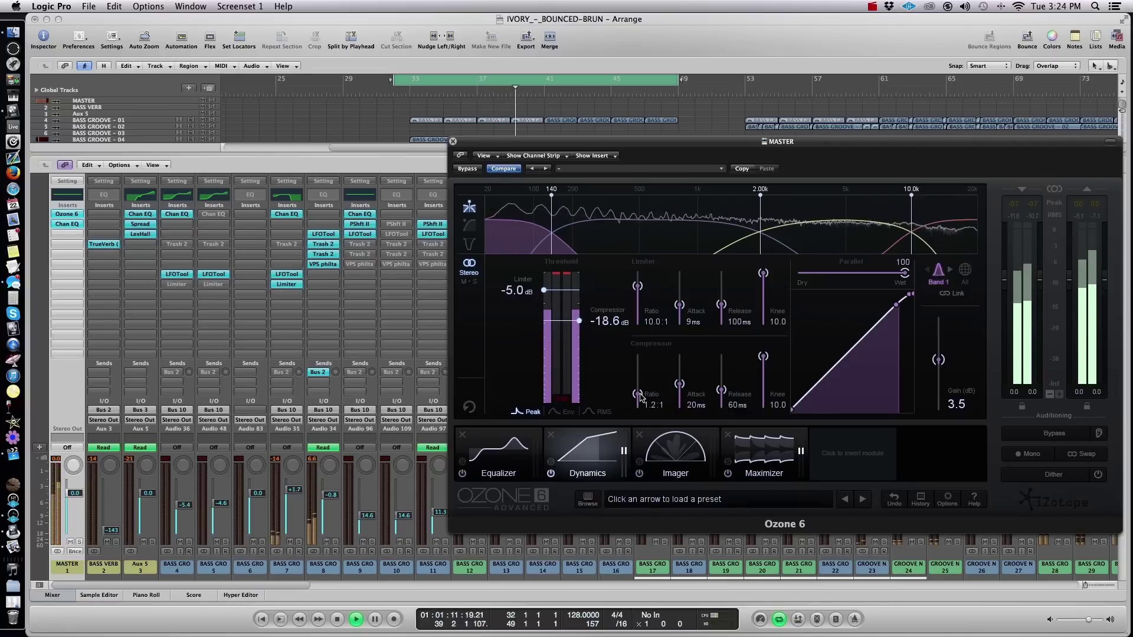
drag(679, 385, 724, 388)
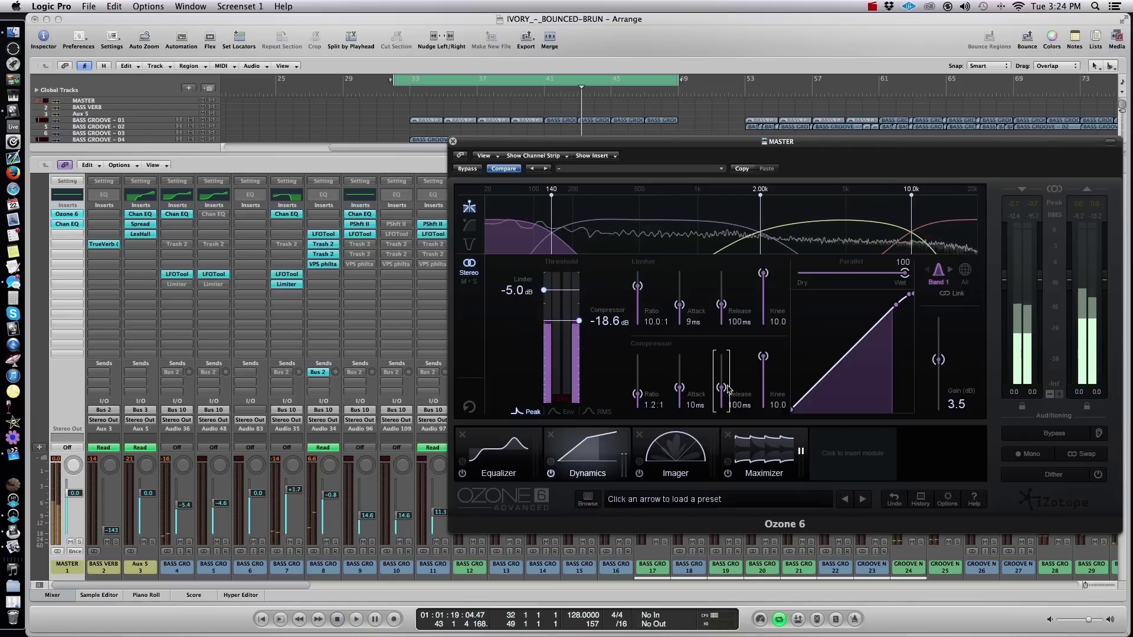
key(space)
drag(721, 388, 722, 391)
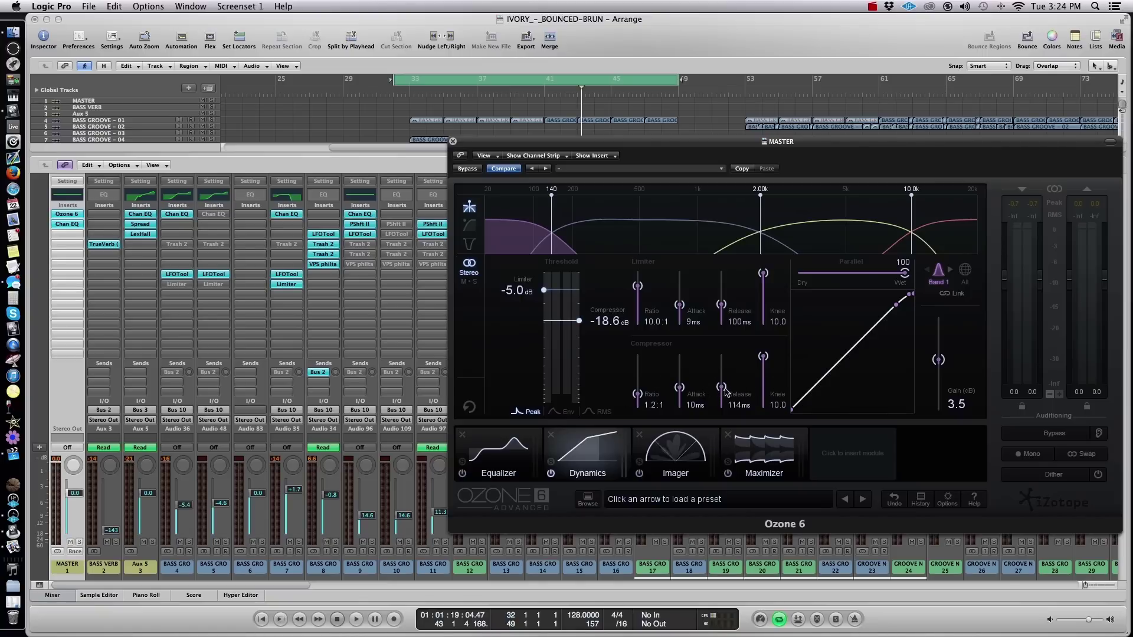
- Play the loop and raise Band 1's gain to 3.8 dB
key(space)
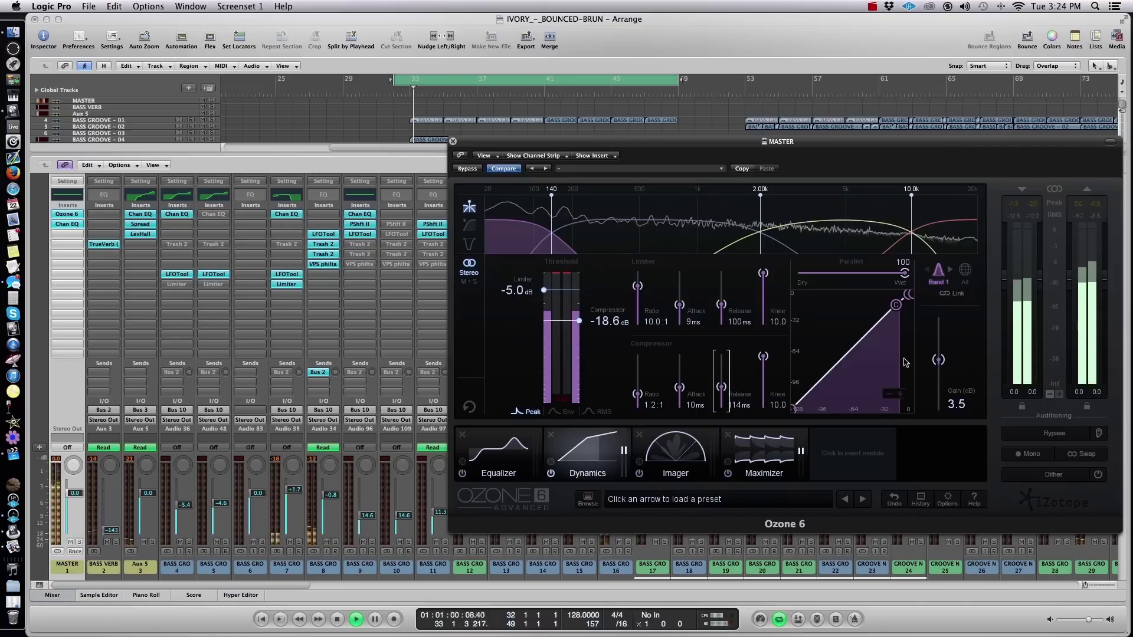
drag(939, 364, 939, 363)
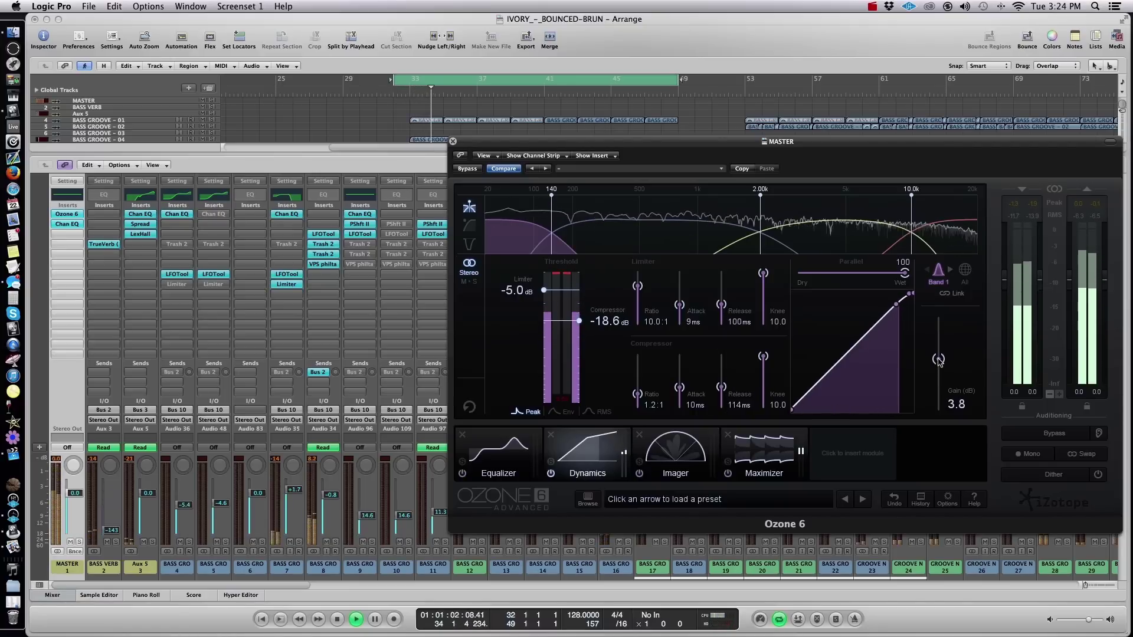
key(space)
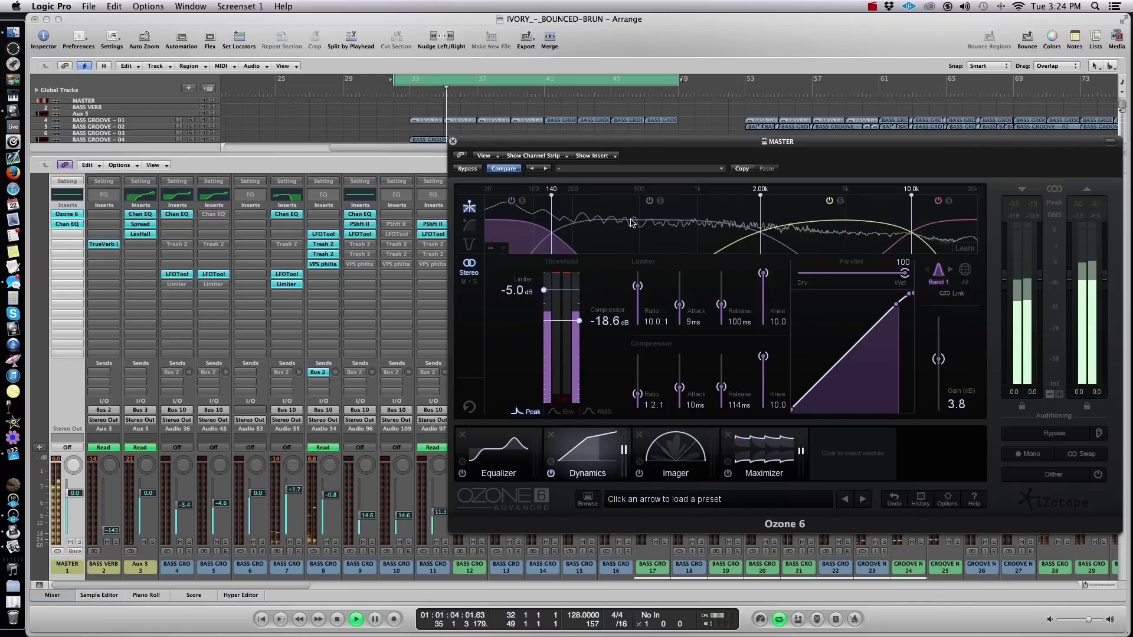
- Select Band 2 in the Dynamics module and move its lower crossover to 202 Hz during playback
click(675, 250)
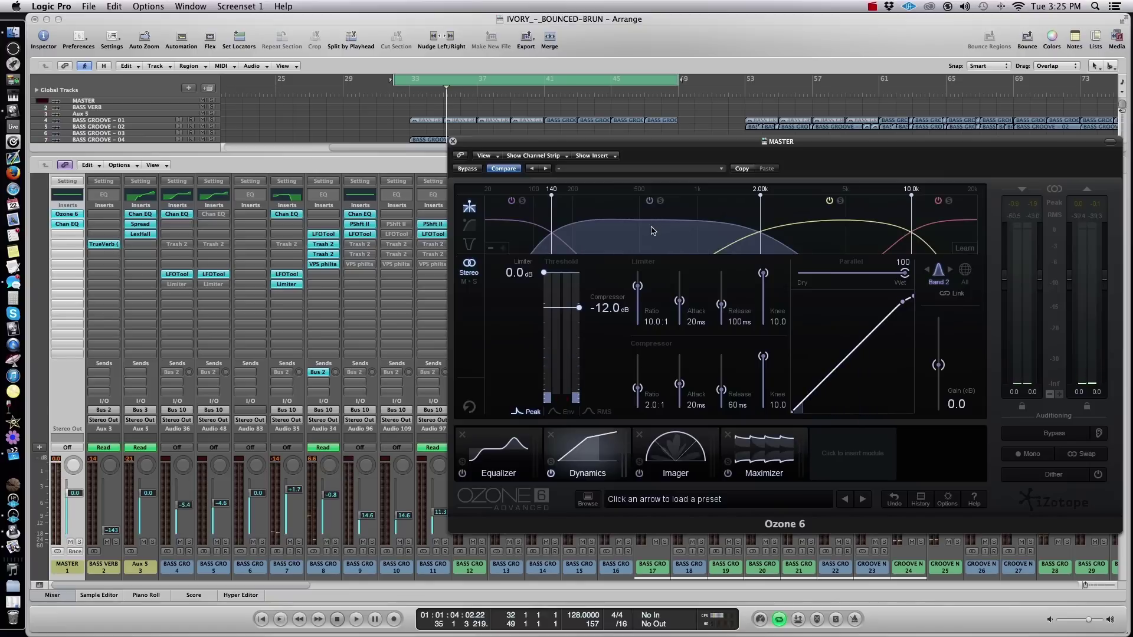
key(space)
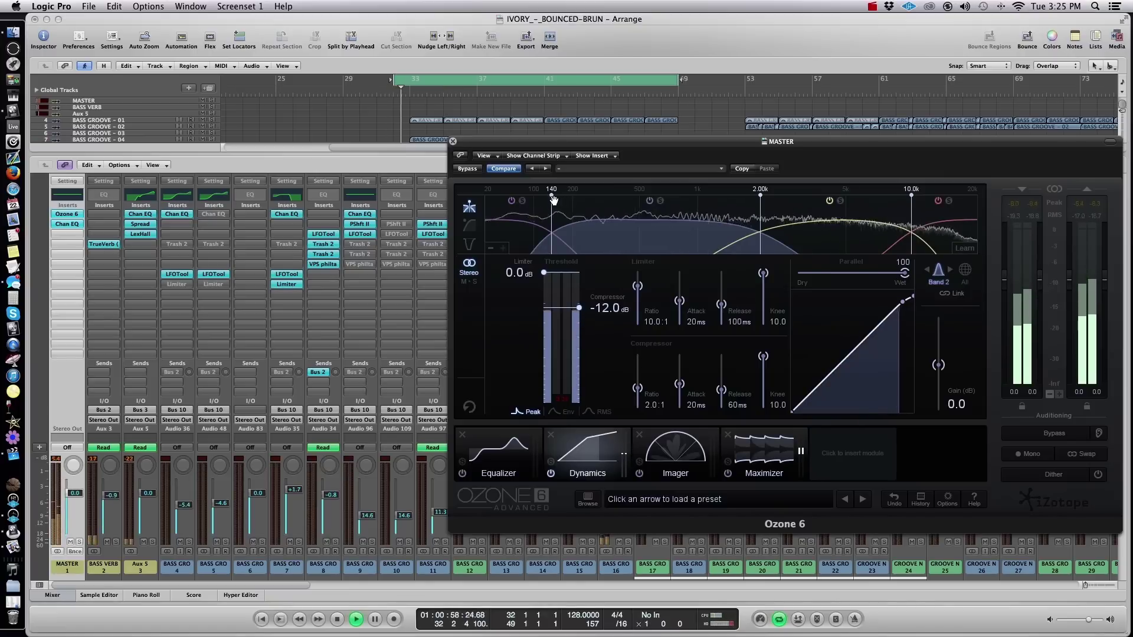
drag(553, 198, 573, 197)
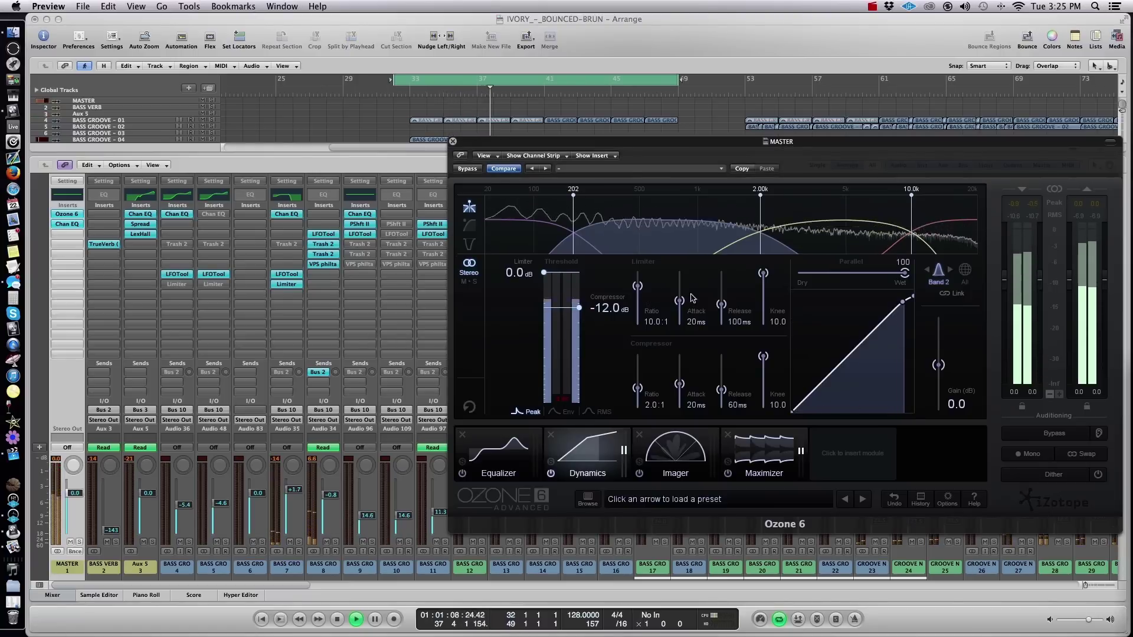
- Set Band 2's limiter attack to 13 ms and its compressor to ratio 2.3:1, attack 11 ms and release 114 ms
drag(680, 301, 681, 305)
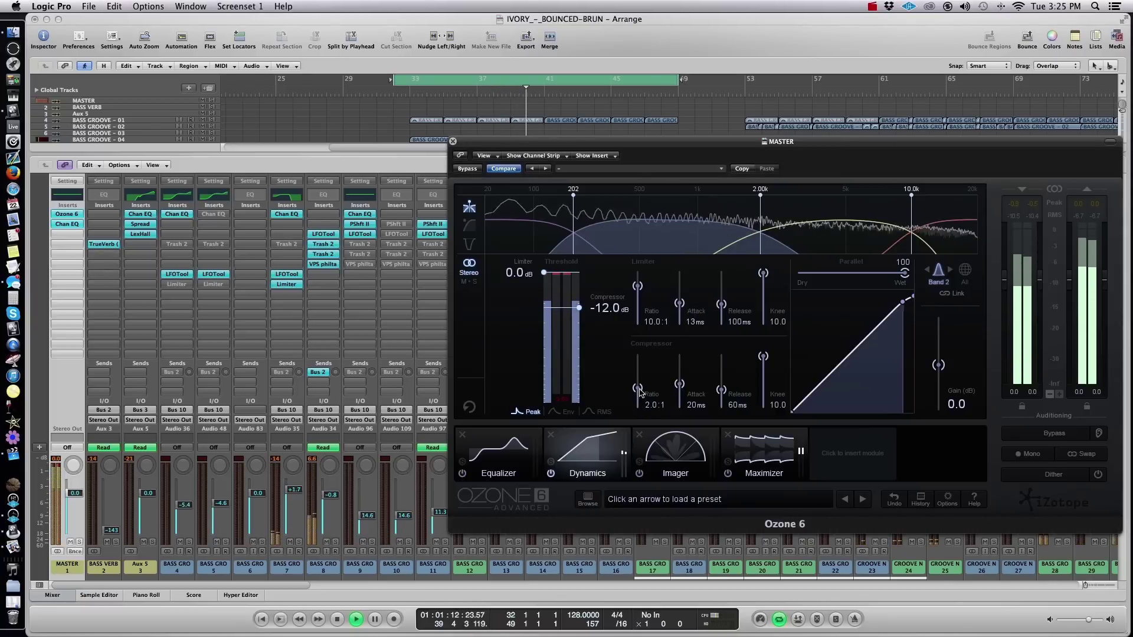
drag(640, 393, 639, 389)
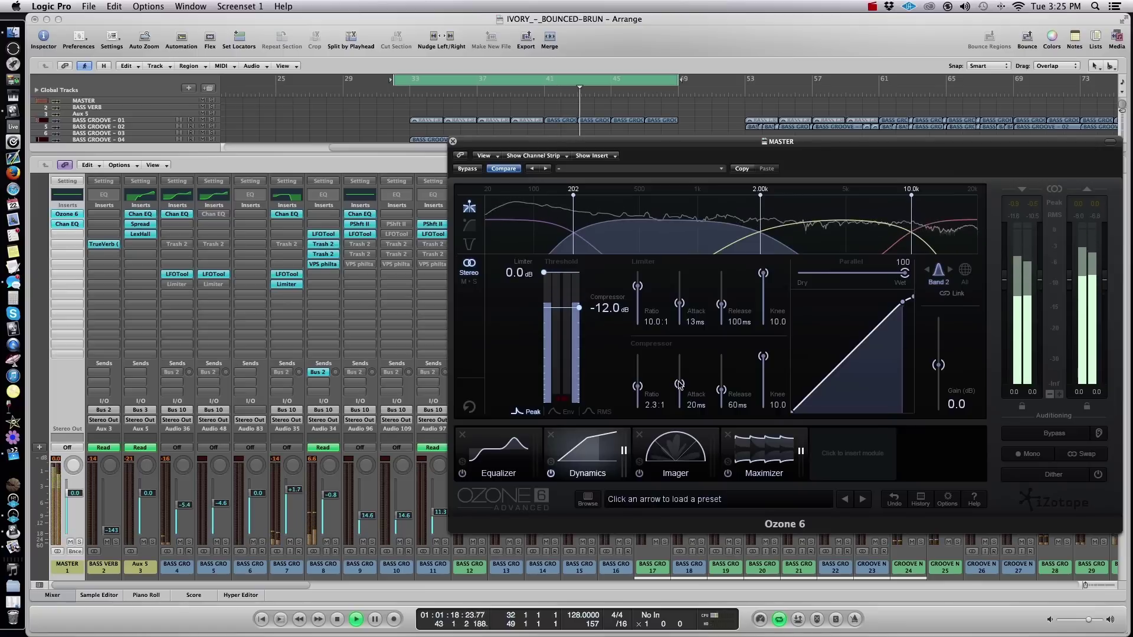
key(space)
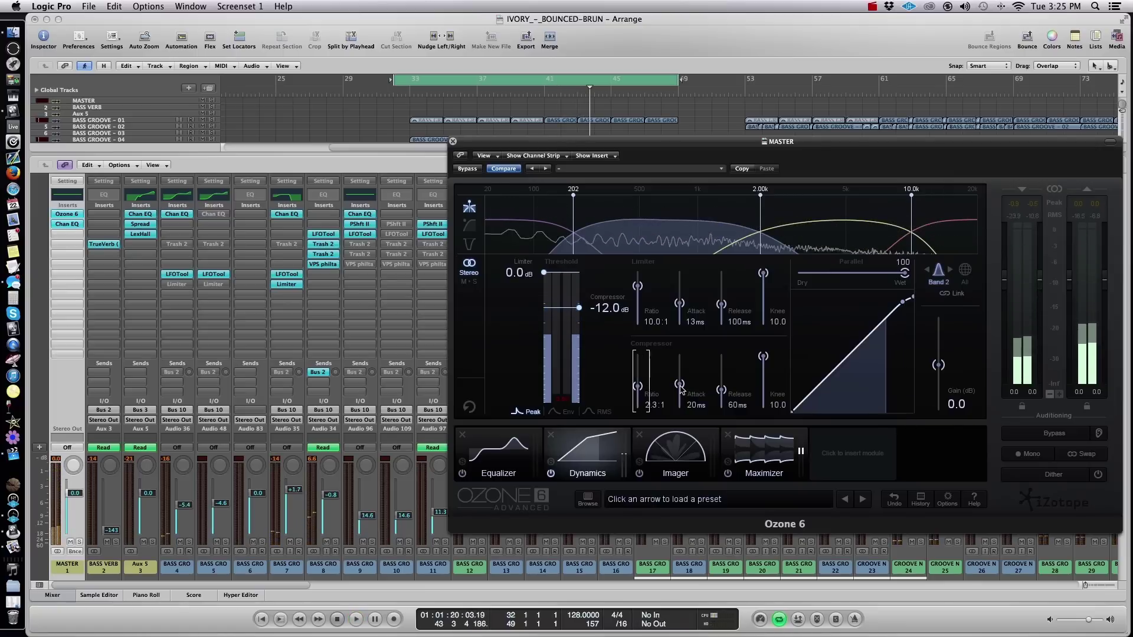
scroll(682, 390, down, 3)
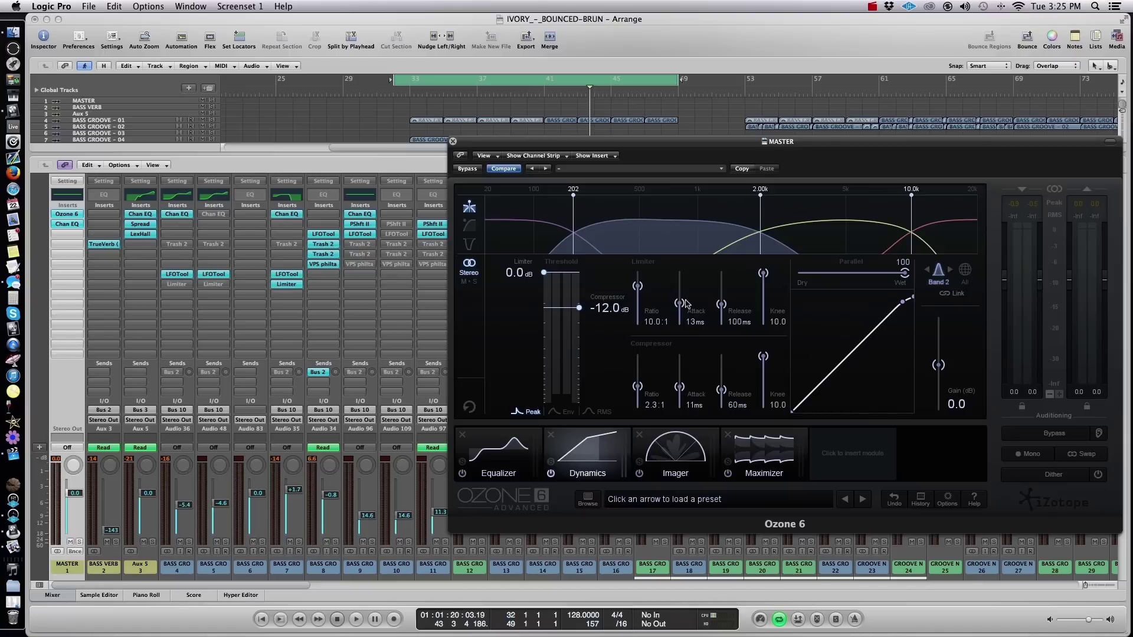
drag(786, 157, 775, 163)
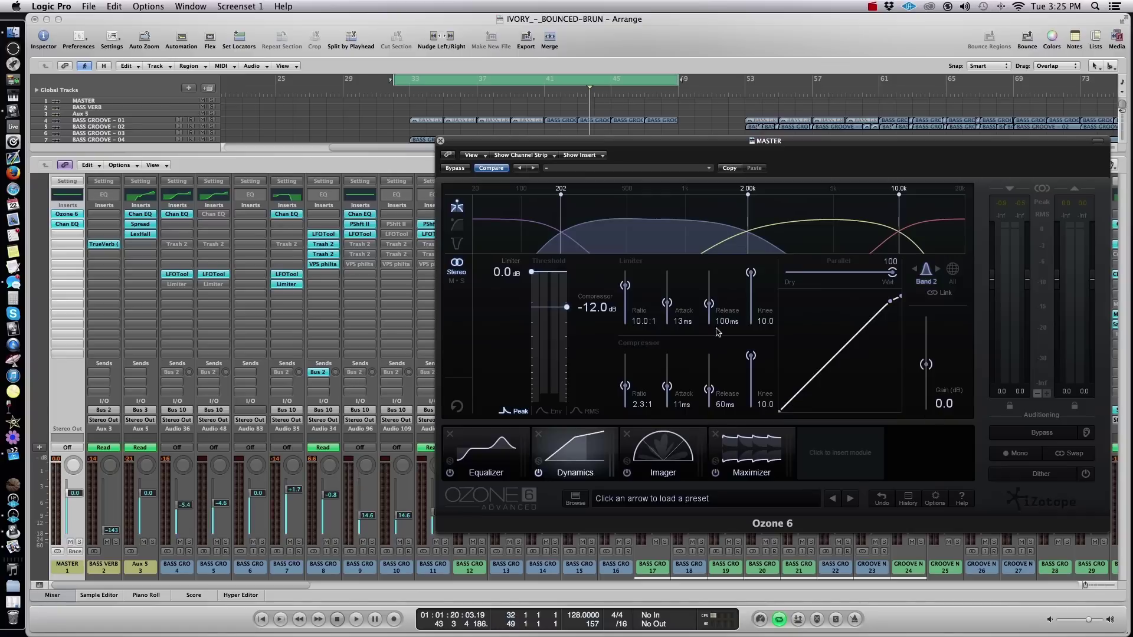
key(space)
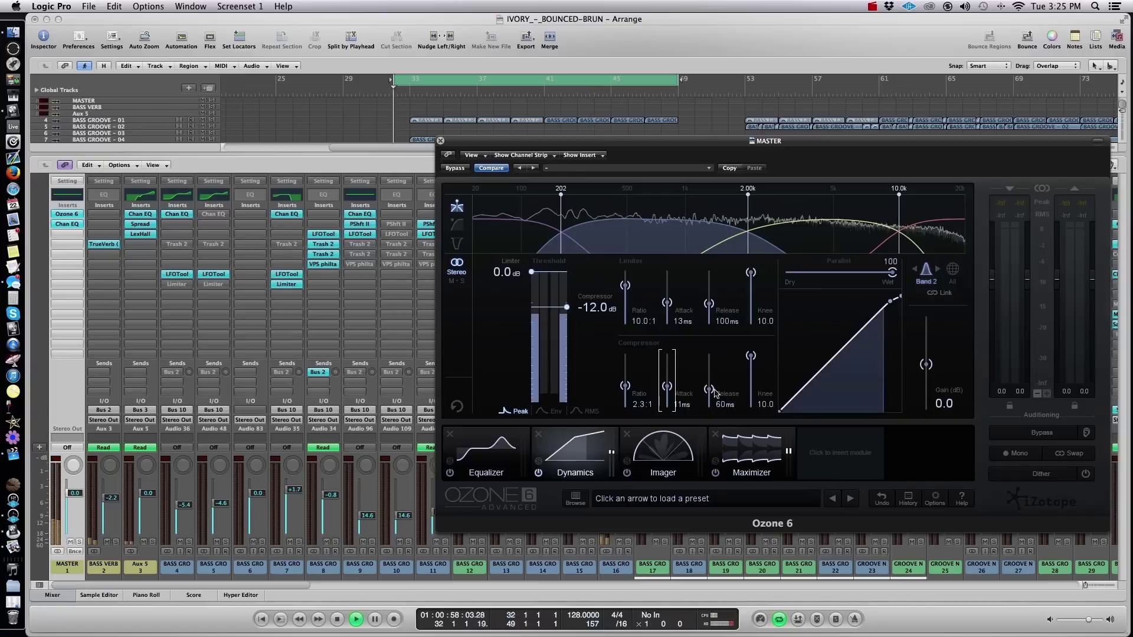
drag(709, 389, 709, 388)
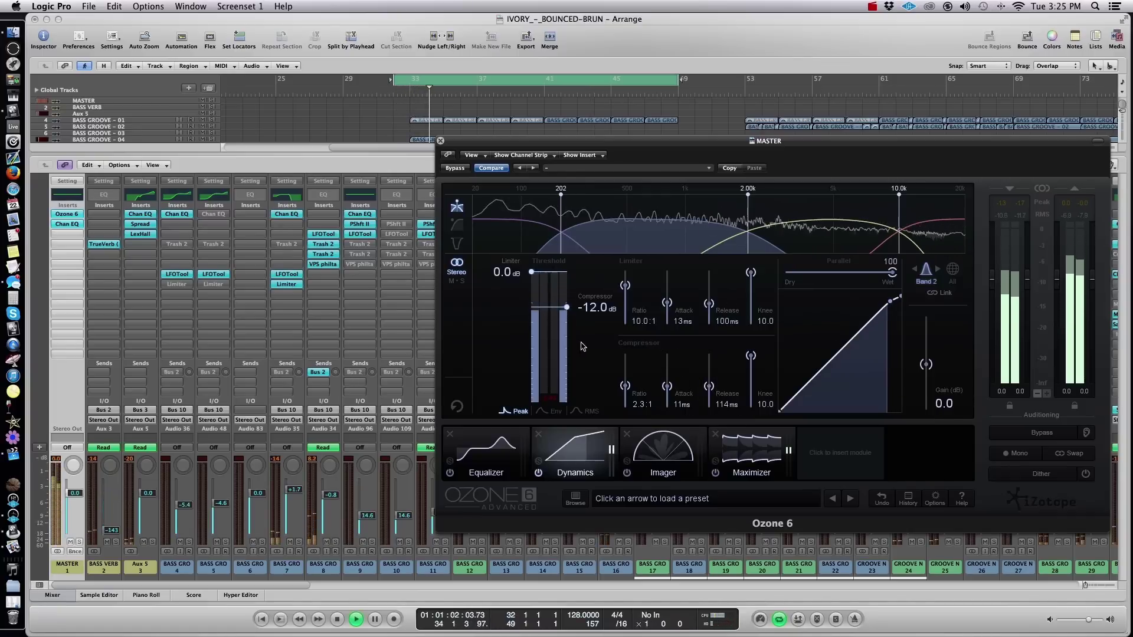
- Lower Band 2's compressor threshold to -15.4 dB and raise its gain to 2.7 dB
drag(566, 310, 565, 316)
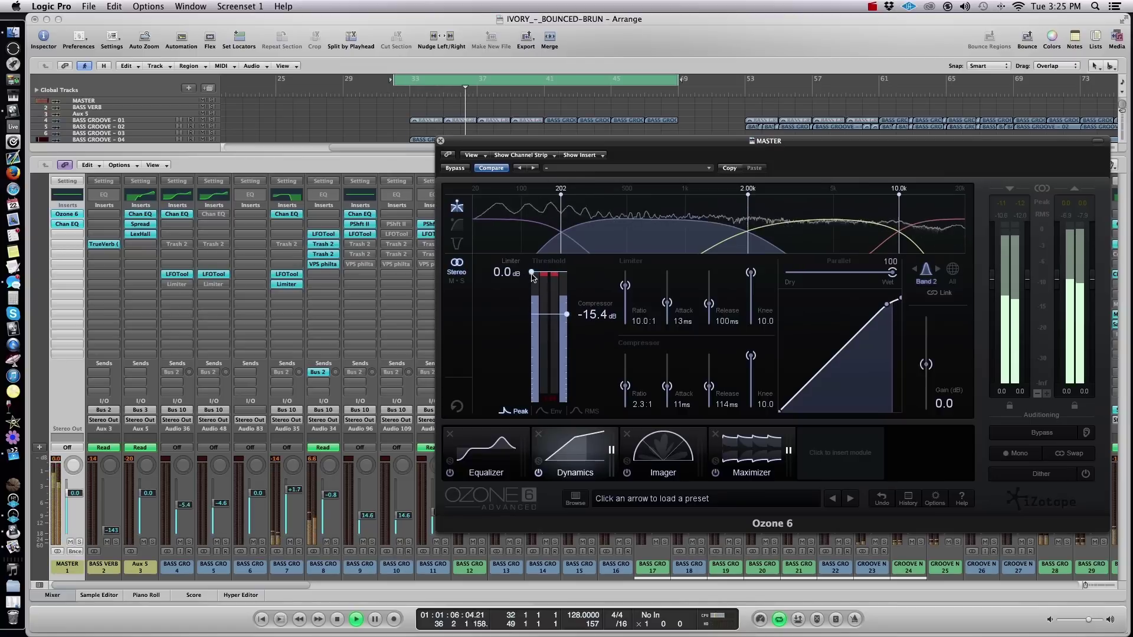
drag(533, 272, 532, 272)
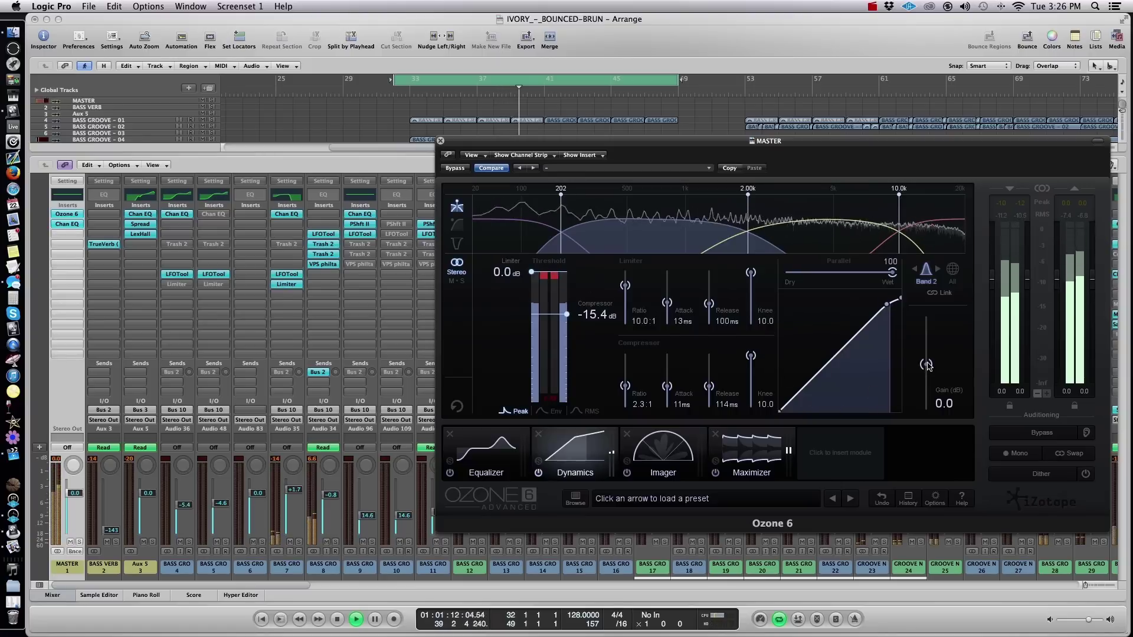
drag(927, 365, 927, 359)
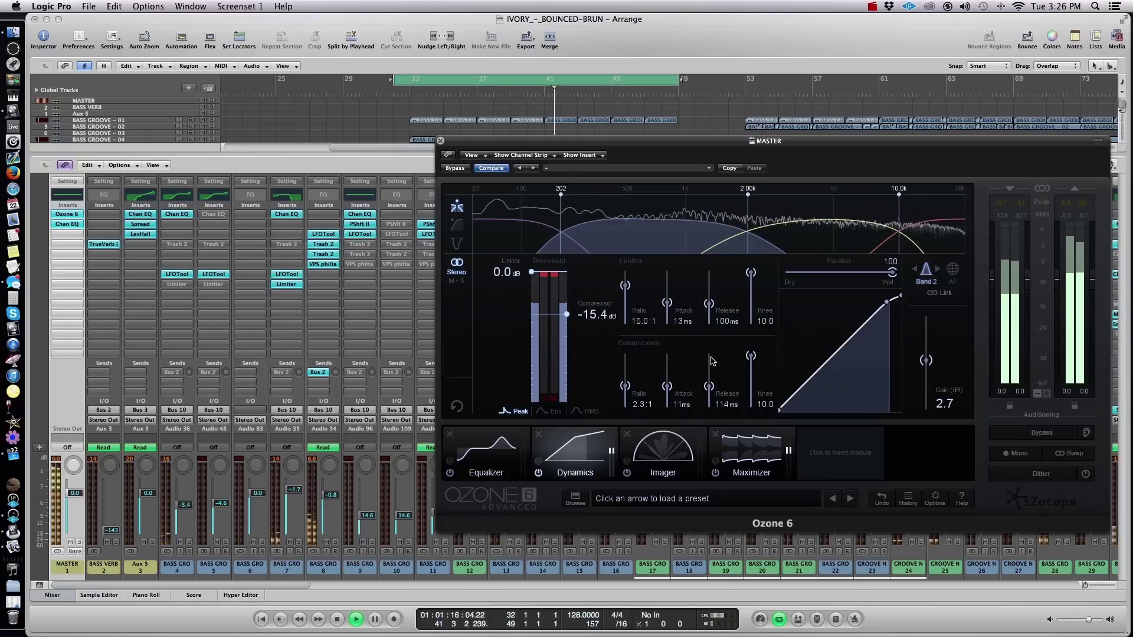
- Compare the loop with the Dynamics module bypassed and active, leaving the module on
click(538, 472)
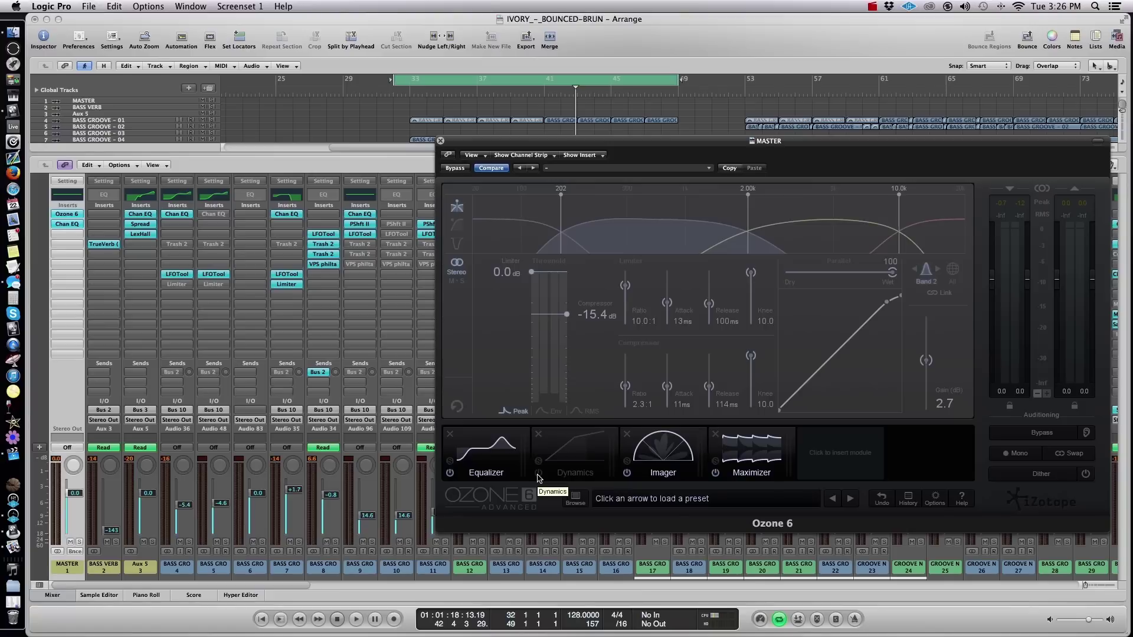
key(space)
click(538, 472)
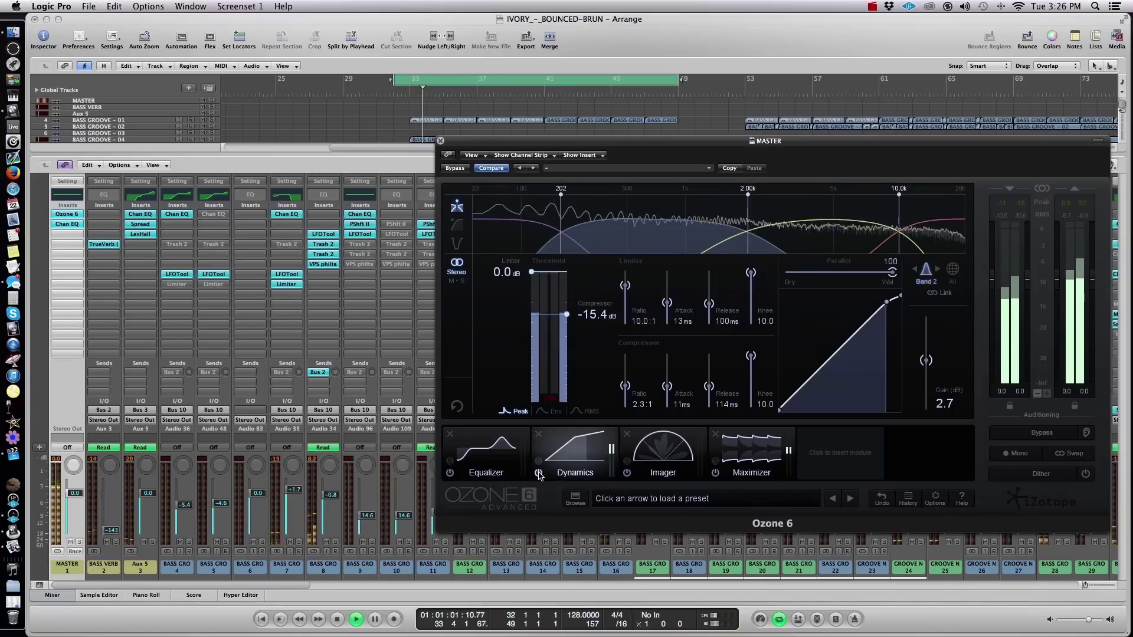
click(538, 473)
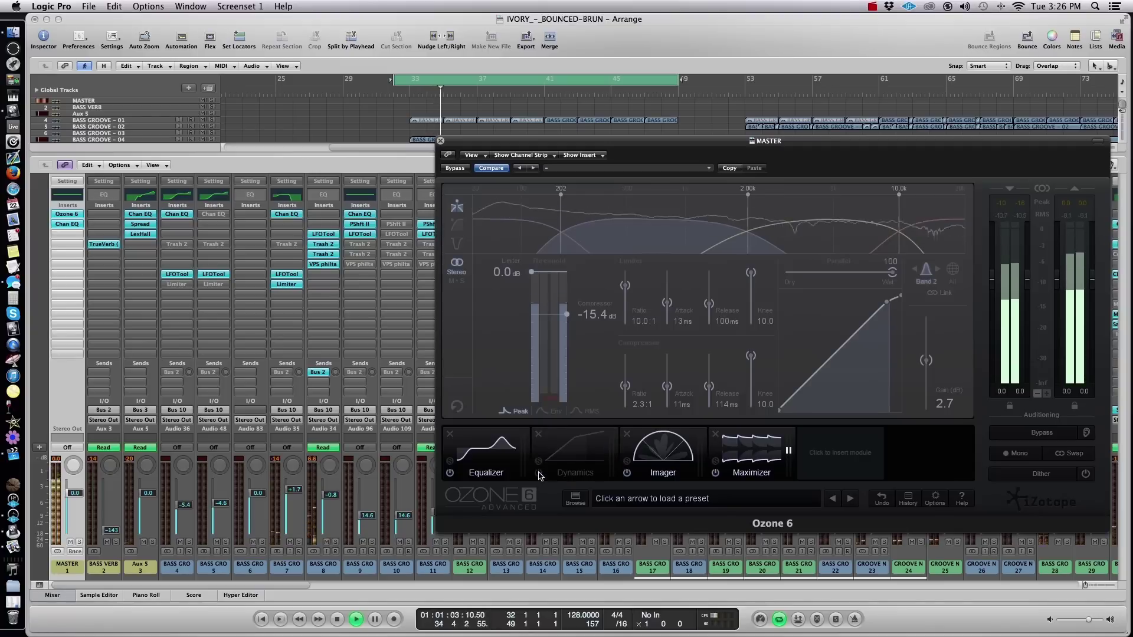
click(537, 472)
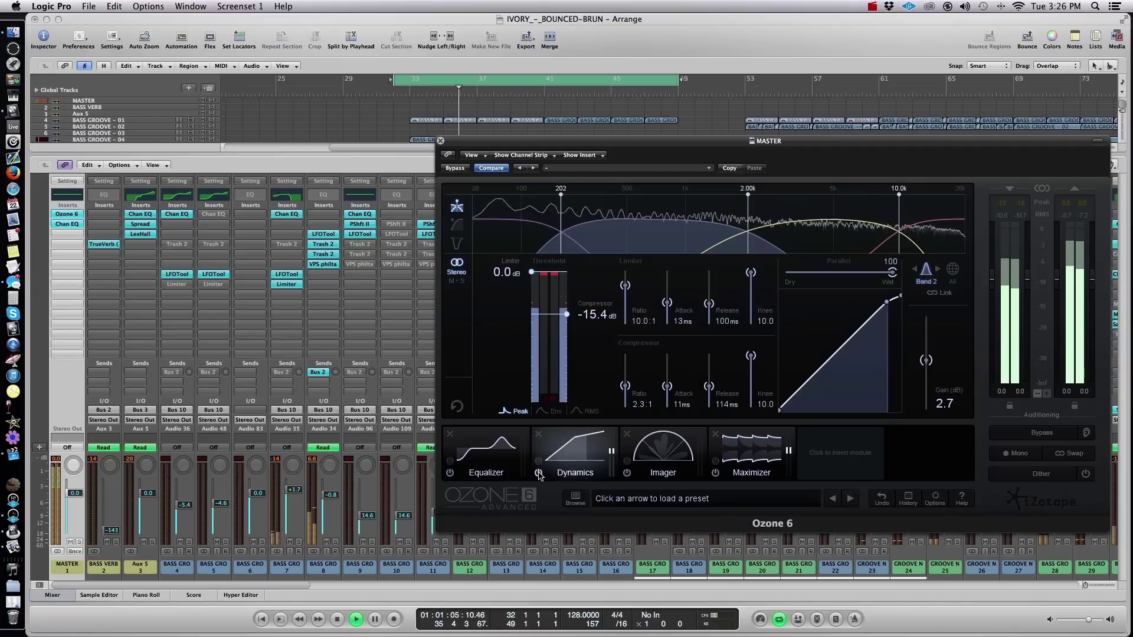
key(space)
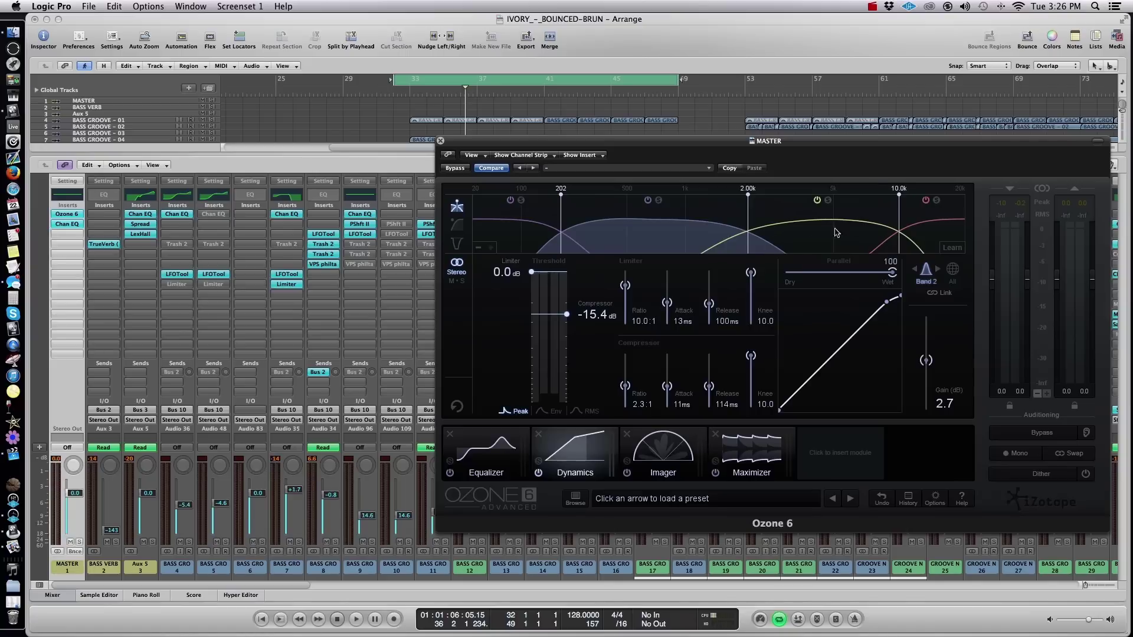
- Select Band 3, set its compressor threshold to -20.8 dB and gain to 4.2 dB, and replay the loop
key(space)
click(817, 225)
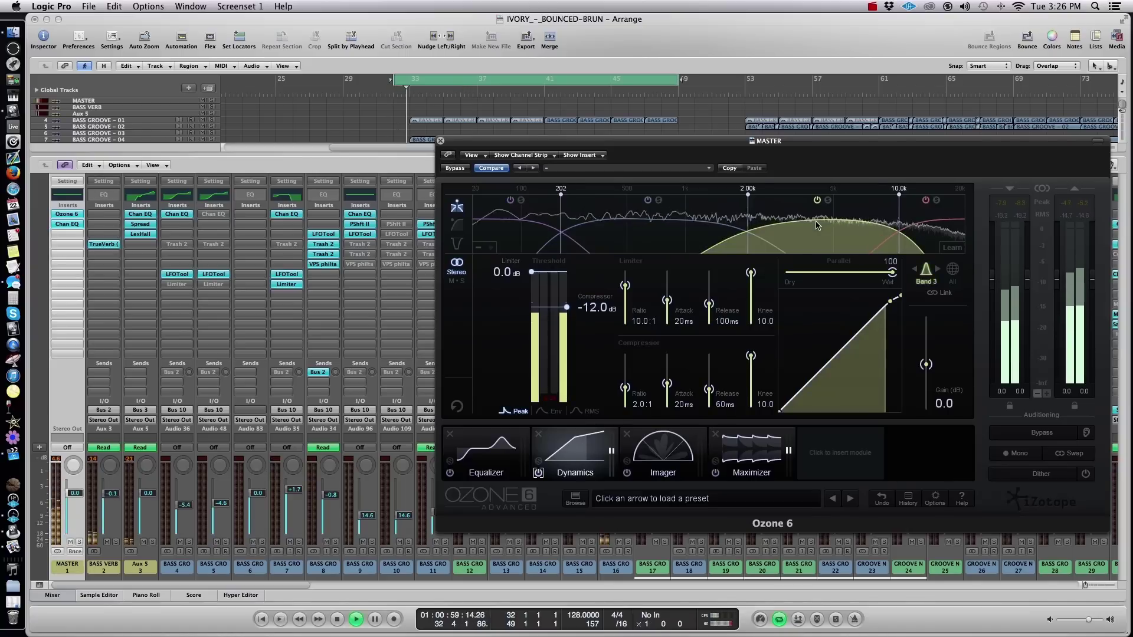
drag(566, 307, 567, 328)
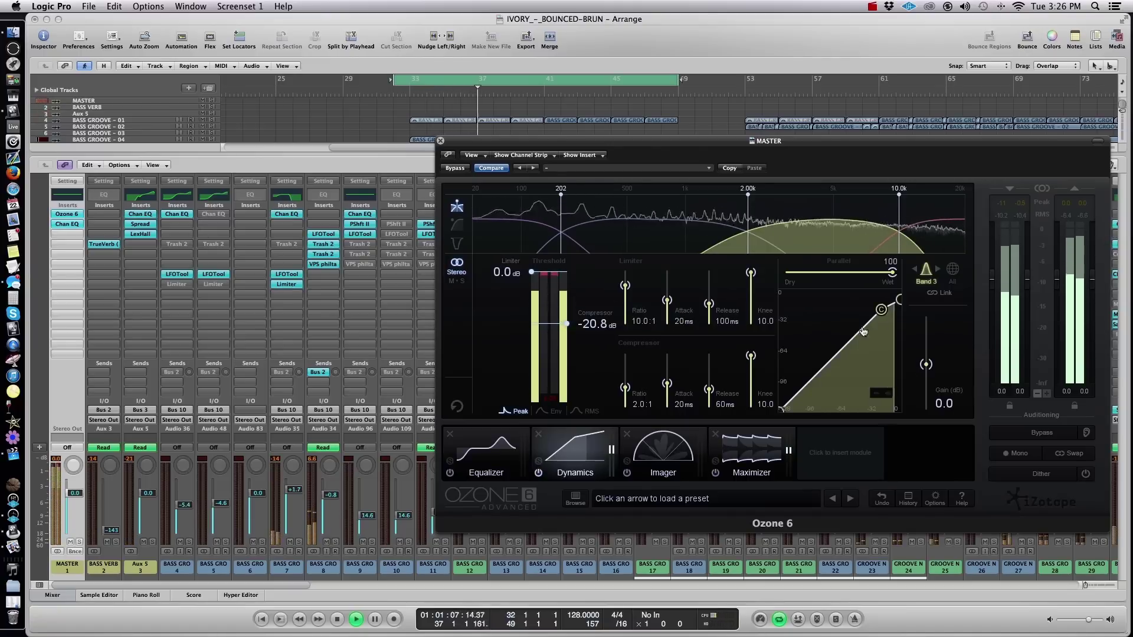
mouse_move(927, 364)
mouse_down()
mouse_move(927, 349)
mouse_move(928, 358)
mouse_up()
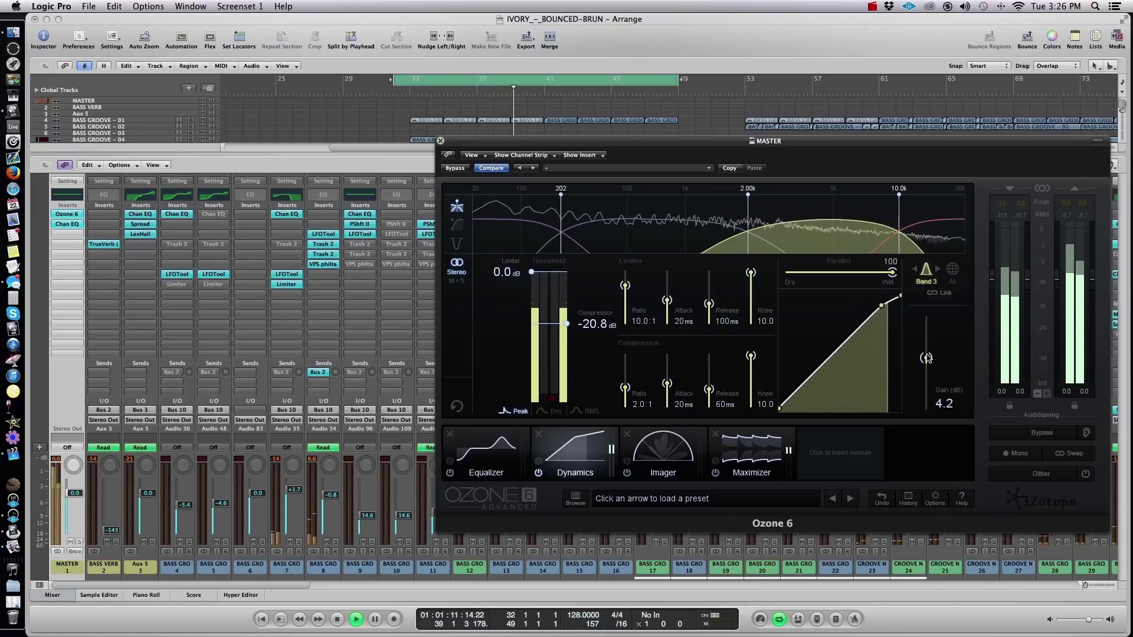
key(space)
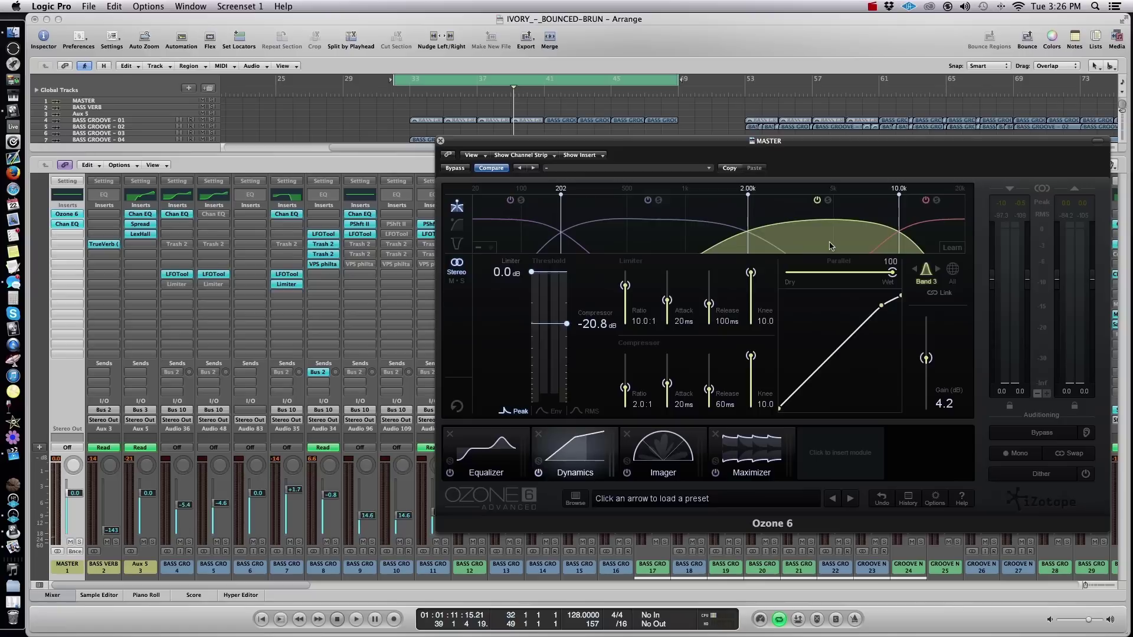
key(space)
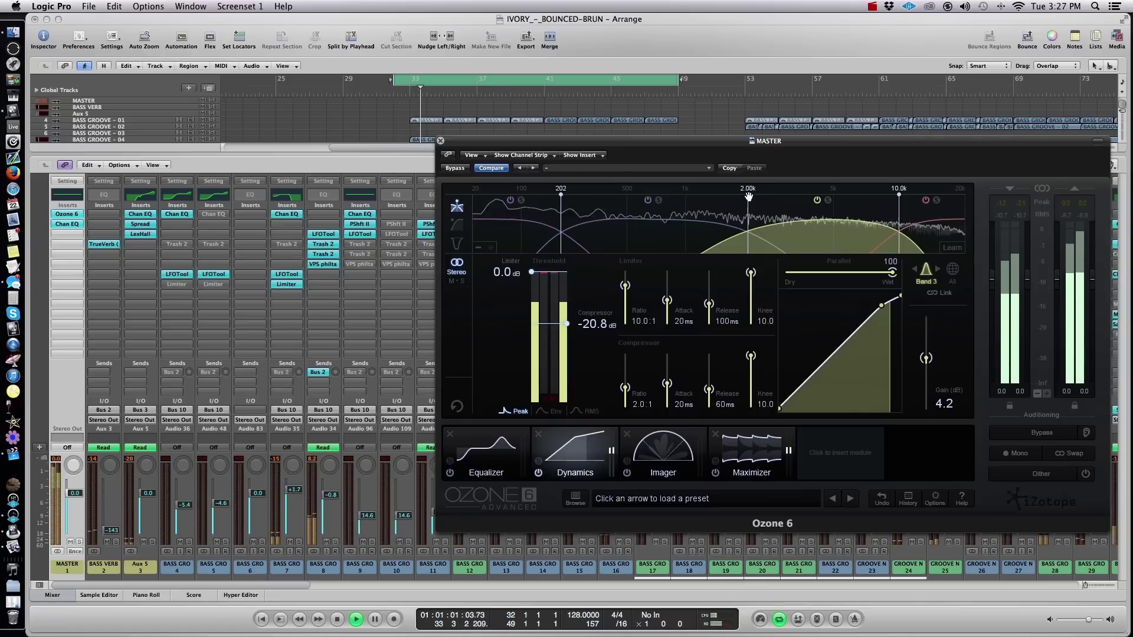
- Move the crossover between Bands 2 and 3 to 2.60 kHz and set Band 3's gain to 8.5 dB
drag(759, 195, 773, 196)
mouse_move(926, 358)
mouse_down()
mouse_move(927, 334)
mouse_move(927, 353)
mouse_up()
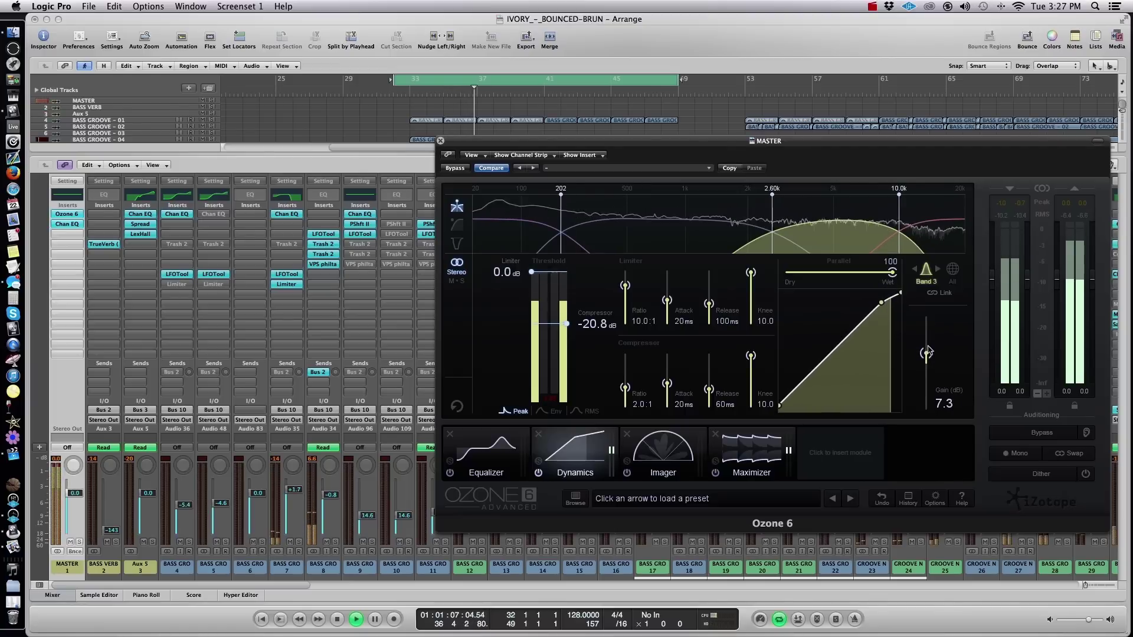
drag(927, 354, 927, 334)
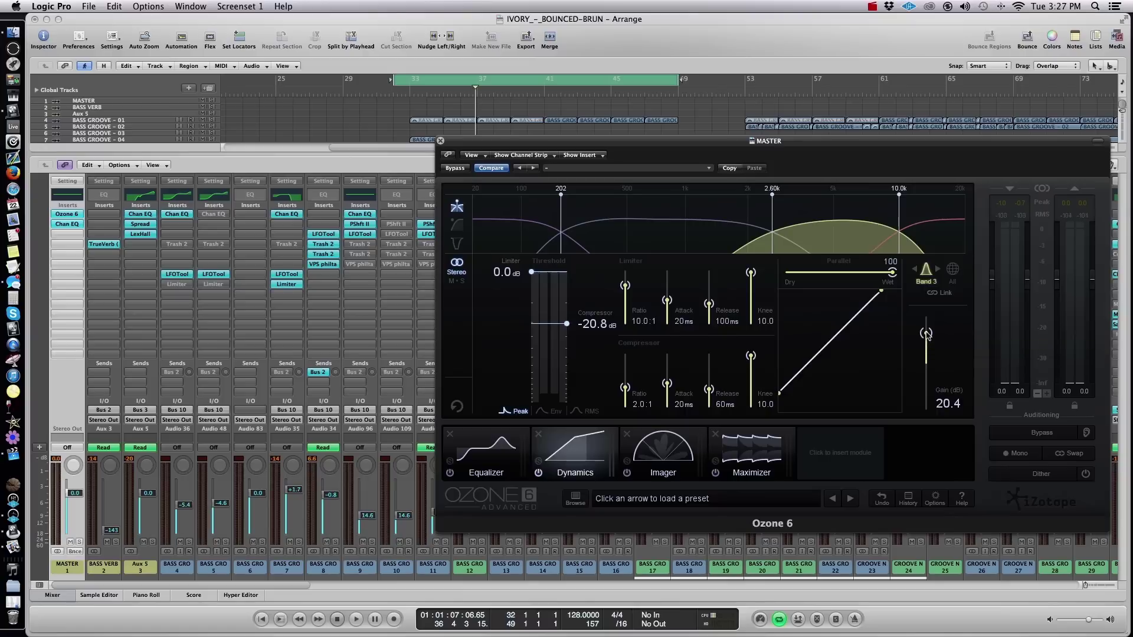
drag(927, 334, 927, 349)
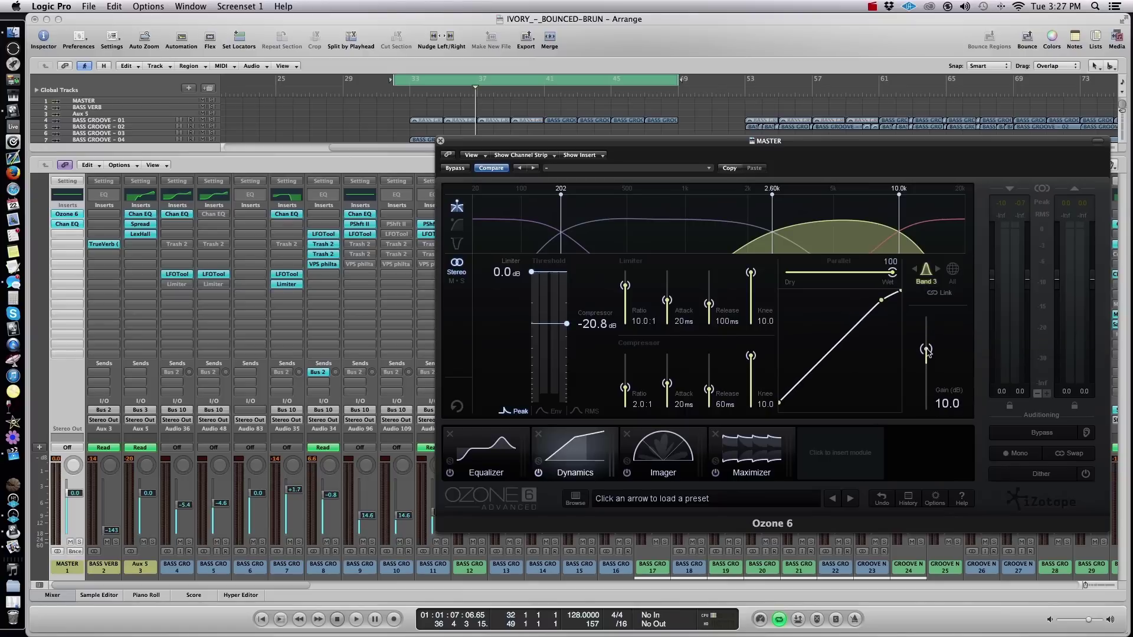
drag(927, 349, 927, 353)
- Replay the loop, set Band 3's compressor to ratio 2.6:1 and attack 10 ms, and slightly adjust its release
key(space)
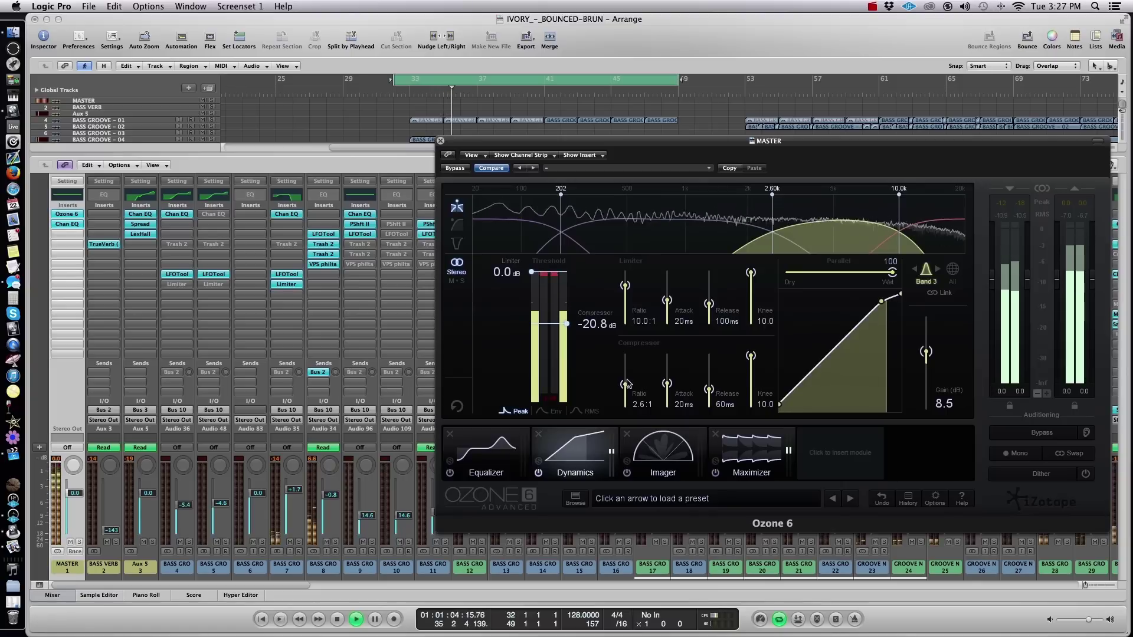
drag(667, 384, 667, 384)
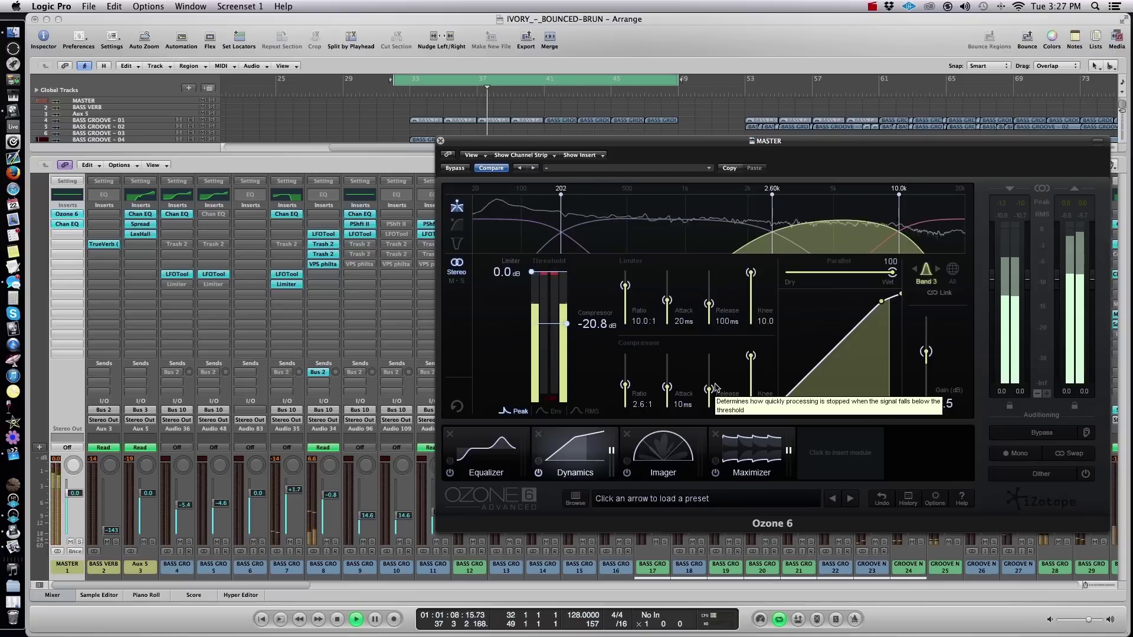
drag(716, 387, 711, 387)
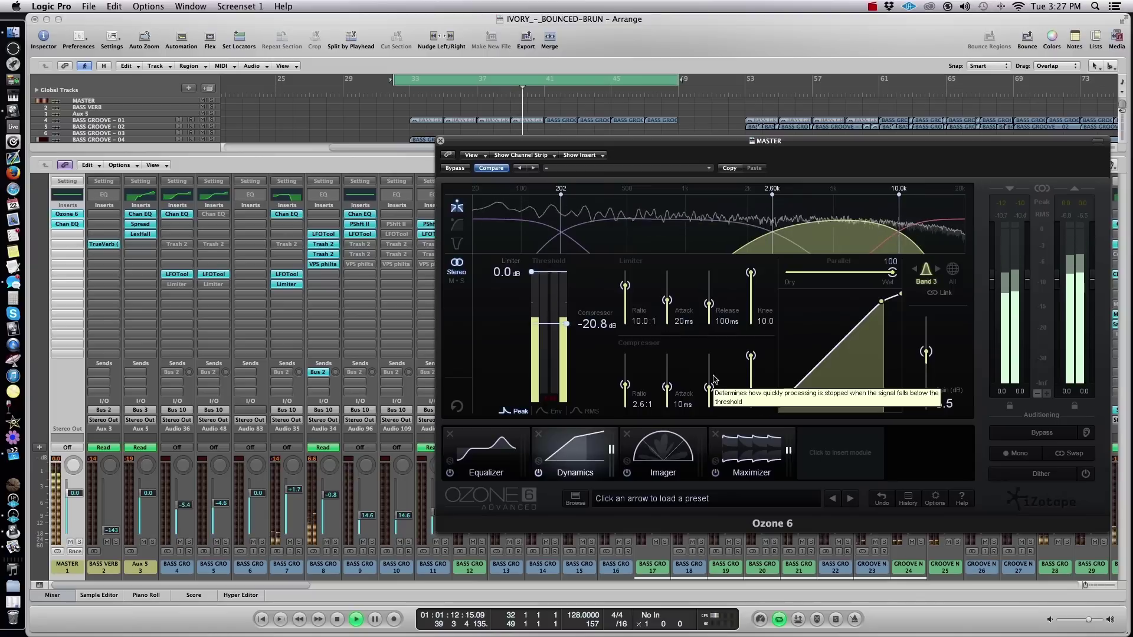
- Select Band 4 of the Dynamics module and play the song from about bar 25, ahead of the loop
click(938, 269)
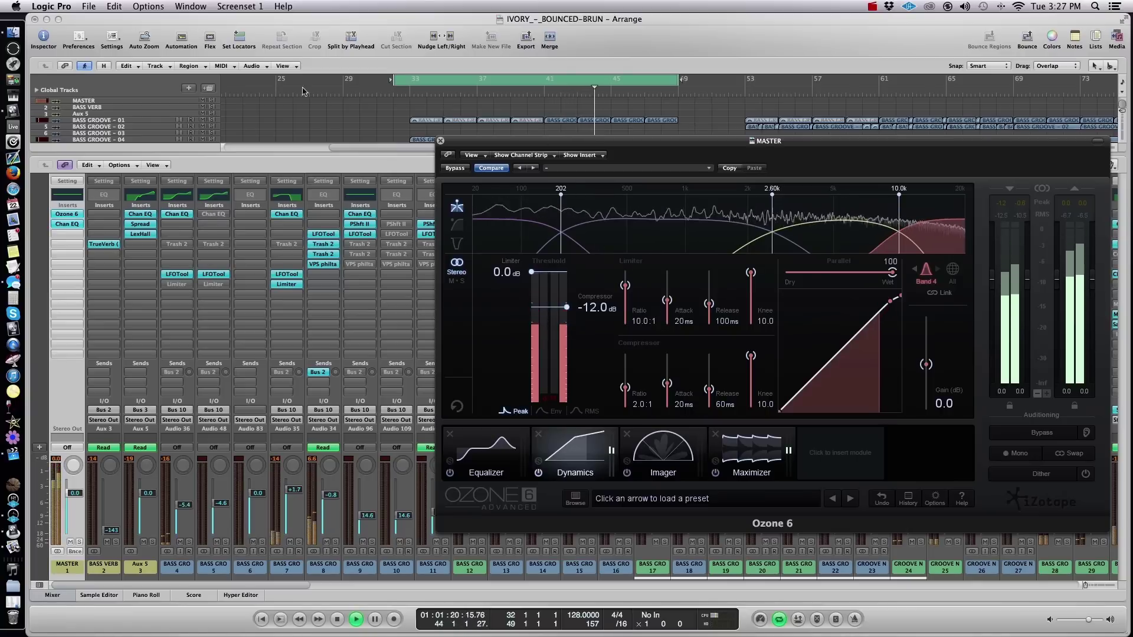
click(269, 86)
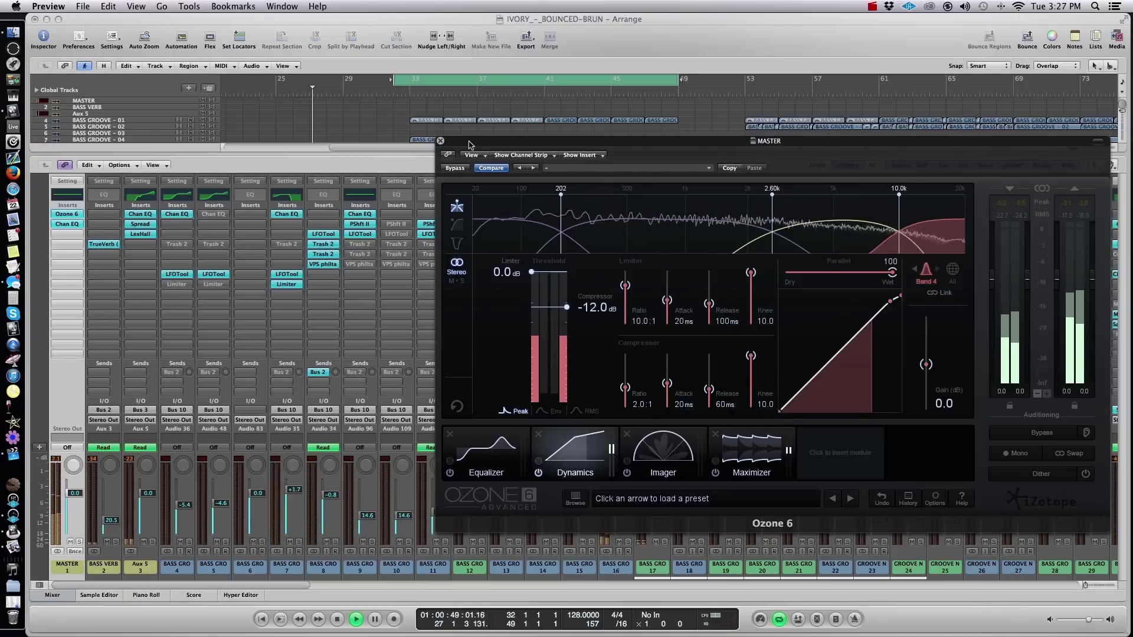
click(414, 118)
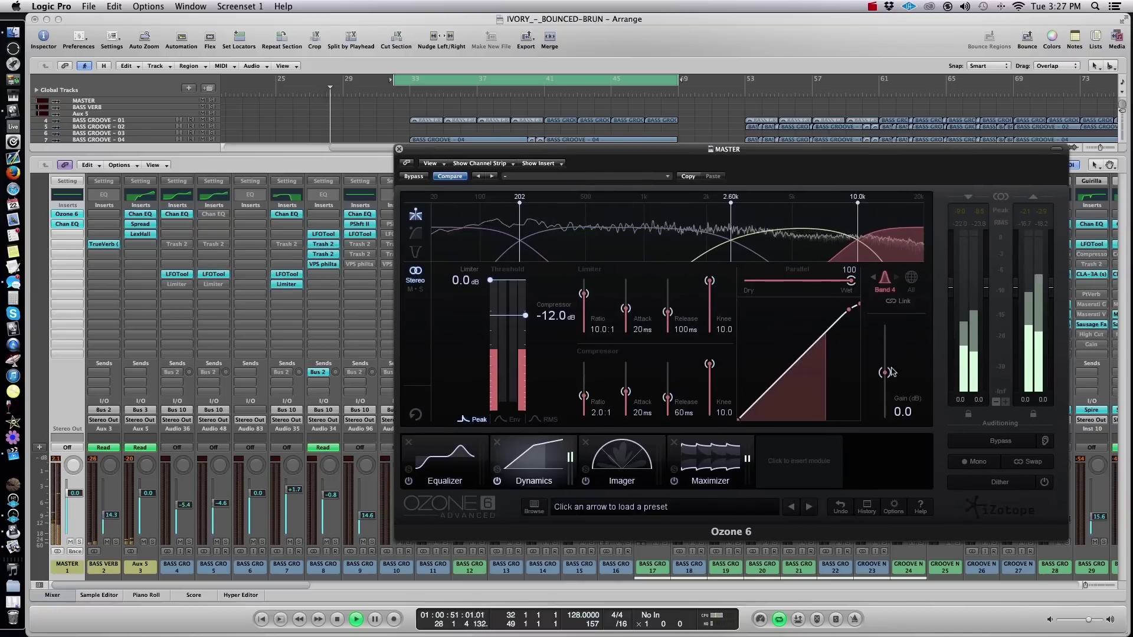
- Set Band 4's gain to 2.3 dB, its compressor ratio to 2.5:1 and its compressor threshold to -27.6 dB
drag(885, 372, 882, 370)
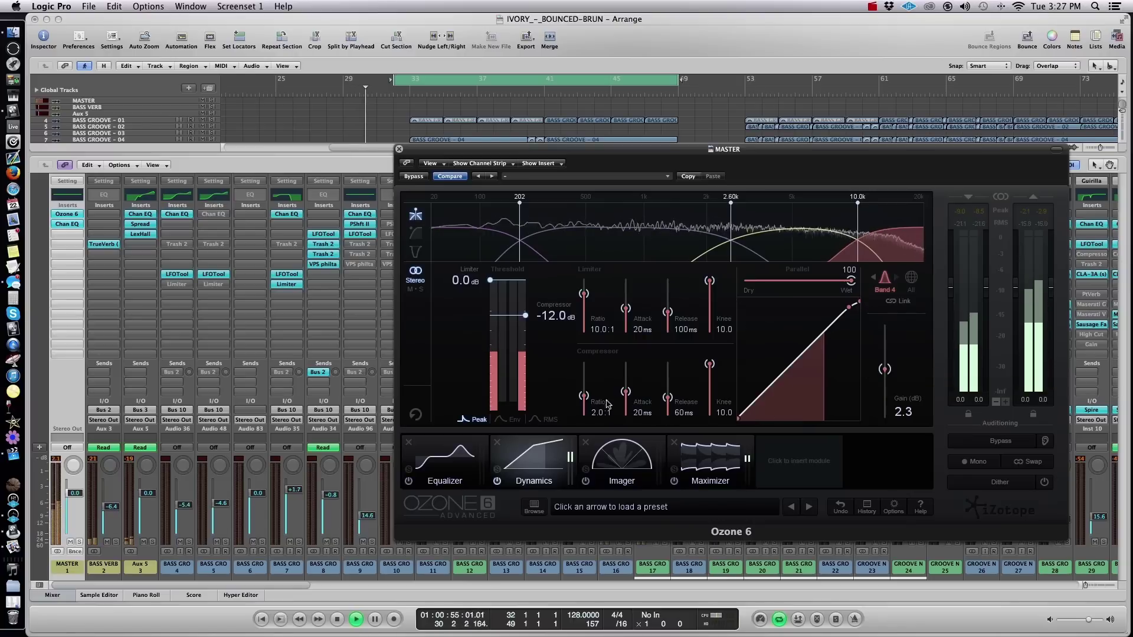
drag(584, 397, 587, 394)
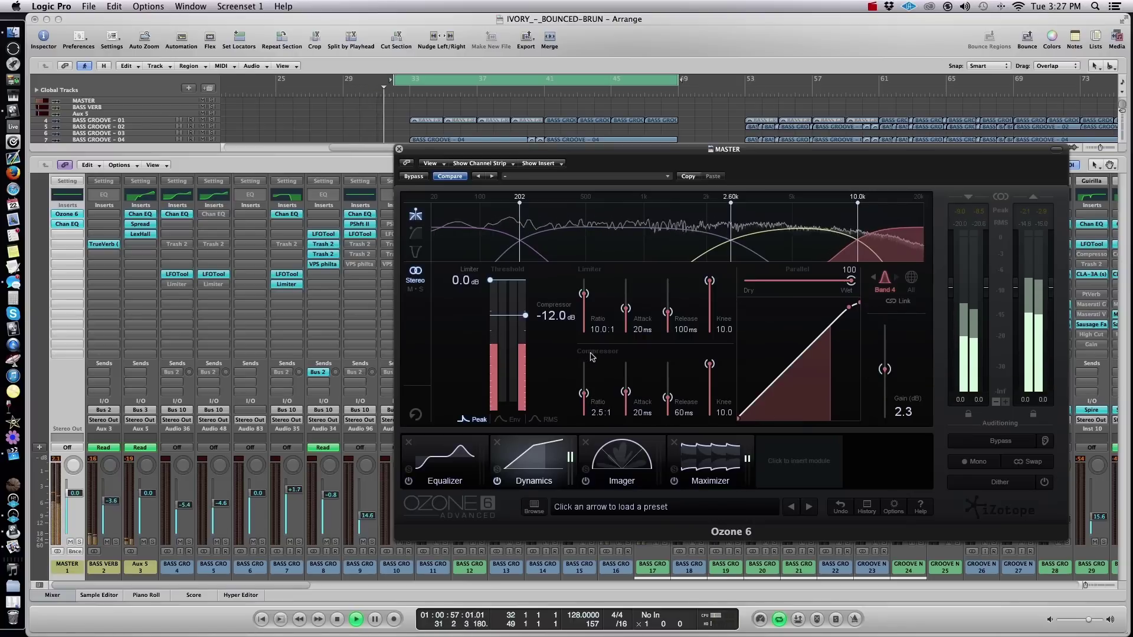
drag(525, 315, 525, 342)
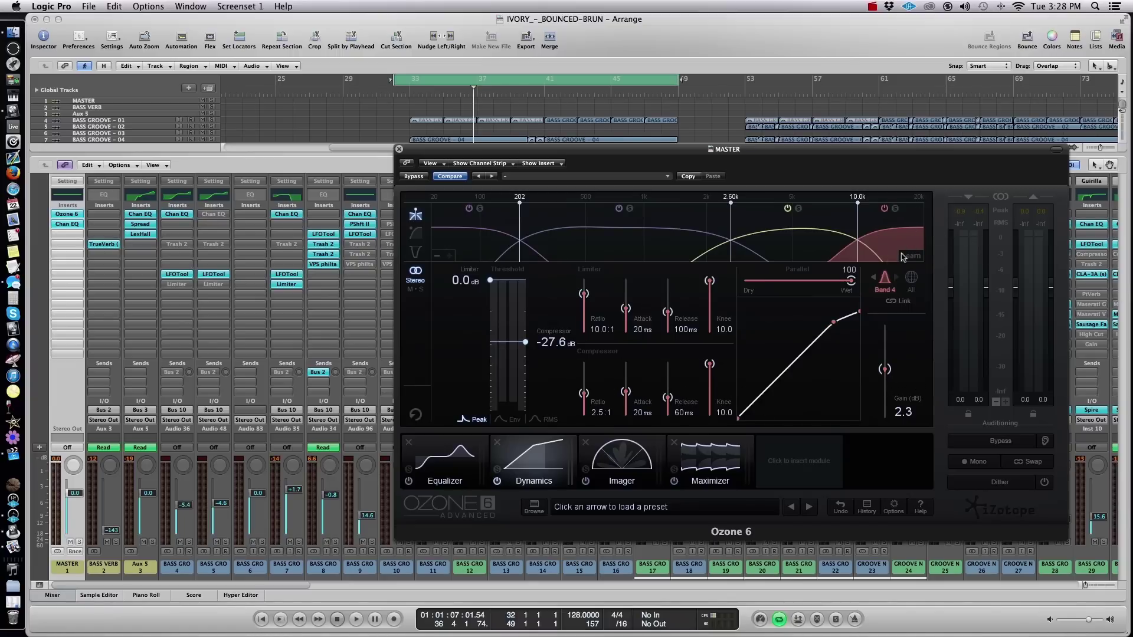
- Replay the loop and set Band 4's compressor attack to 2 ms and release to 100 ms, and its limiter attack to 13 ms
key(space)
drag(625, 391, 667, 395)
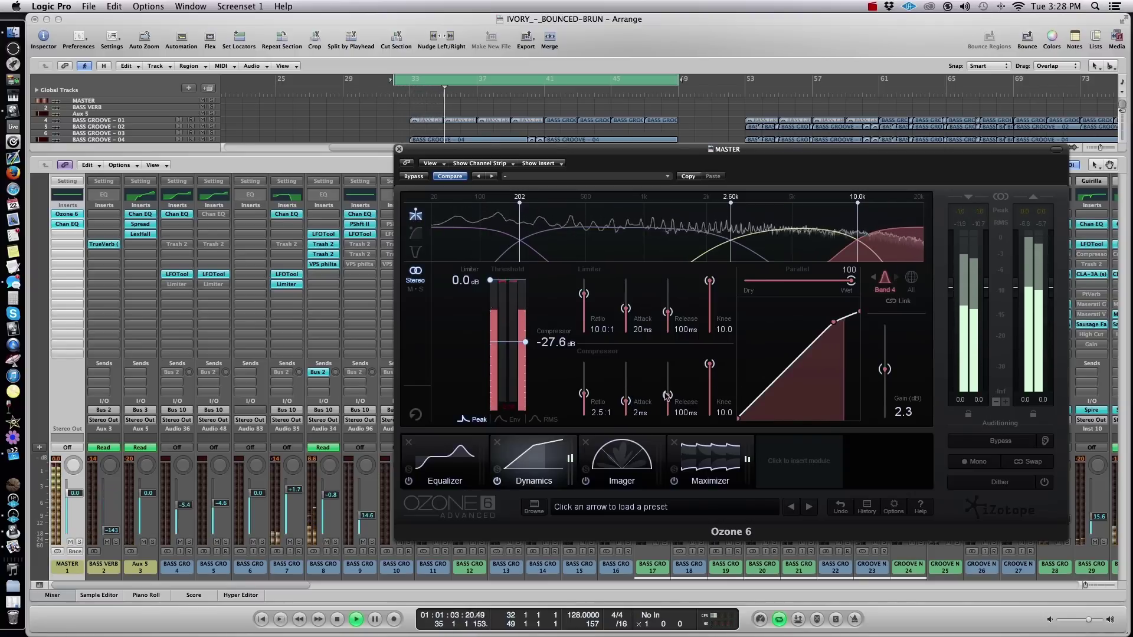
drag(627, 308, 638, 331)
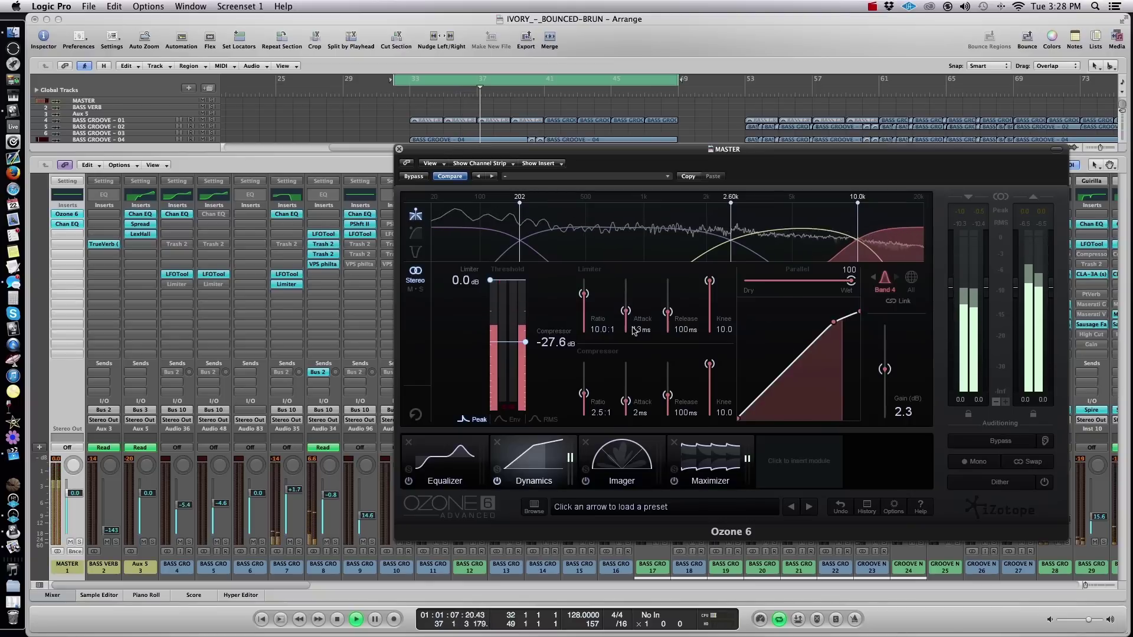
- Compare the loop with the full Dynamics processing bypassed and active, leaving the module on
click(497, 481)
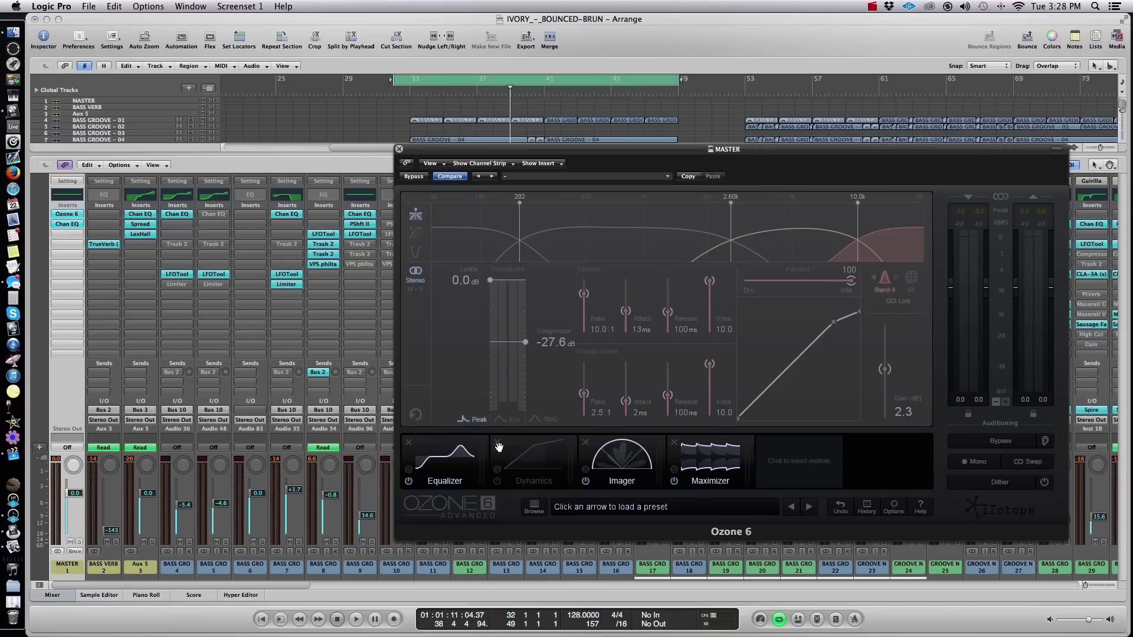
click(497, 482)
key(space)
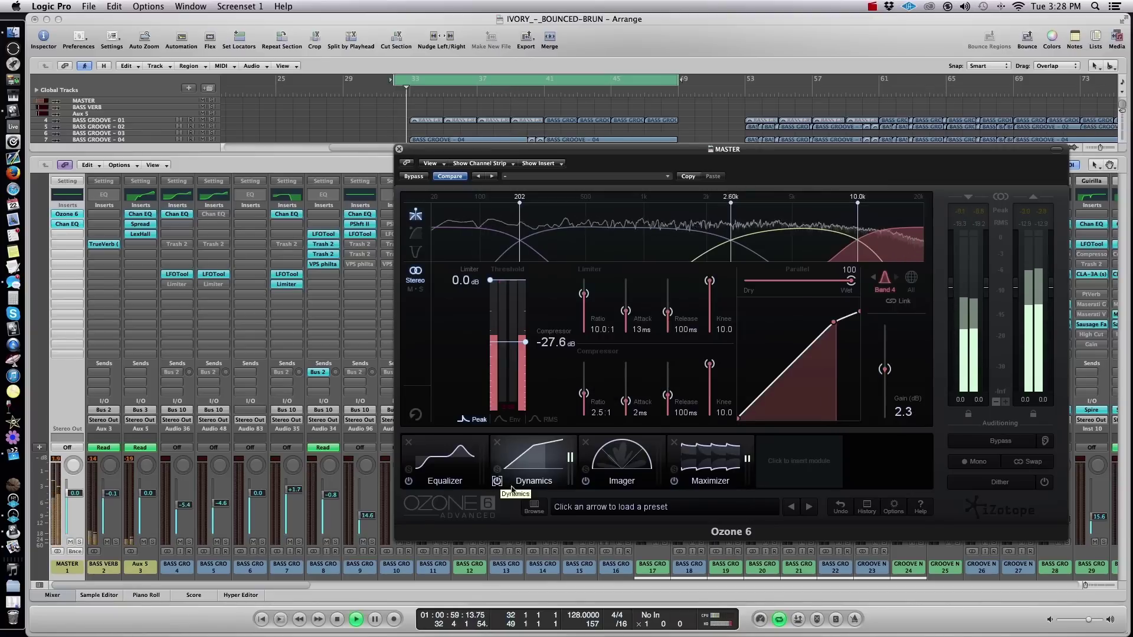
click(497, 481)
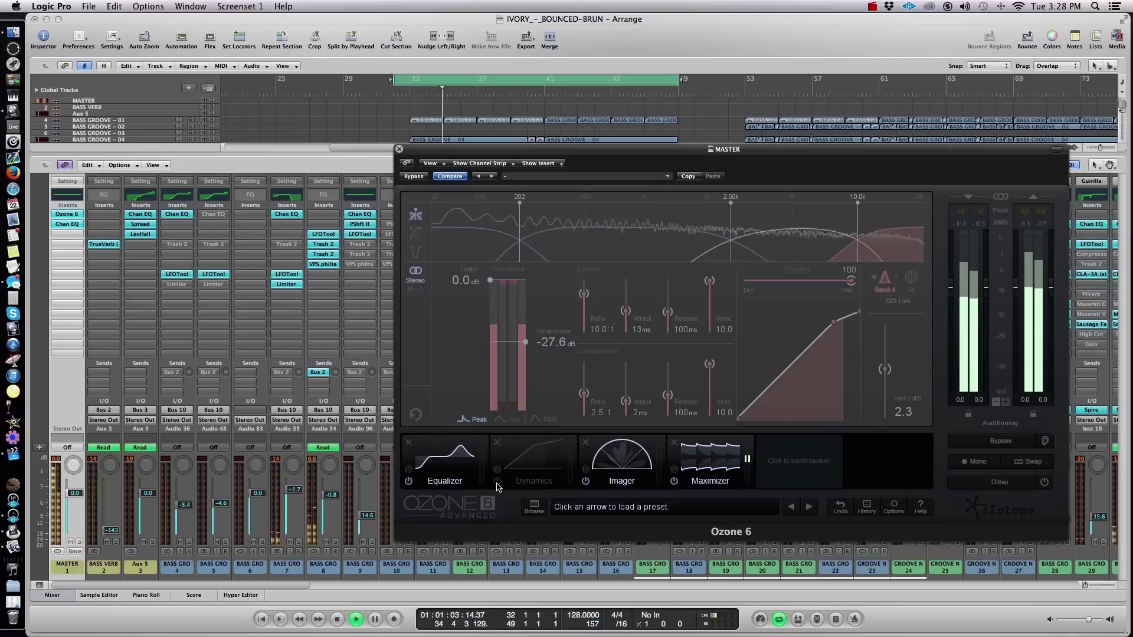
click(497, 482)
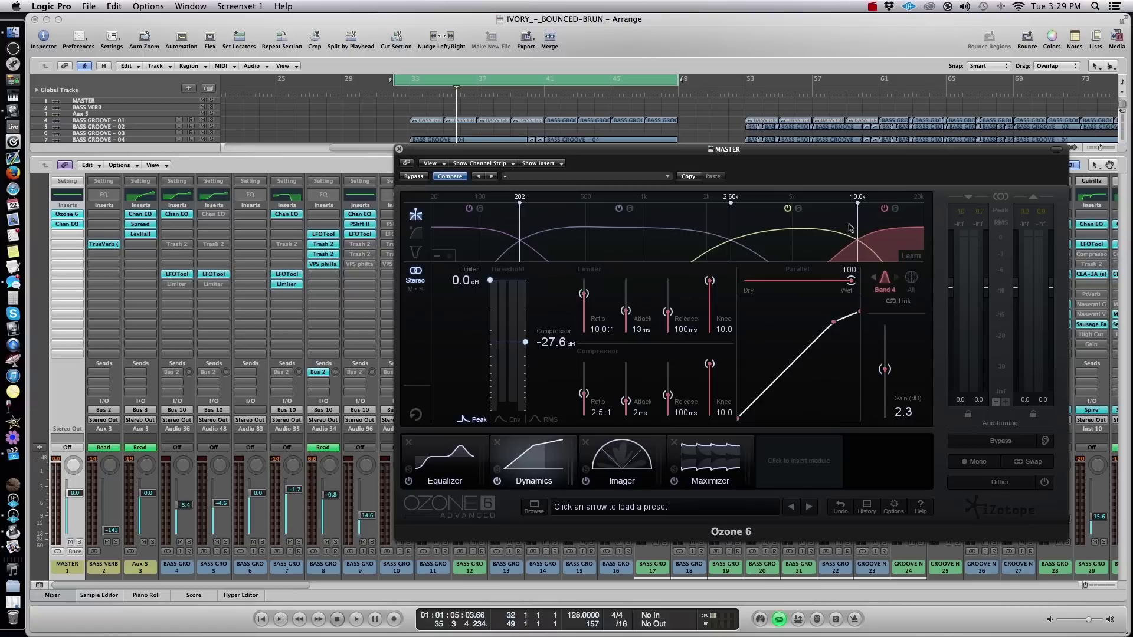
- Show the Imager module and narrow Band 1's stereo width to -100.0
click(617, 460)
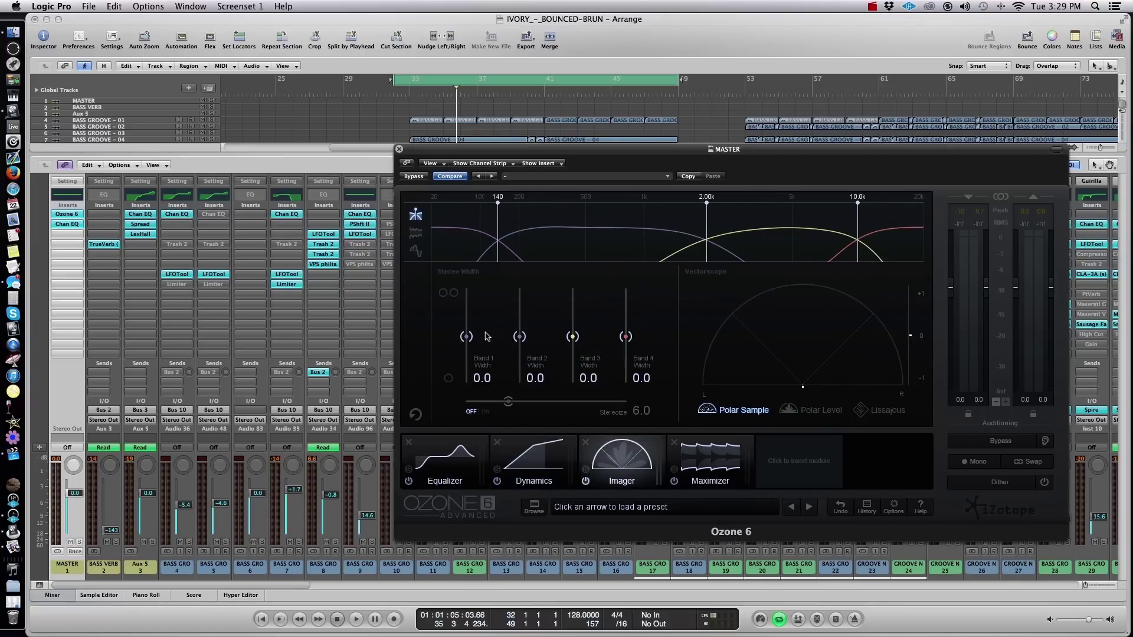
drag(467, 337, 470, 355)
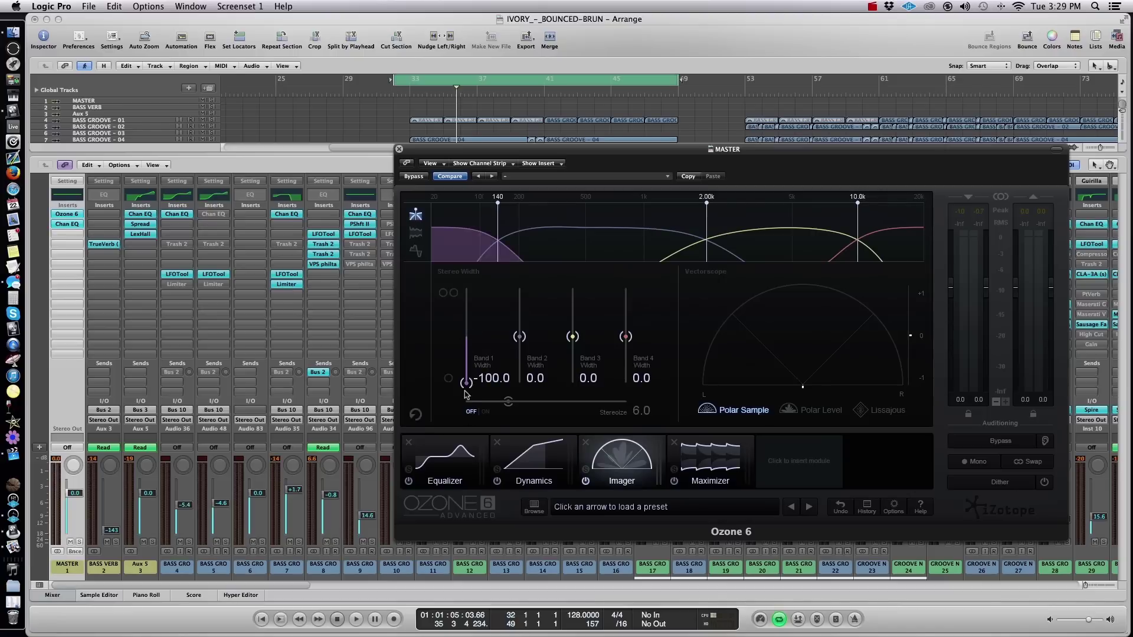
- Try the Imager's crossover between Bands 1 and 2 at 74 Hz and 267 Hz, undoing the last move
mouse_move(497, 227)
mouse_down()
mouse_move(463, 225)
mouse_move(570, 226)
mouse_move(467, 225)
mouse_up()
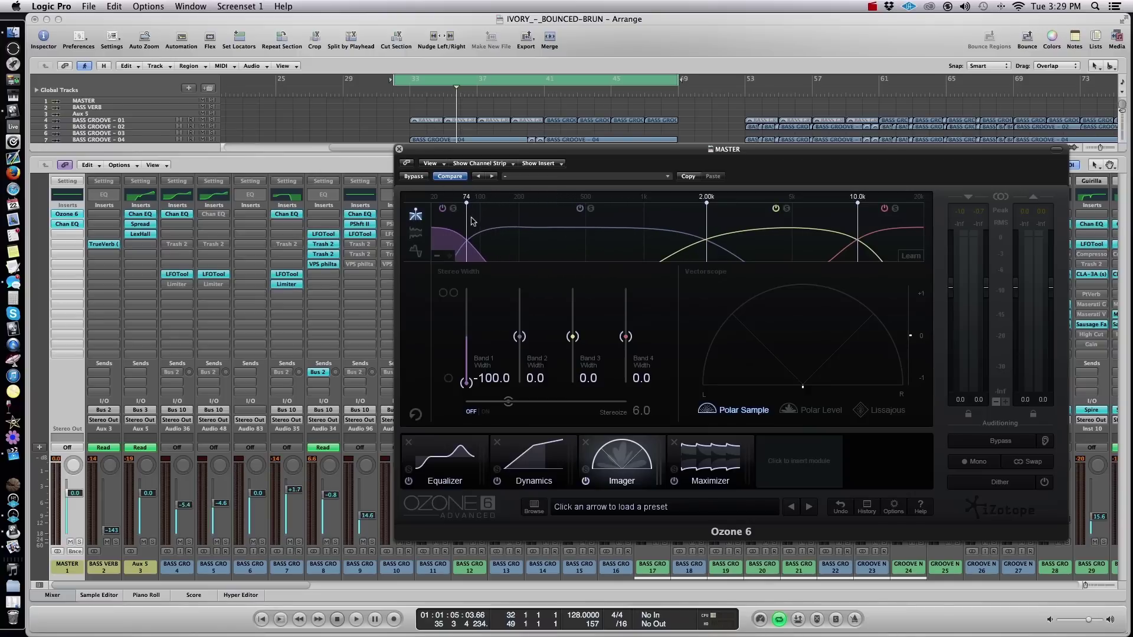
drag(467, 218, 538, 221)
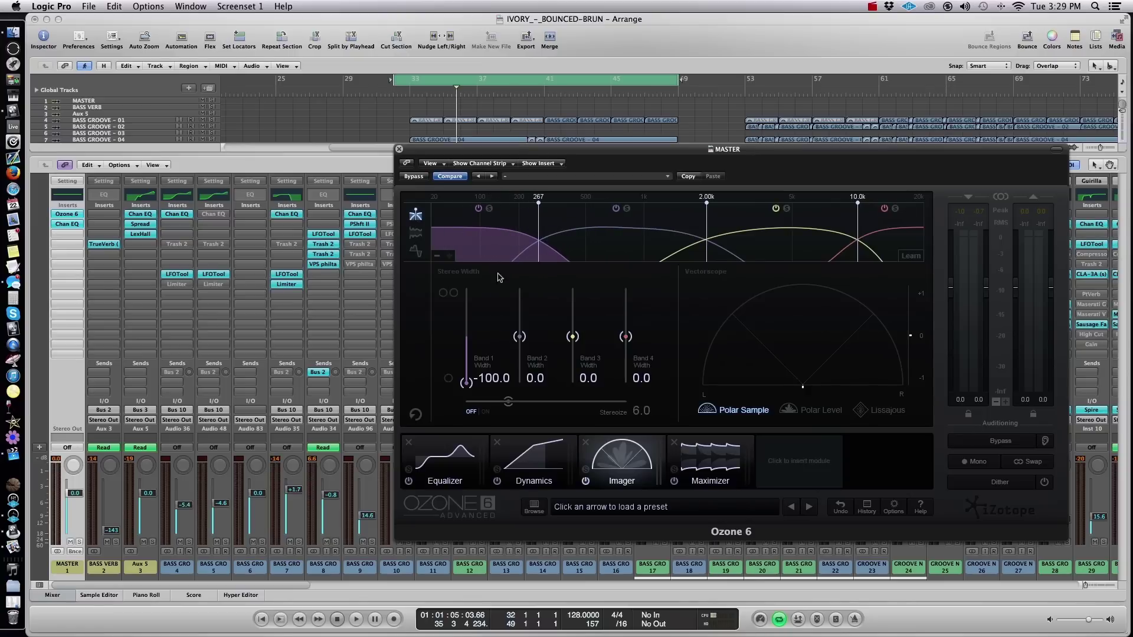
key(super+z)
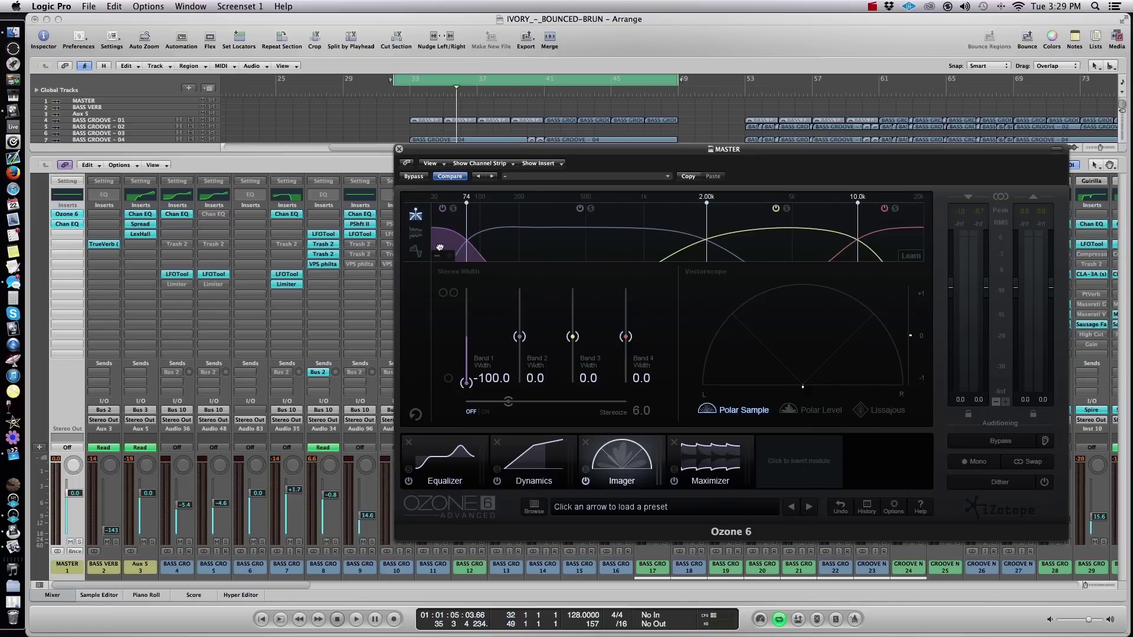
drag(468, 230, 470, 234)
- Try the Imager's lowest crossover at 200 Hz during playback, comparing the loop with the Imager bypassed and active
key(space)
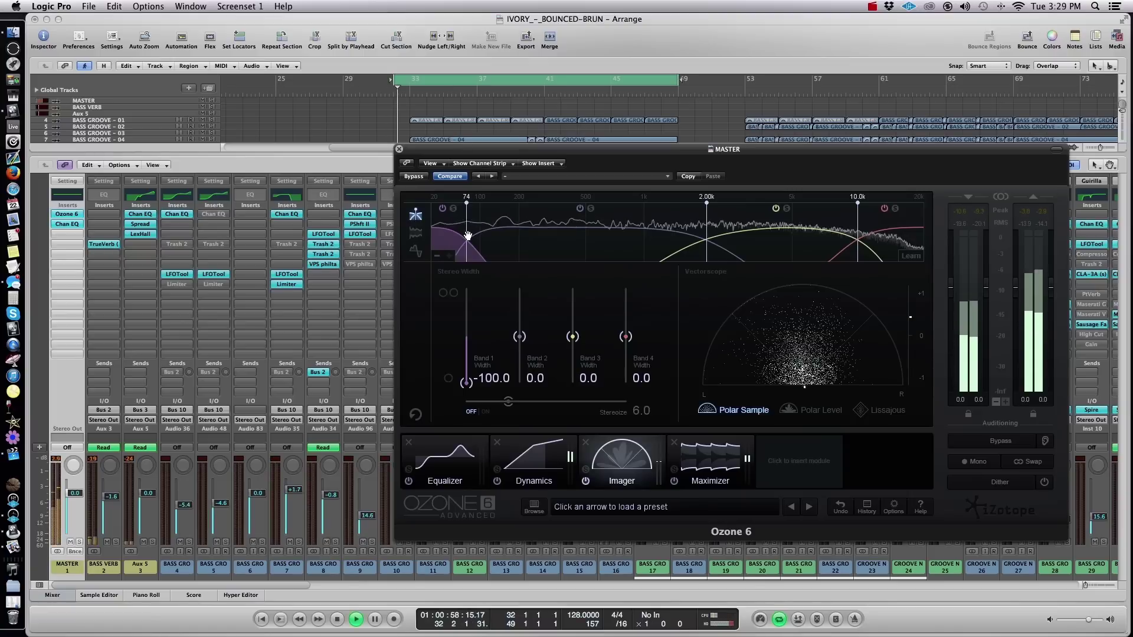
drag(470, 234, 512, 226)
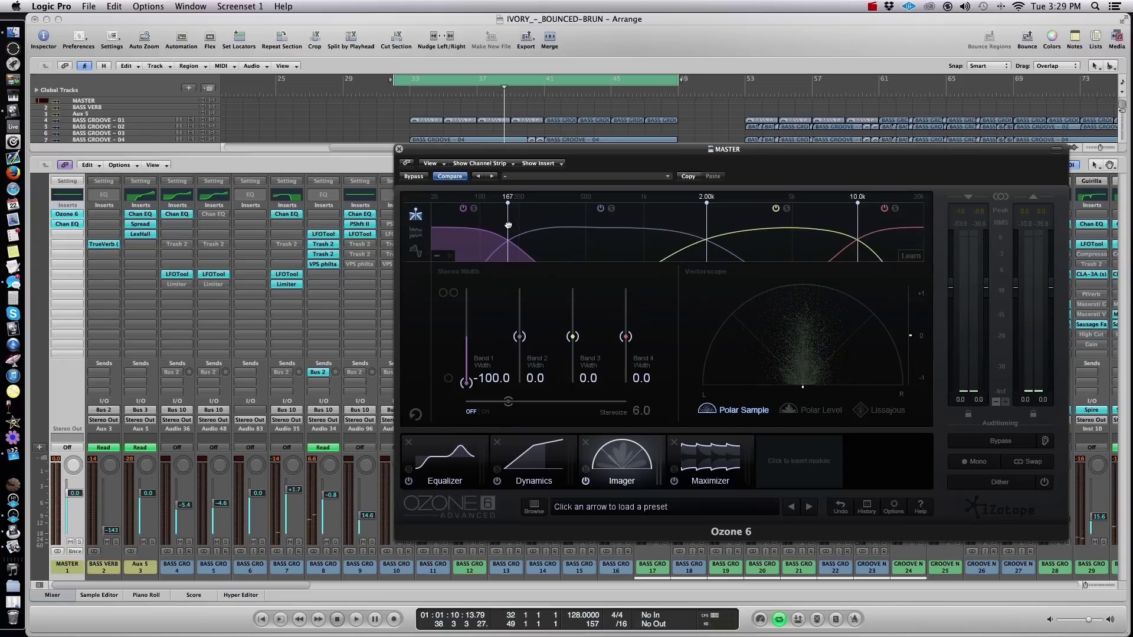
key(space)
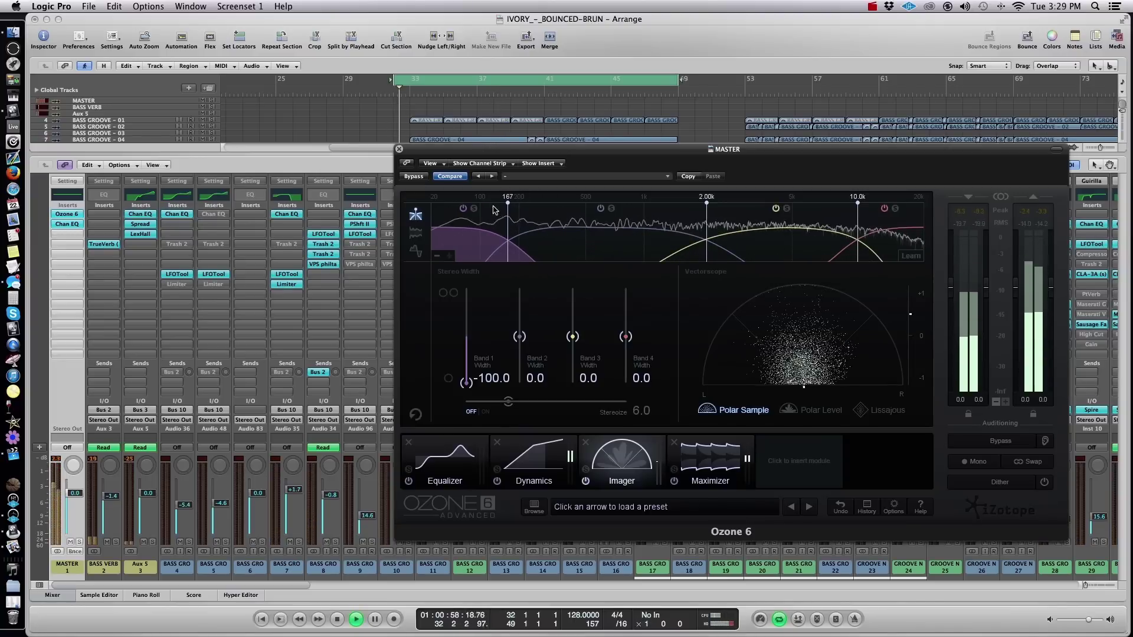
drag(515, 224, 520, 223)
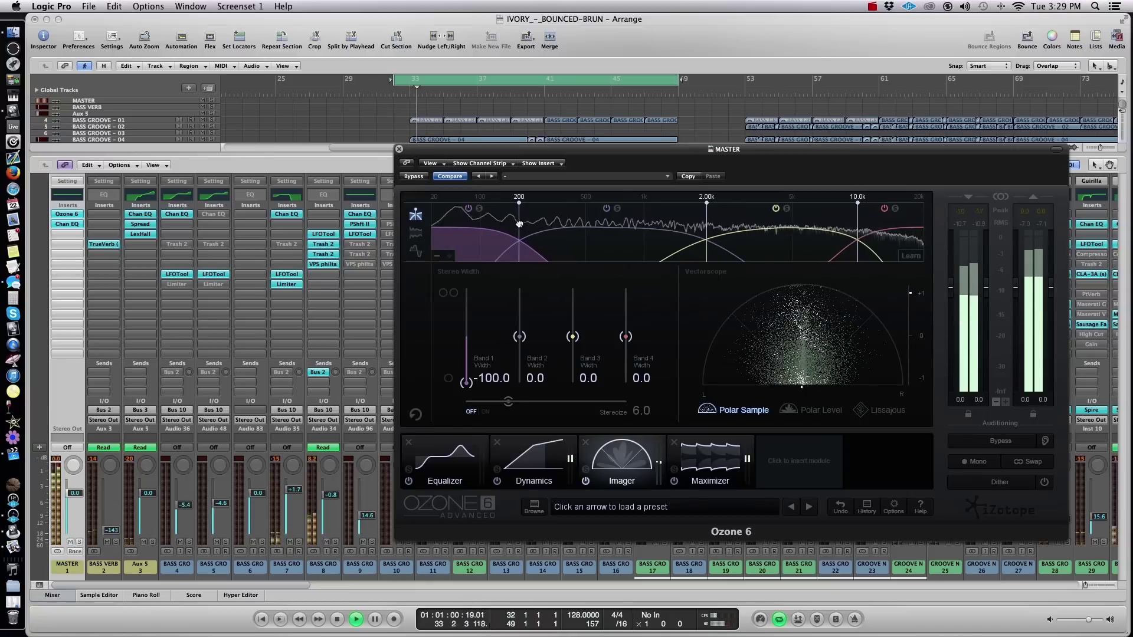
click(586, 481)
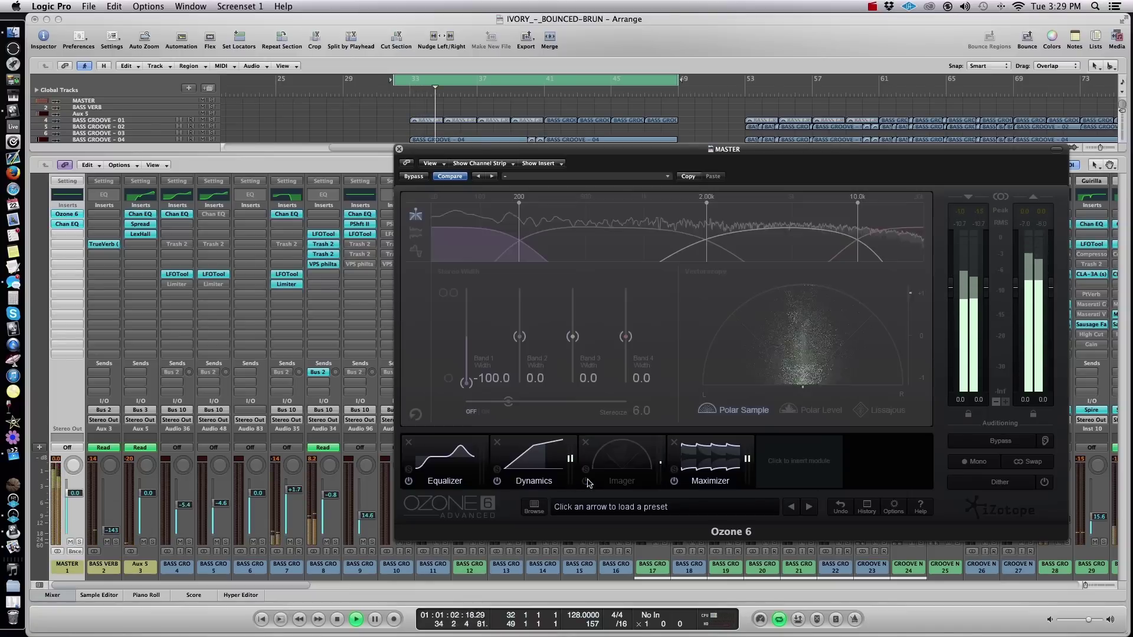
click(586, 481)
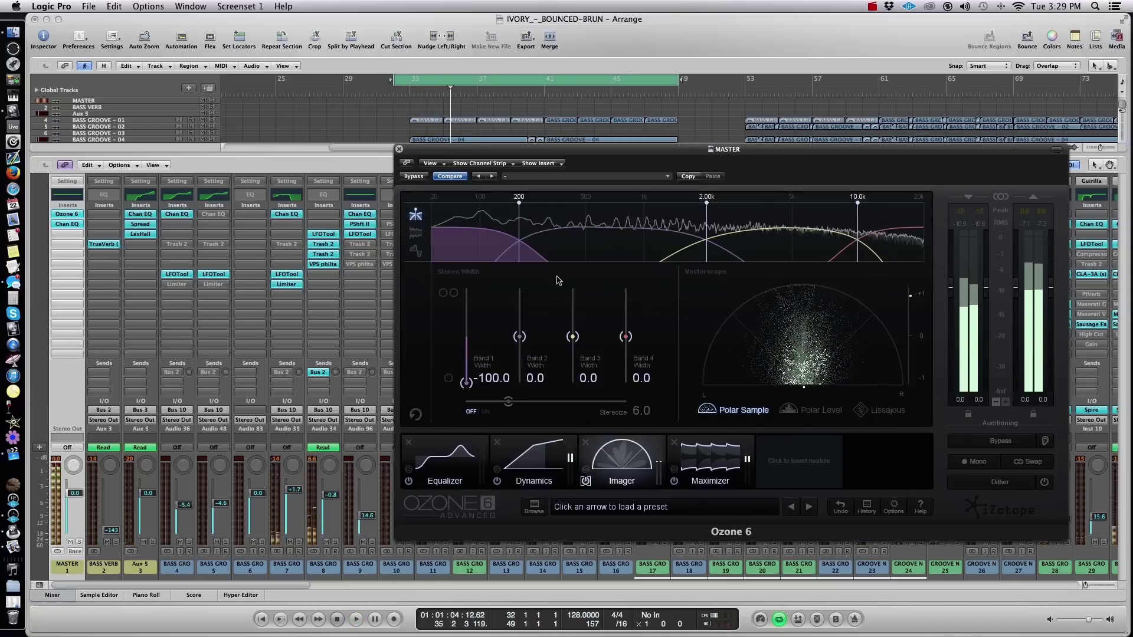
- Set the Imager's lowest crossover to 245 Hz and compare the loop with the module bypassed and active
key(space)
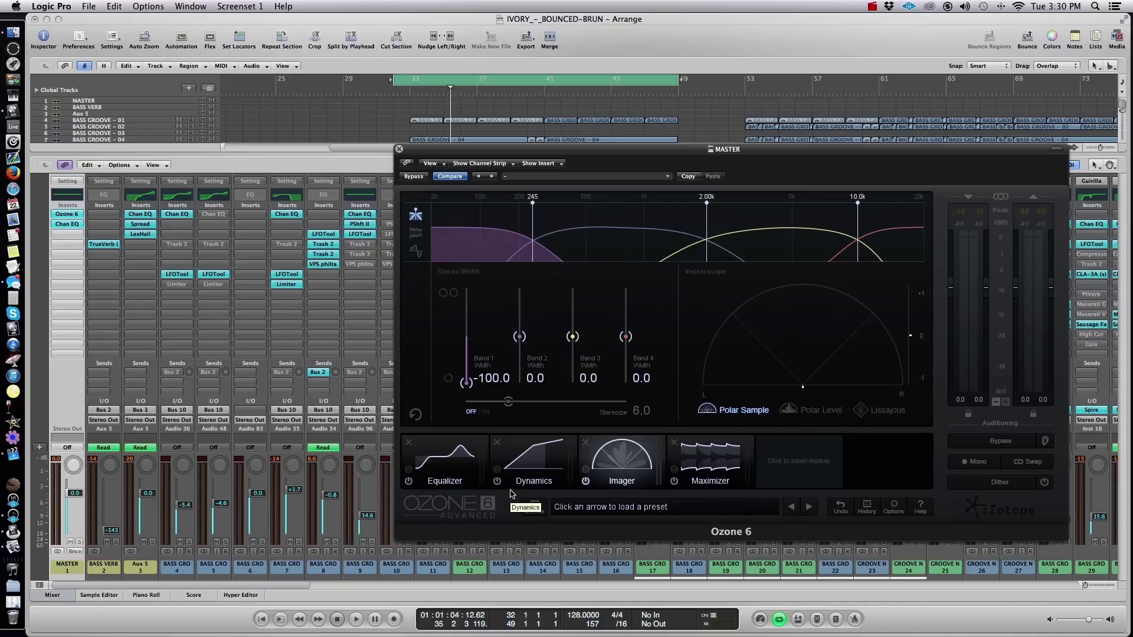
key(space)
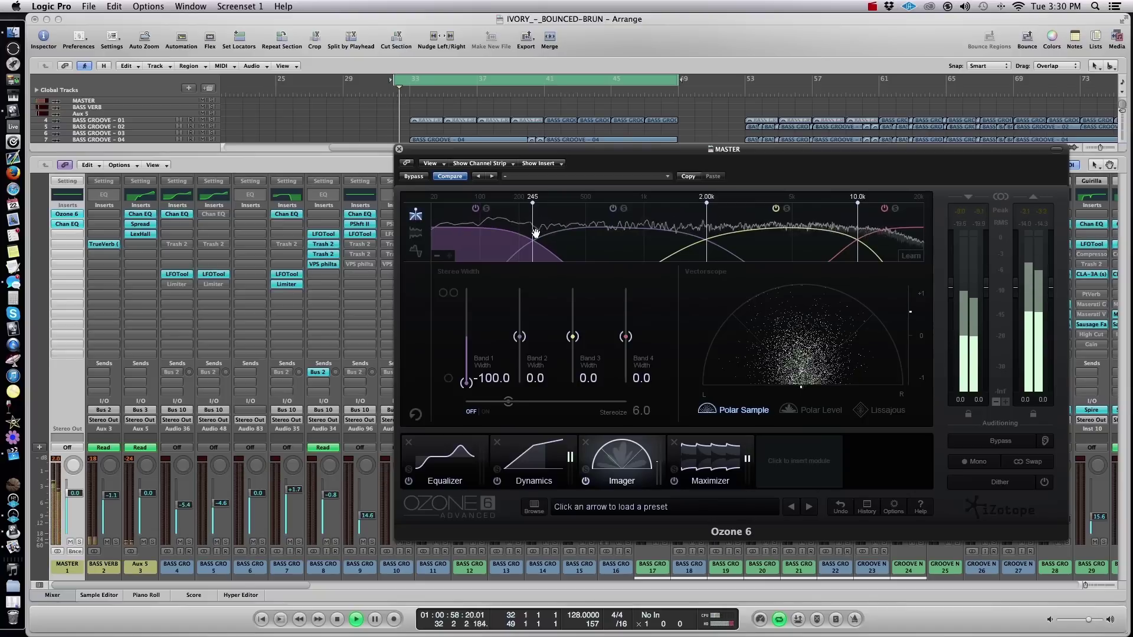
click(587, 484)
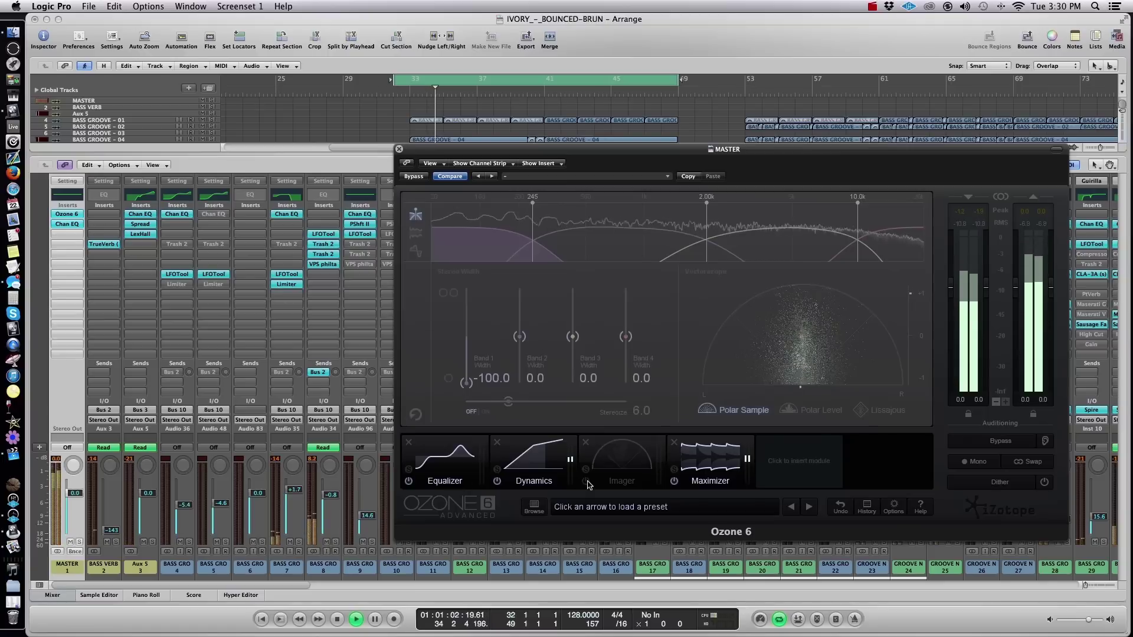
click(587, 483)
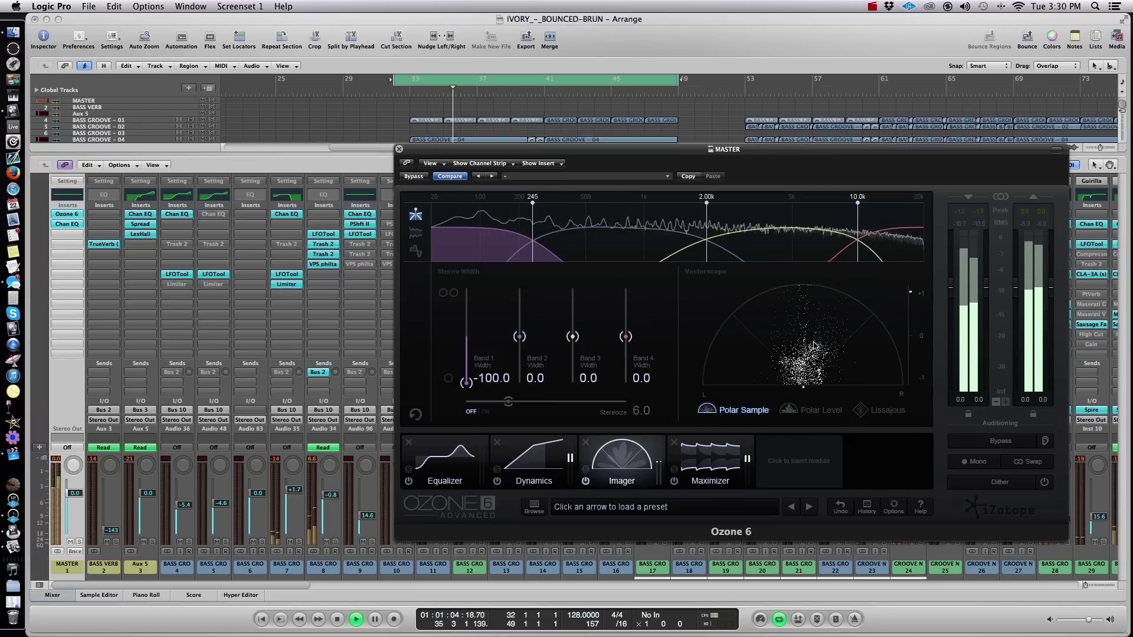
- Set the Imager's Band 2 width to -13.9 and Band 3 width to 17.7, with their crossover at 1.46 kHz
drag(519, 336, 573, 325)
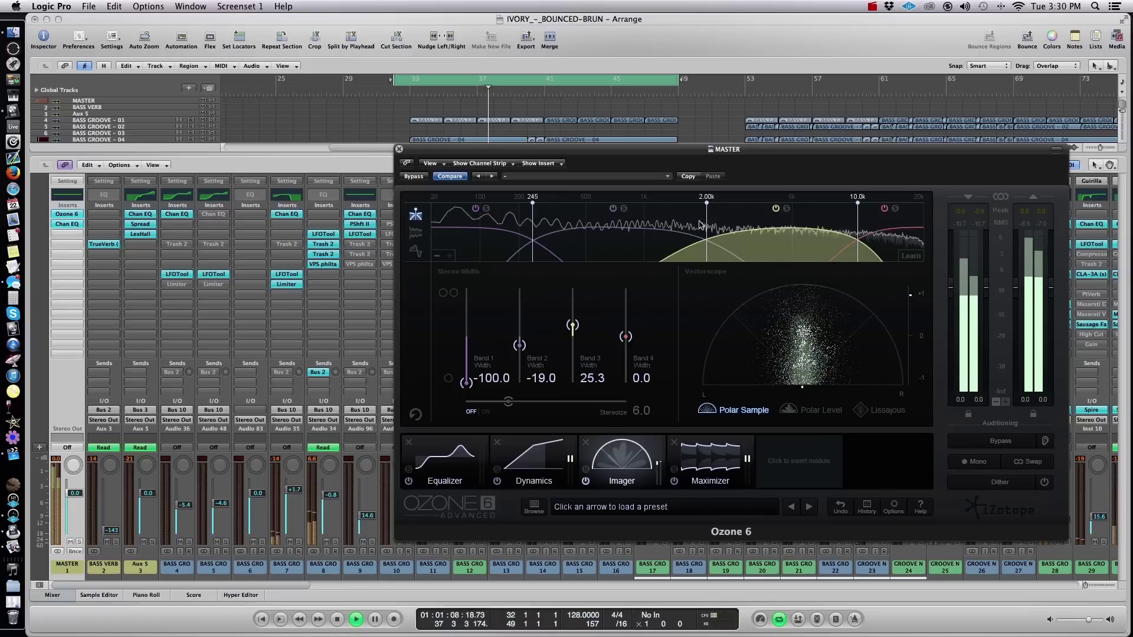
drag(707, 222, 679, 221)
drag(573, 326, 505, 347)
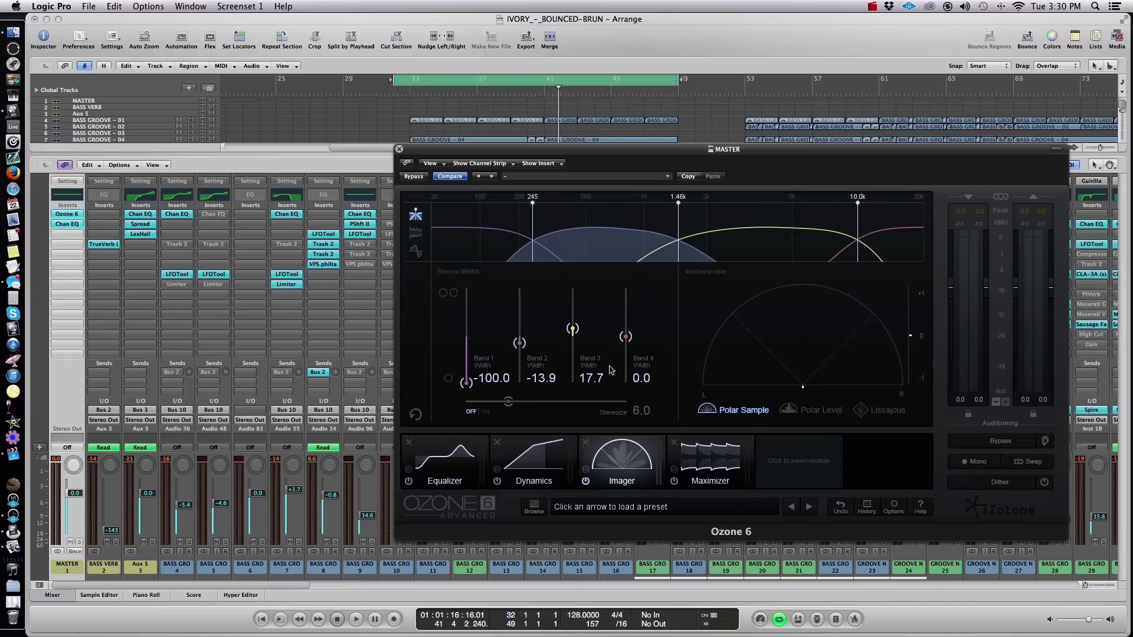
- Switch to the Maximizer, select IRC II mode and set Character to 1.9 while the loop plays
click(700, 459)
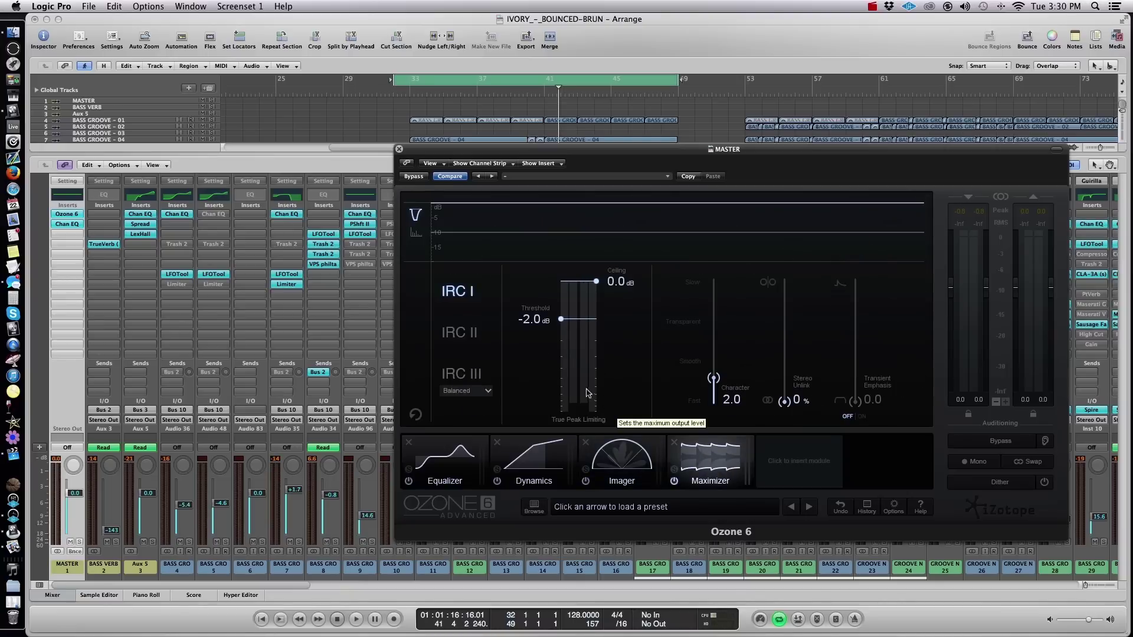
click(473, 334)
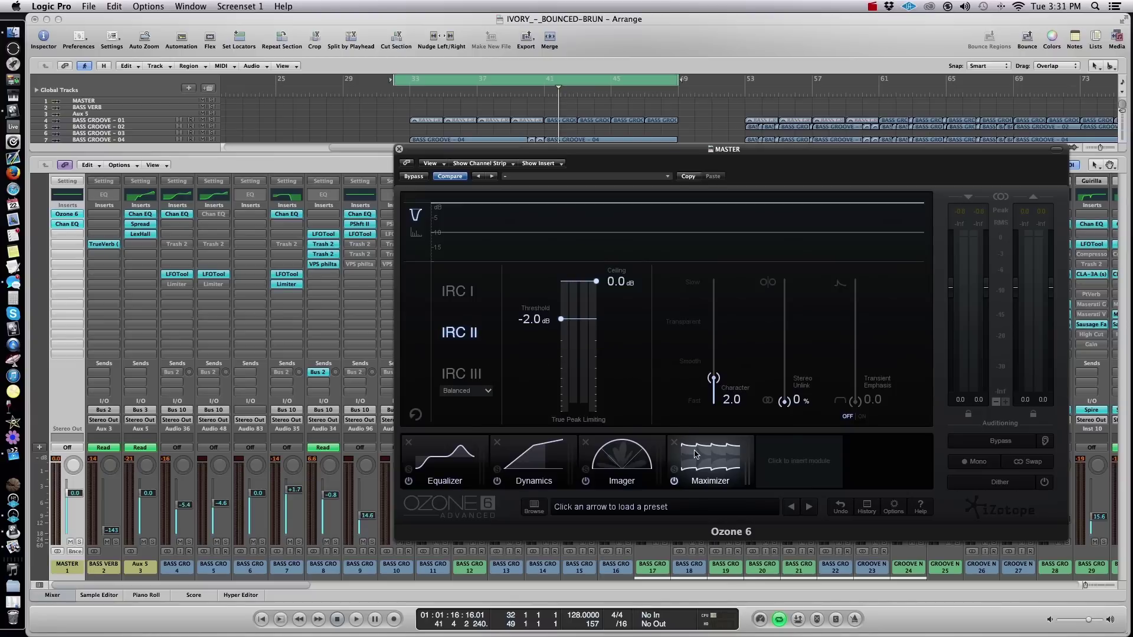
key(space)
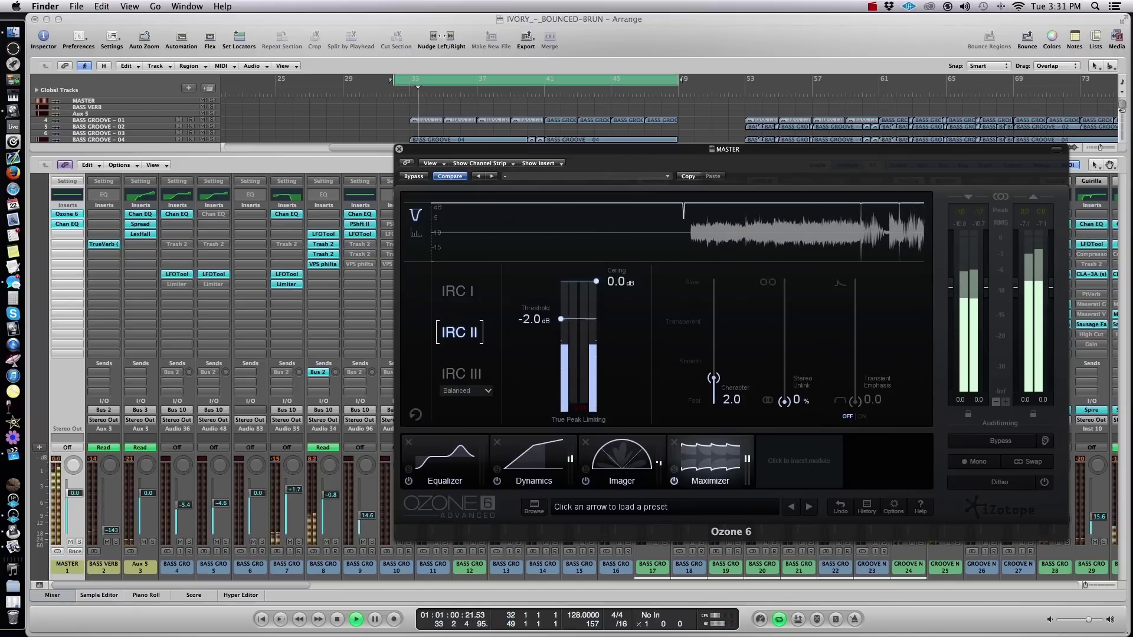
click(714, 378)
drag(714, 378, 714, 382)
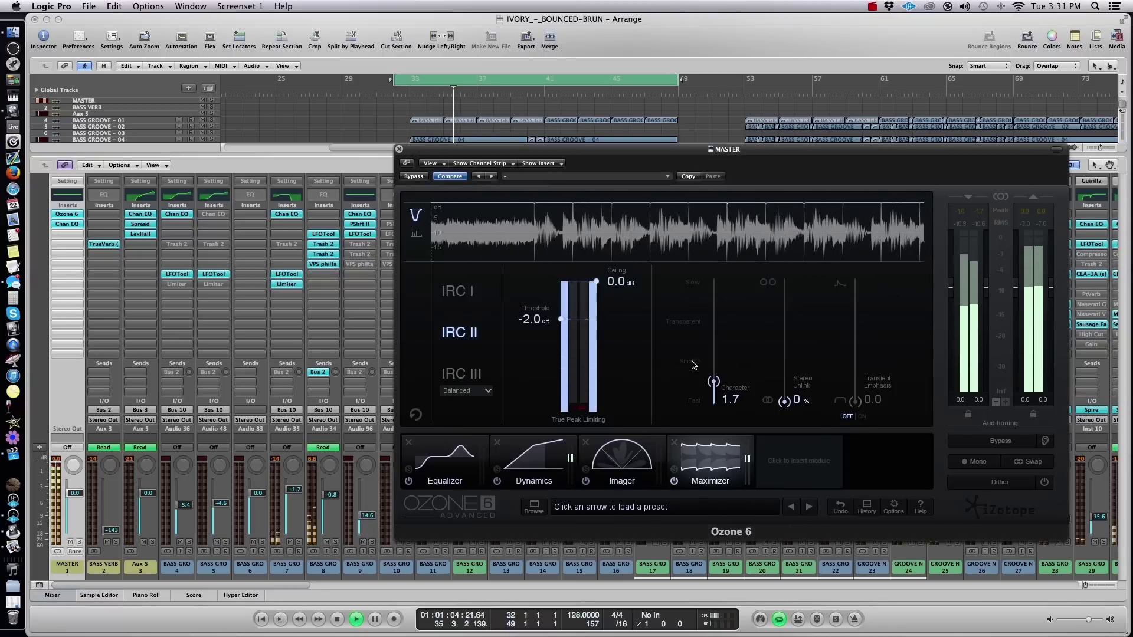
drag(714, 380, 718, 386)
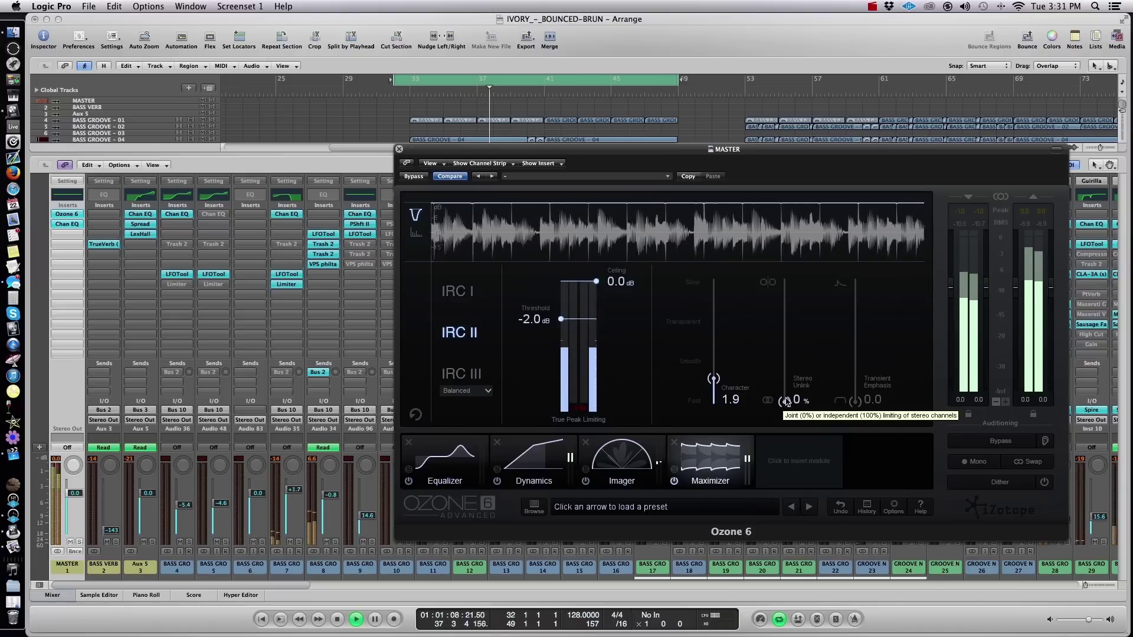
- Set the Maximizer's threshold to -3.4 dB and compare the playing loop with the module bypassed and active
drag(561, 319, 557, 335)
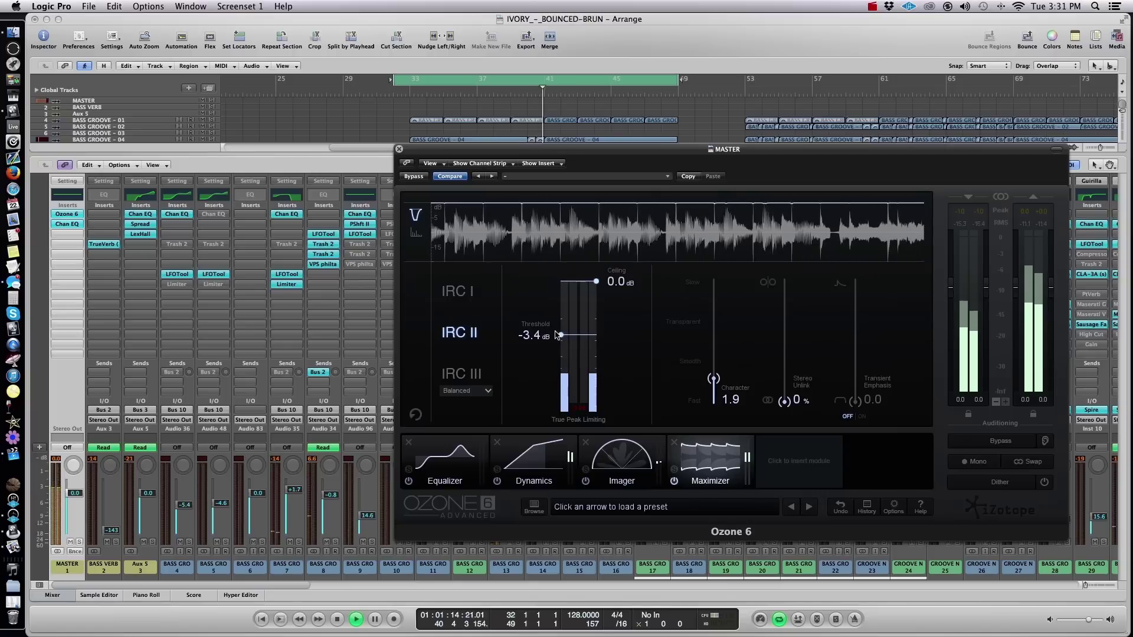
click(673, 482)
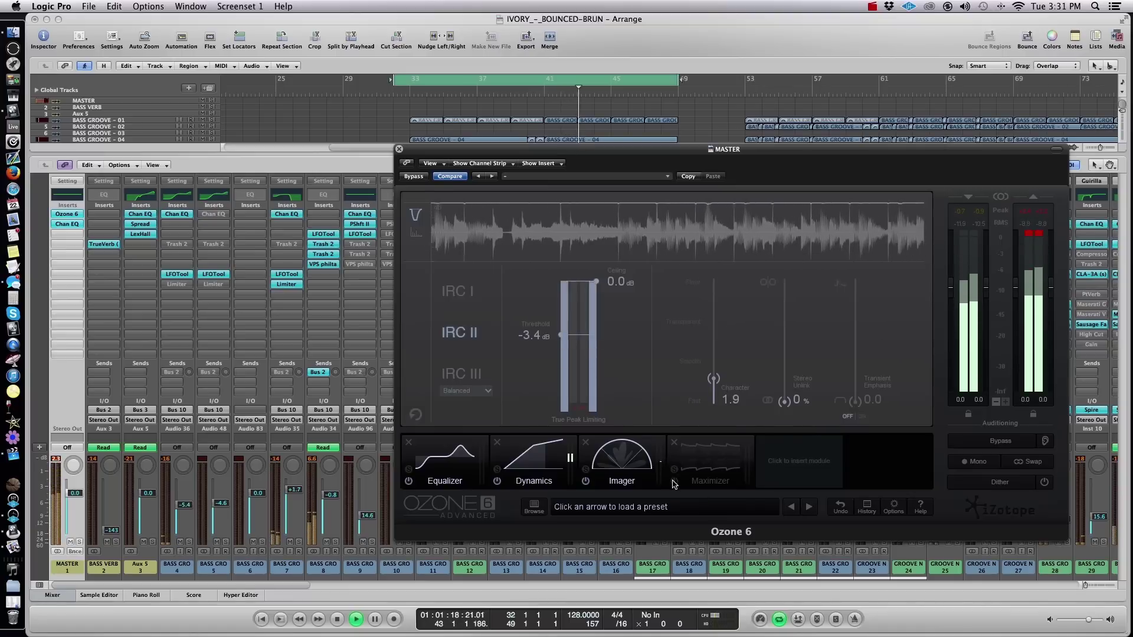
click(673, 481)
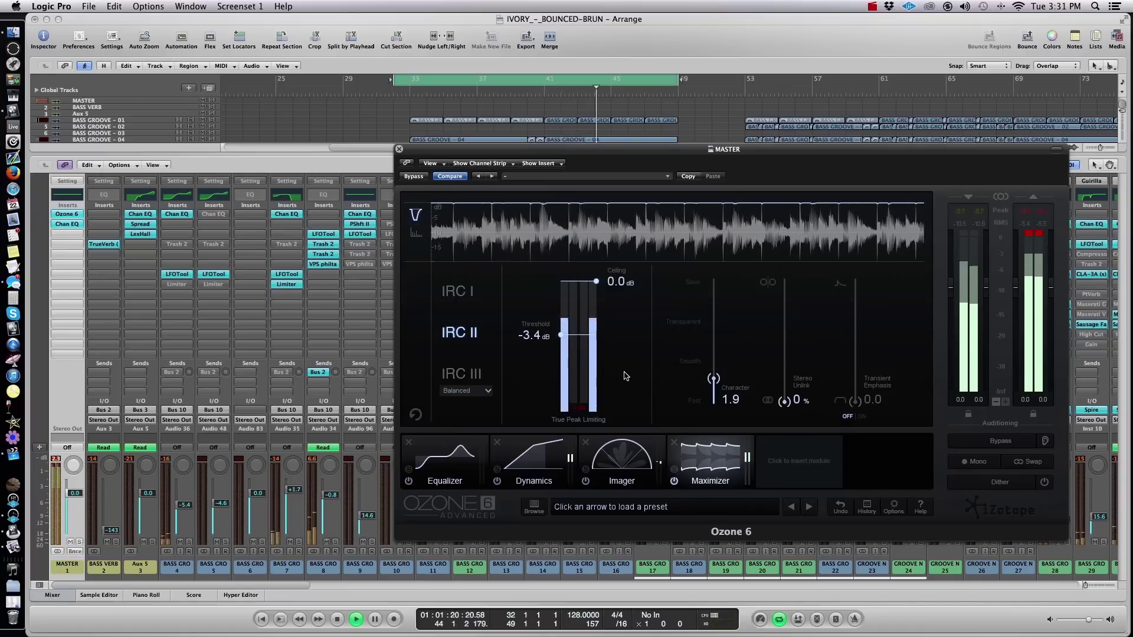
- Audition IRC I against IRC II, return to IRC II, and compare the loop with the Maximizer bypassed and active
click(457, 291)
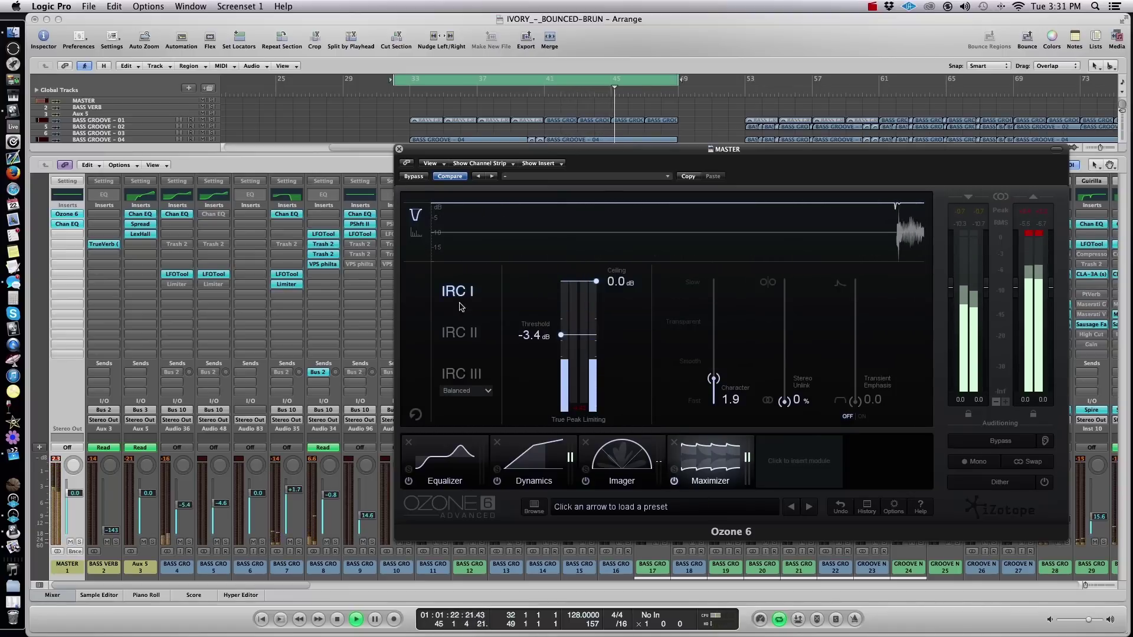
click(461, 333)
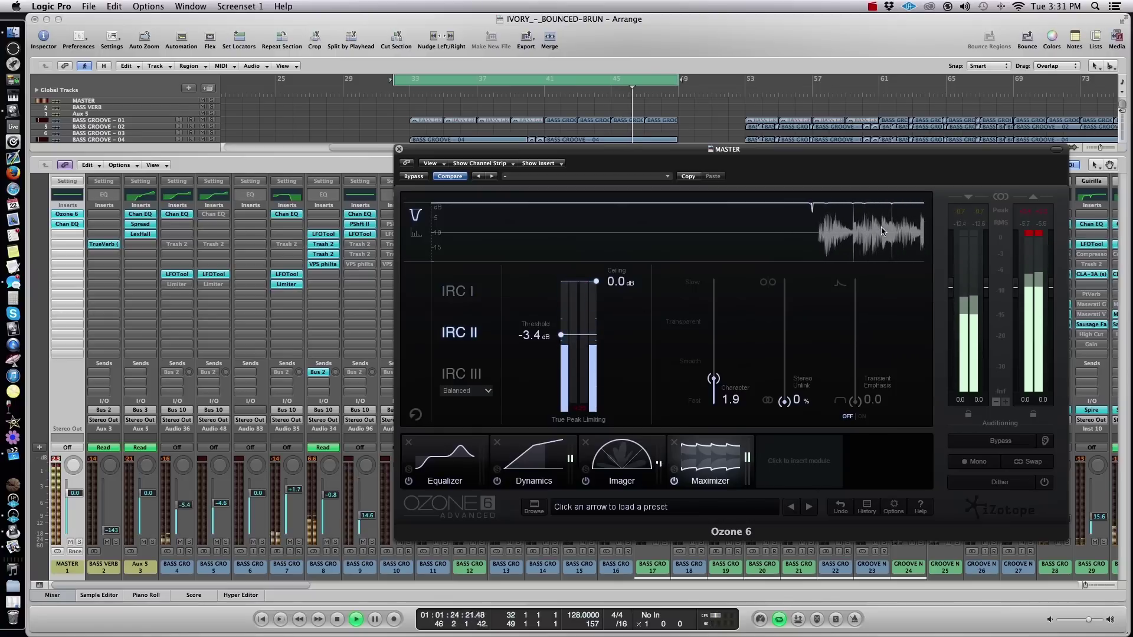
click(675, 481)
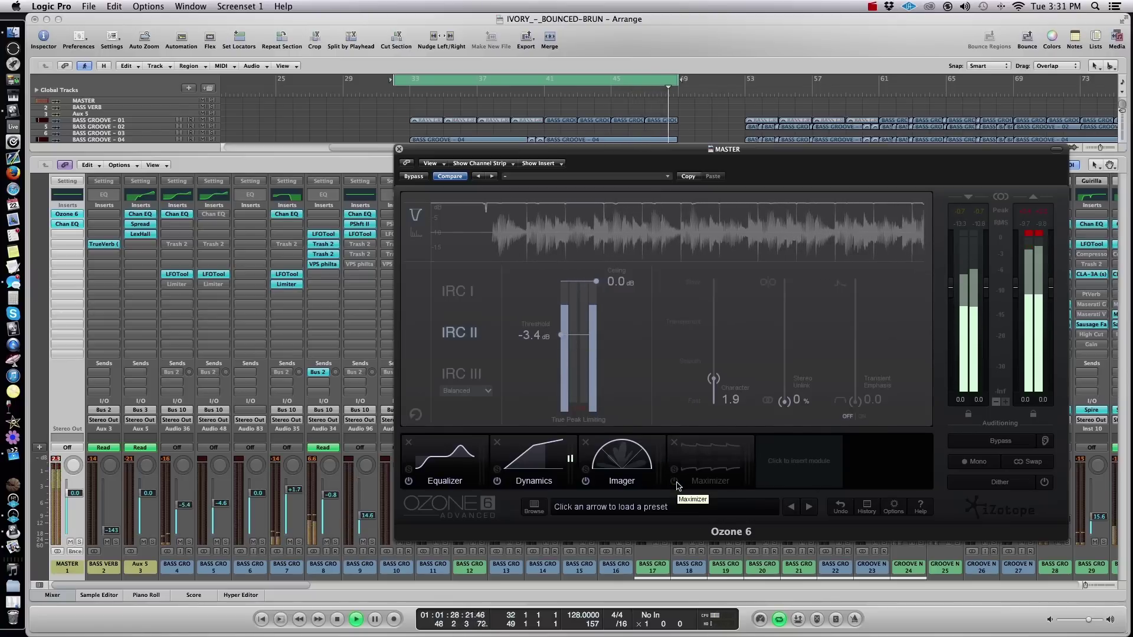
click(675, 481)
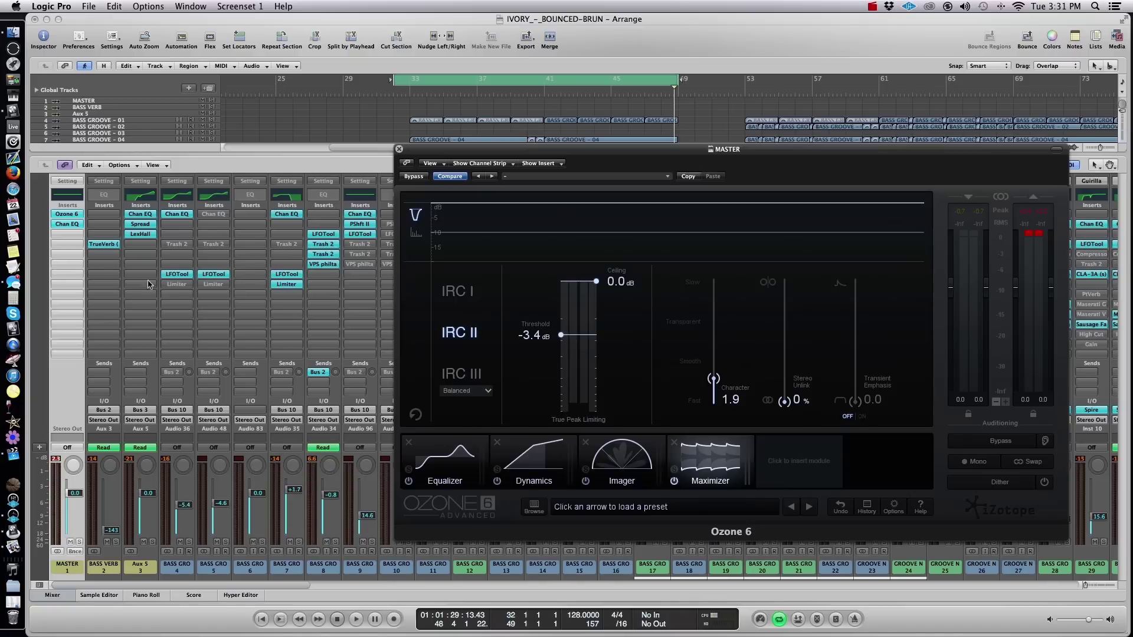
- Insert FabFilter Pro-L below the Channel EQ on the MASTER channel and close the Ozone 6 window
click(74, 238)
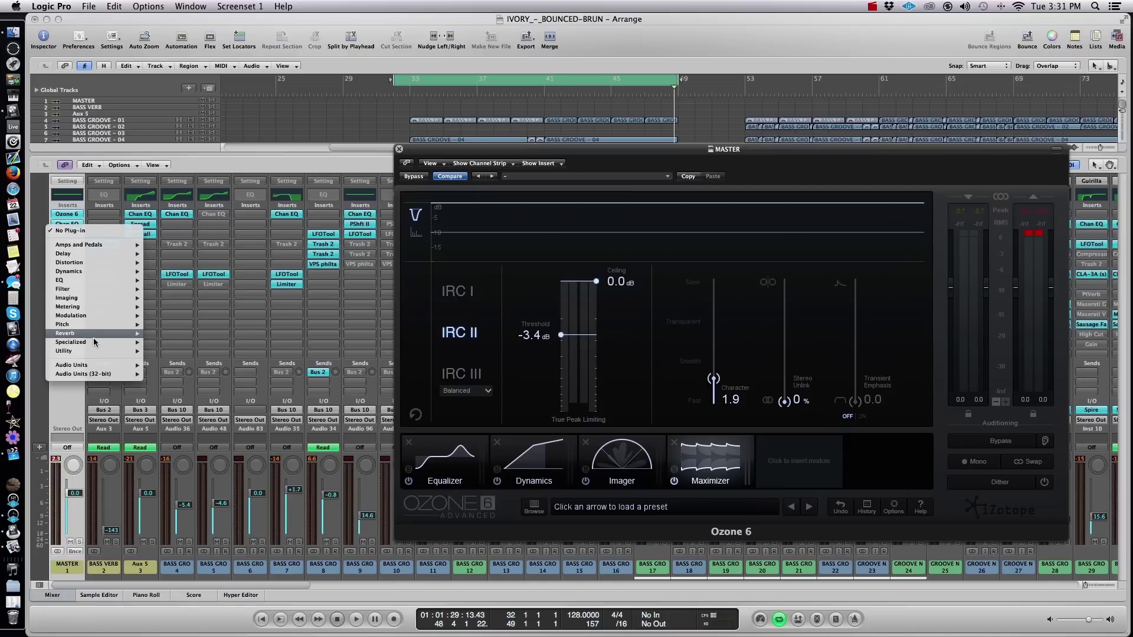
mouse_move(94, 366)
mouse_move(171, 453)
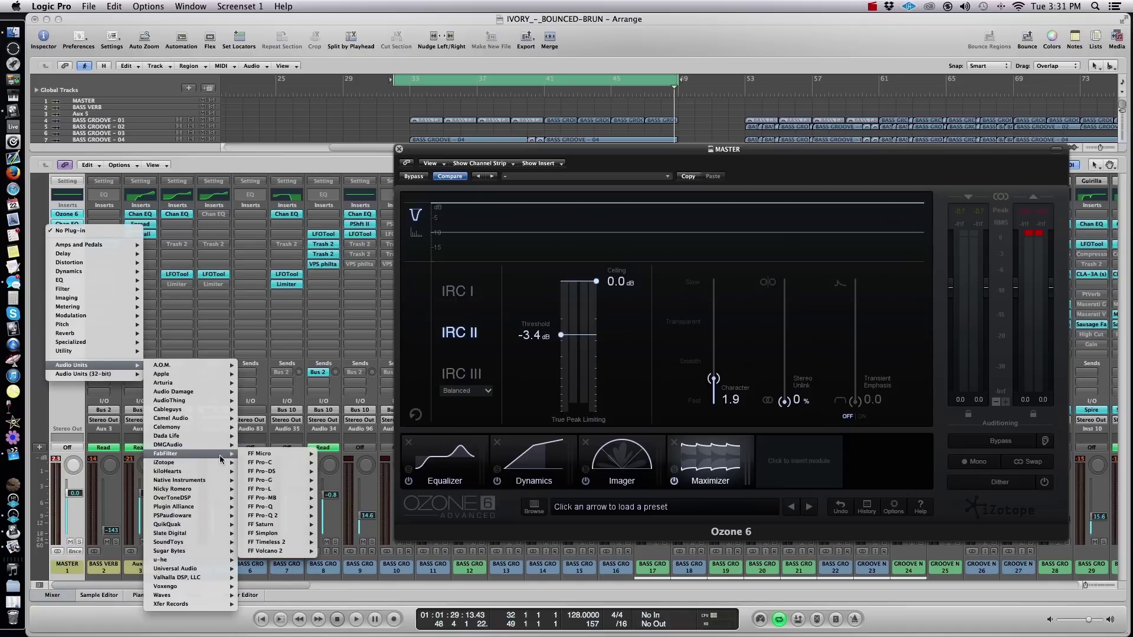
mouse_move(287, 490)
click(335, 489)
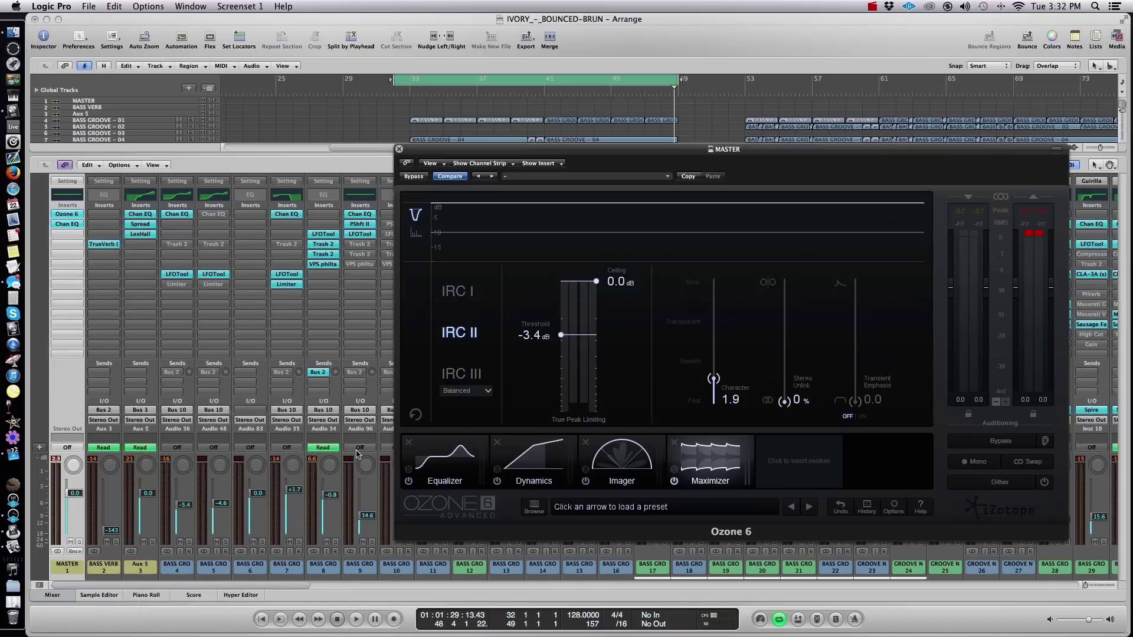
drag(457, 152, 468, 153)
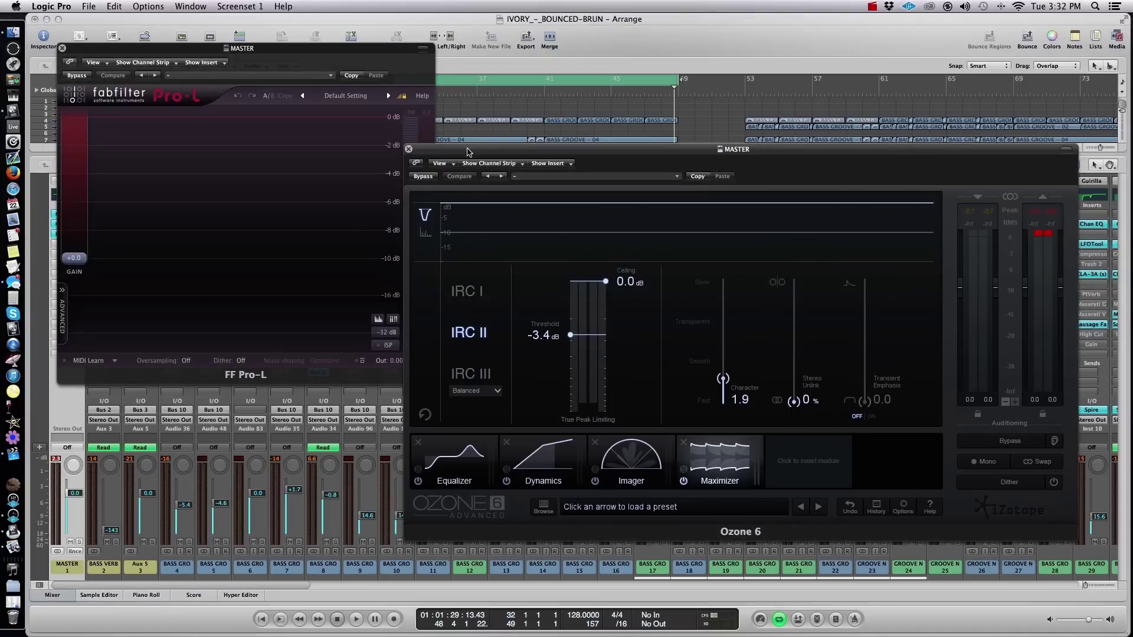
click(410, 150)
drag(315, 53, 578, 161)
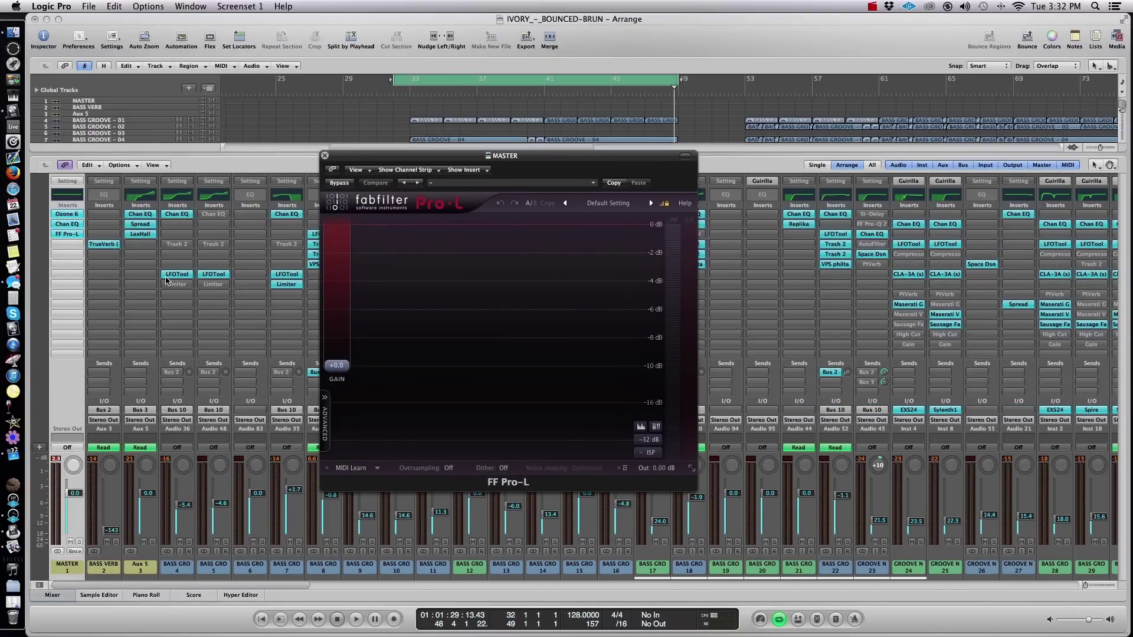
click(75, 235)
click(75, 235)
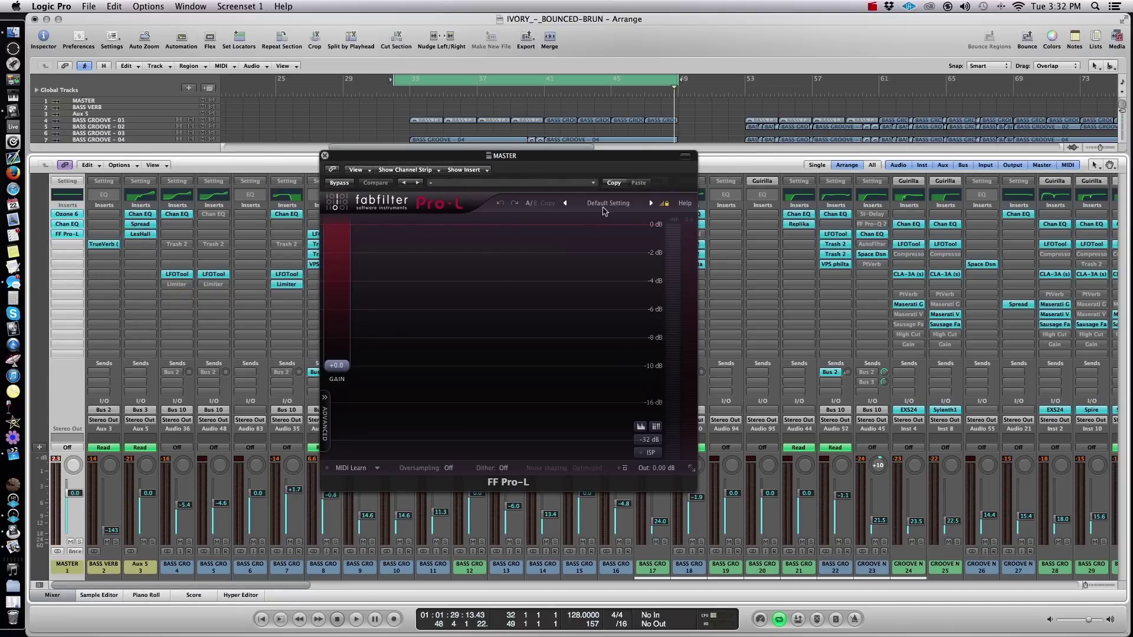
- Move the Pro-L window clear of the master inserts and set its gain to 1.13 dB while auditioning the loop
drag(584, 165, 855, 187)
drag(620, 387, 614, 385)
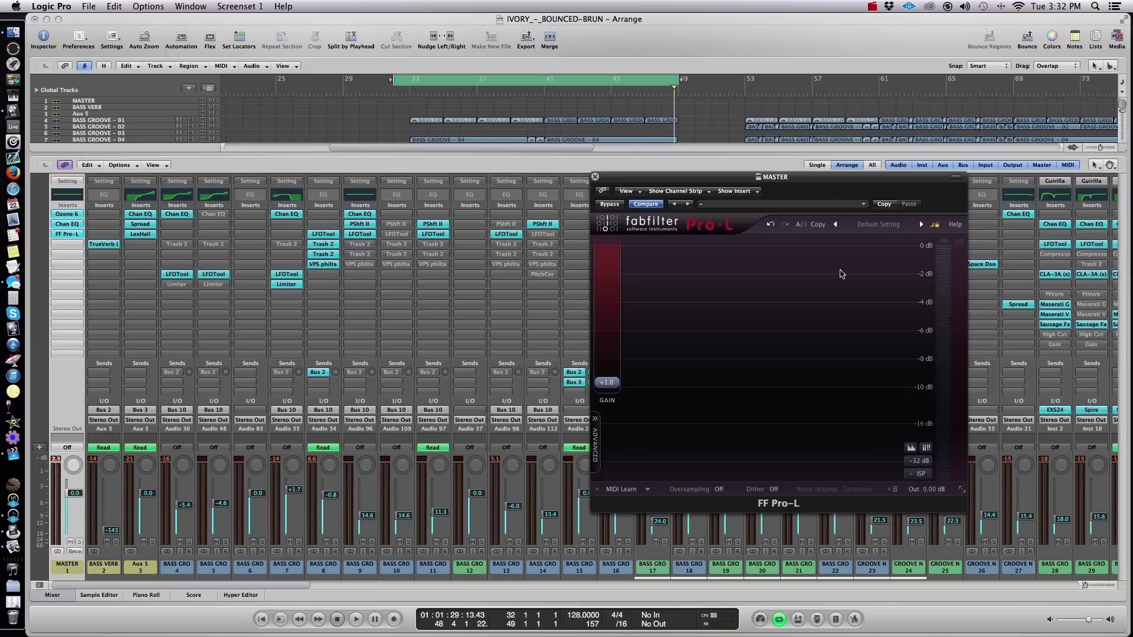
key(space)
mouse_move(609, 381)
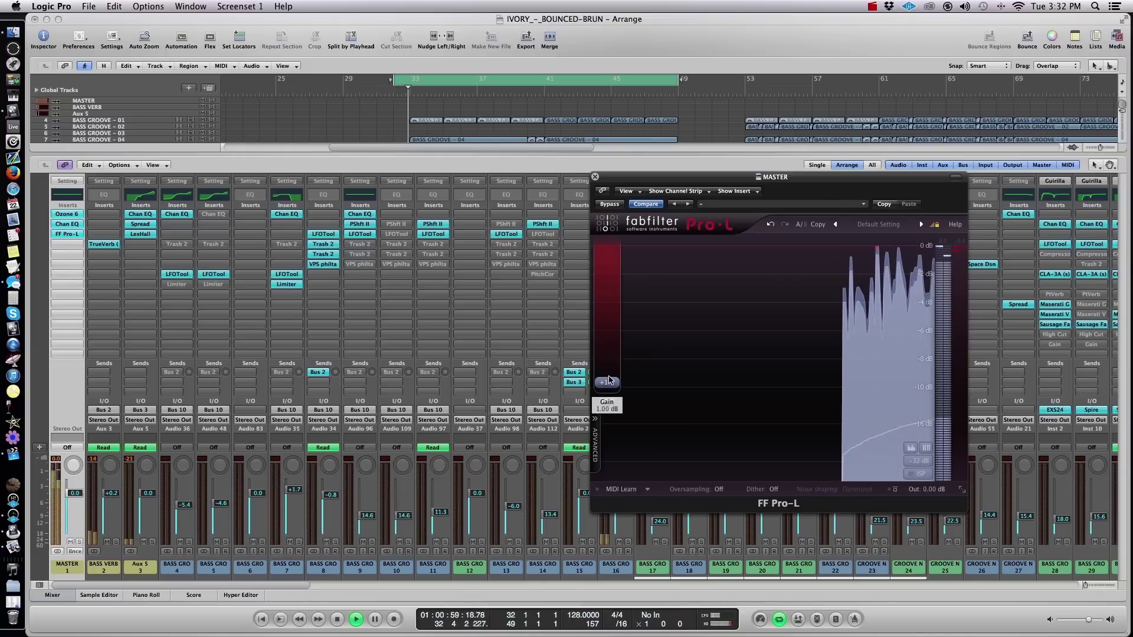
scroll(610, 381, up, 1)
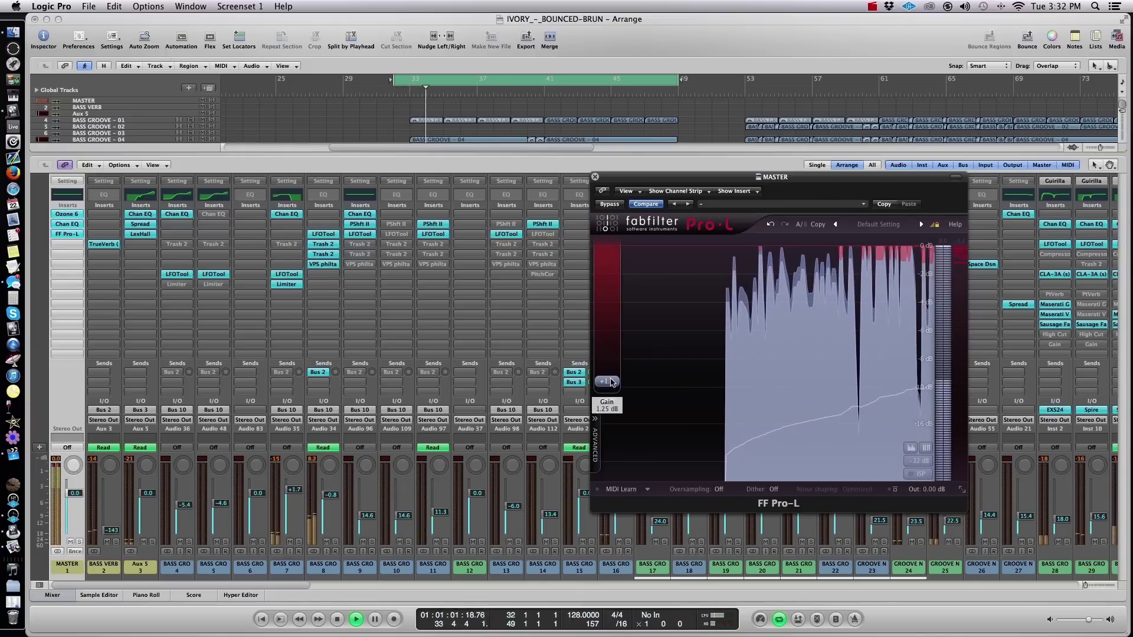
drag(611, 383, 615, 389)
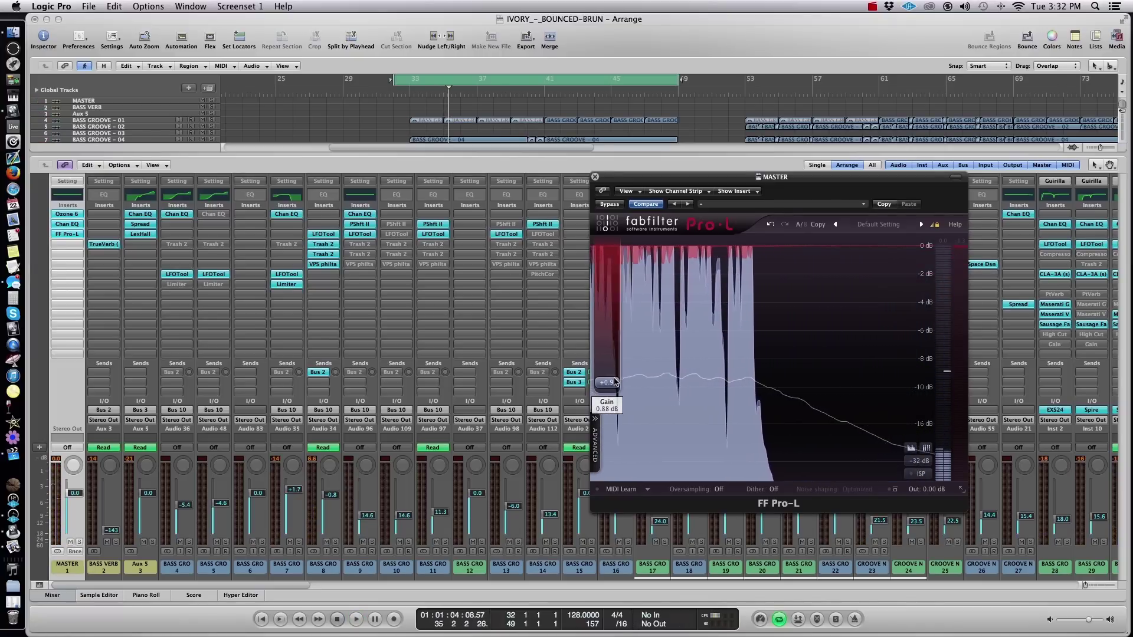
scroll(615, 383, up, 2)
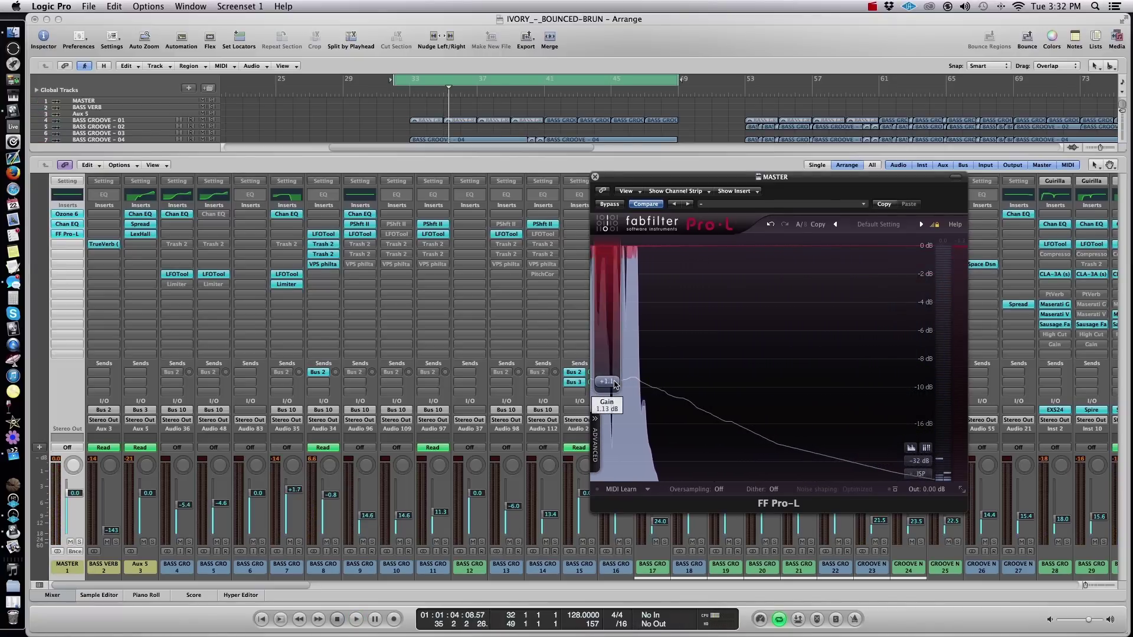
- Insert the A.O.M. Invisible Limiter after Pro-L on the MASTER channel and bring its window to the middle of the mixer
click(77, 254)
mouse_move(82, 375)
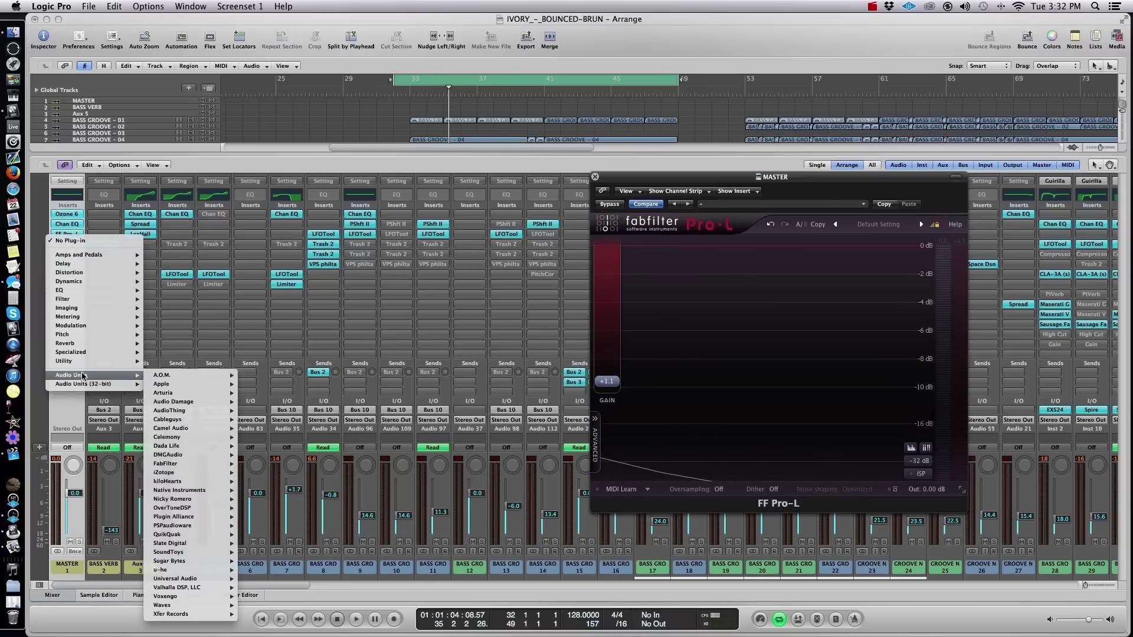
mouse_move(230, 376)
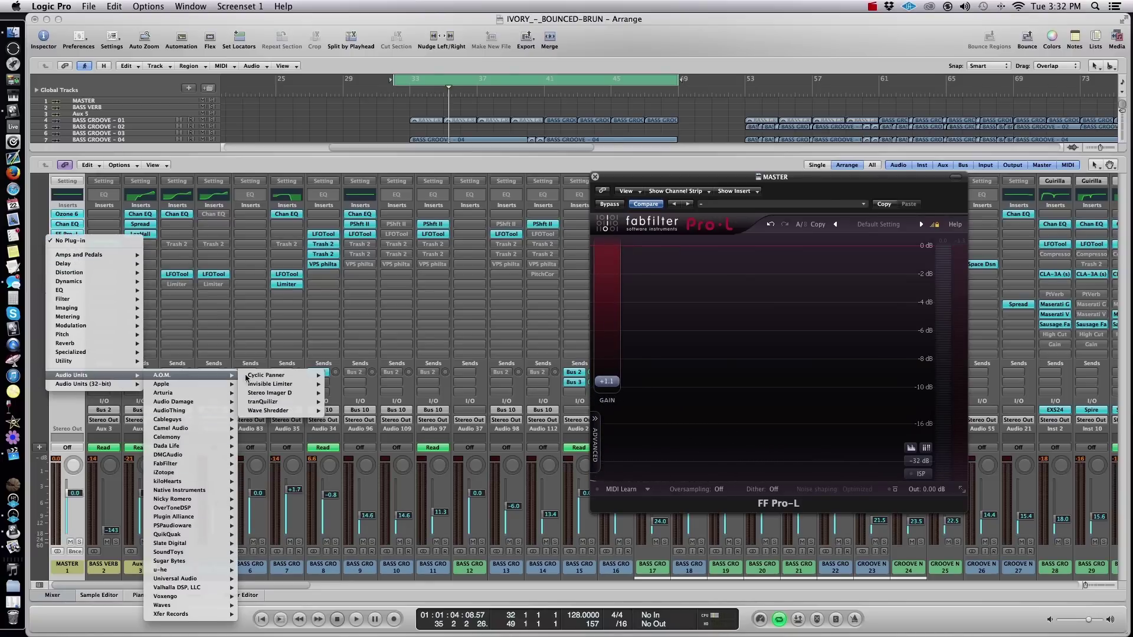
click(269, 385)
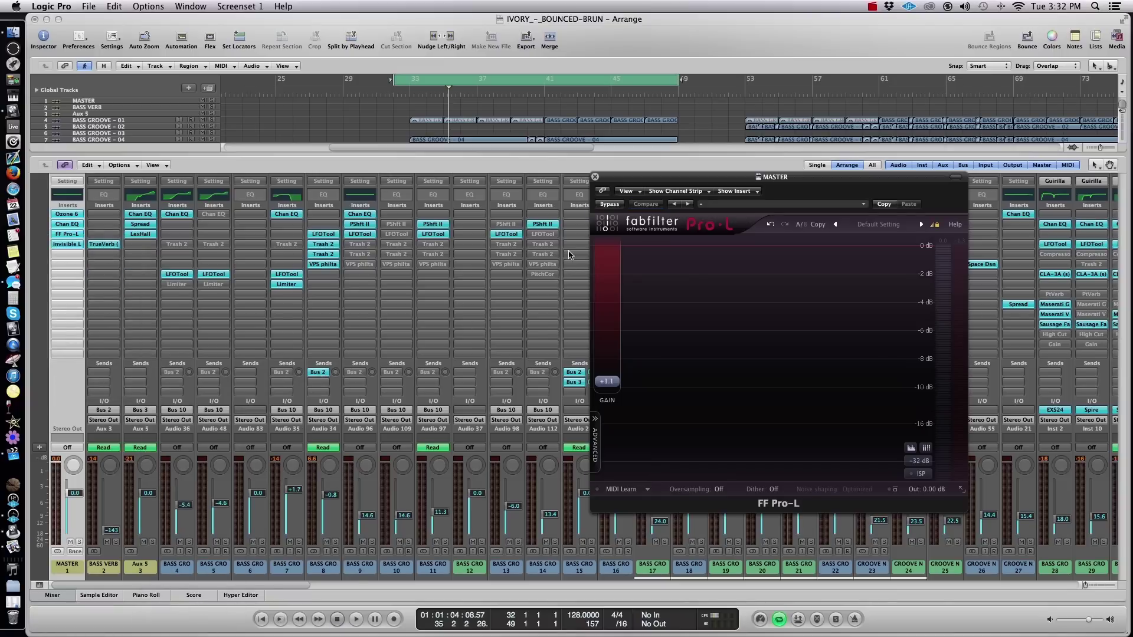
drag(412, 57, 610, 176)
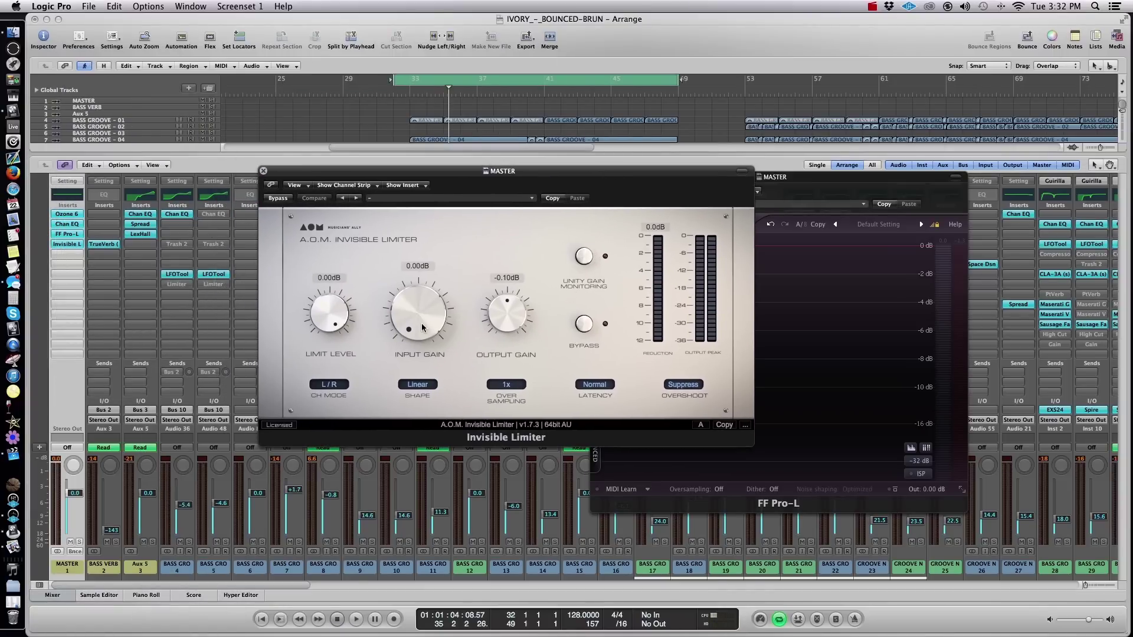
- Set the Invisible Limiter's oversampling to 16x, overshoot to Clip and output gain to -0.26 dB
click(505, 388)
click(511, 405)
click(683, 386)
click(691, 409)
- Insert a MultiMeter after the Invisible Limiter on the MASTER channel and arrange both plug-in windows for viewing
click(57, 252)
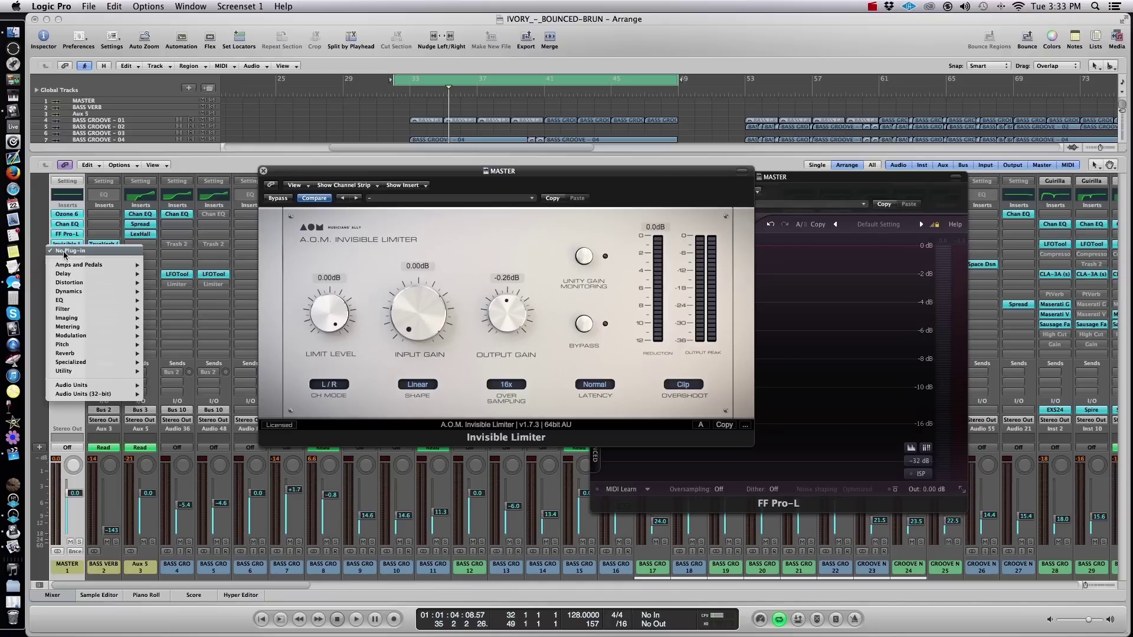
mouse_move(94, 326)
mouse_move(211, 354)
click(249, 353)
drag(229, 45, 249, 118)
drag(382, 335, 519, 398)
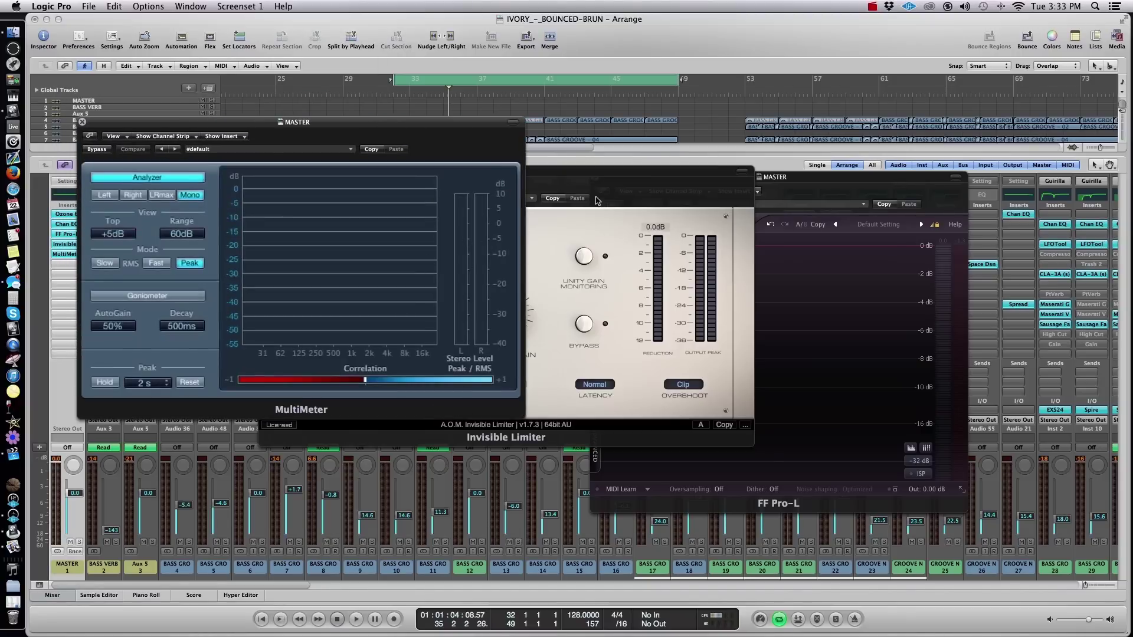
drag(595, 180, 645, 189)
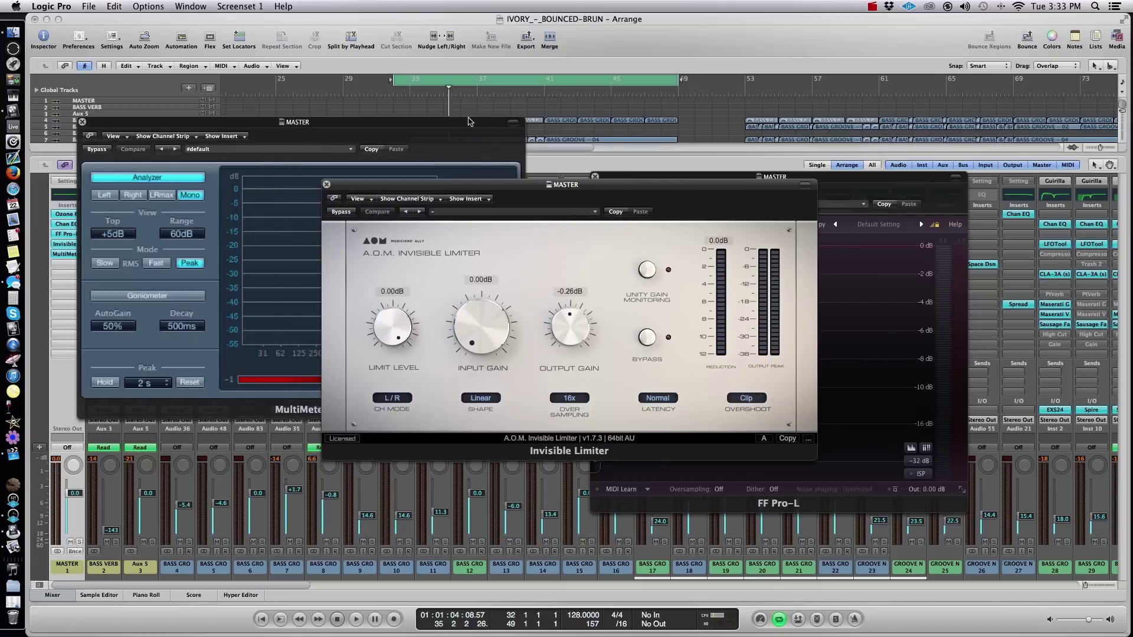
- Play the loop with MultiMeter in view and raise the Invisible Limiter's input gain to 2.20 dB and output gain to 2.49 dB
key(space)
drag(468, 121, 473, 218)
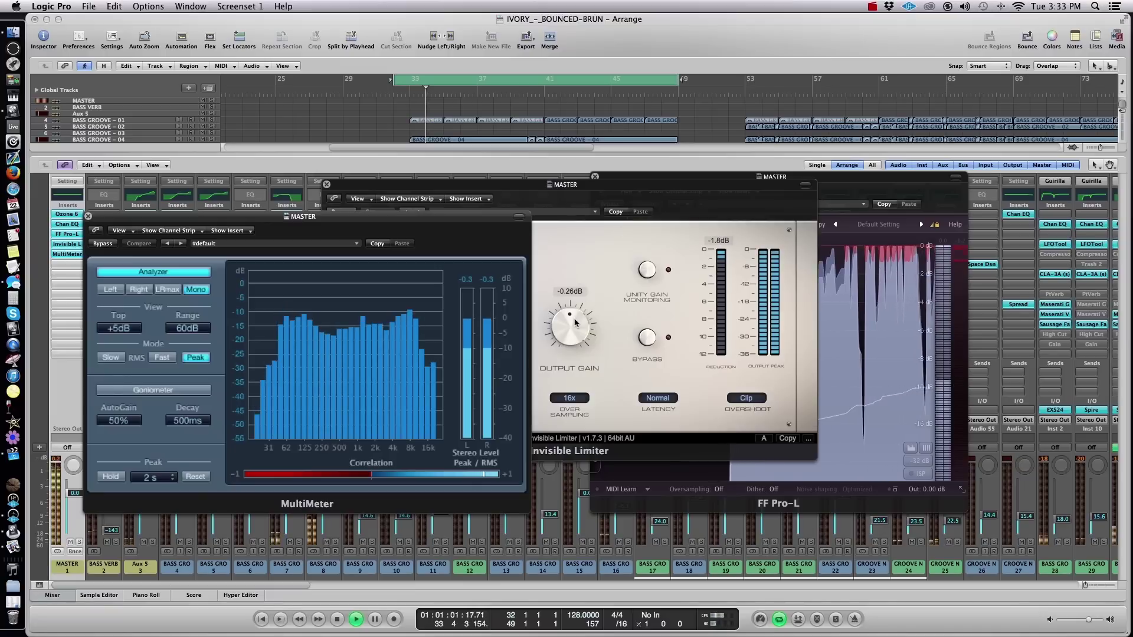
drag(580, 186, 640, 194)
drag(549, 347, 549, 342)
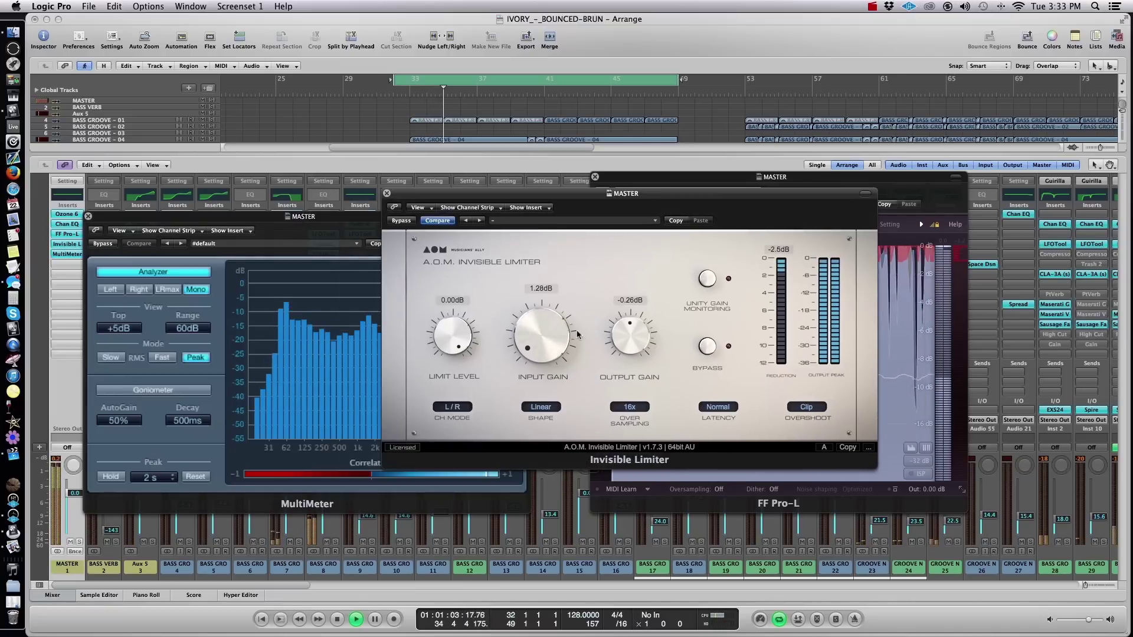
drag(630, 334, 630, 326)
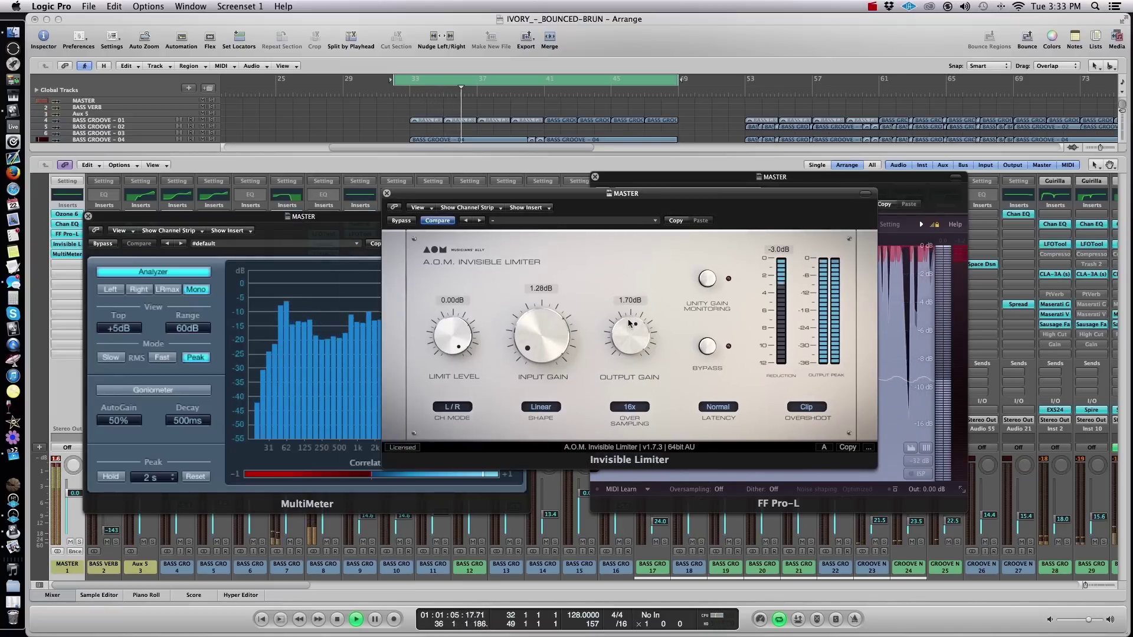
drag(573, 196, 730, 247)
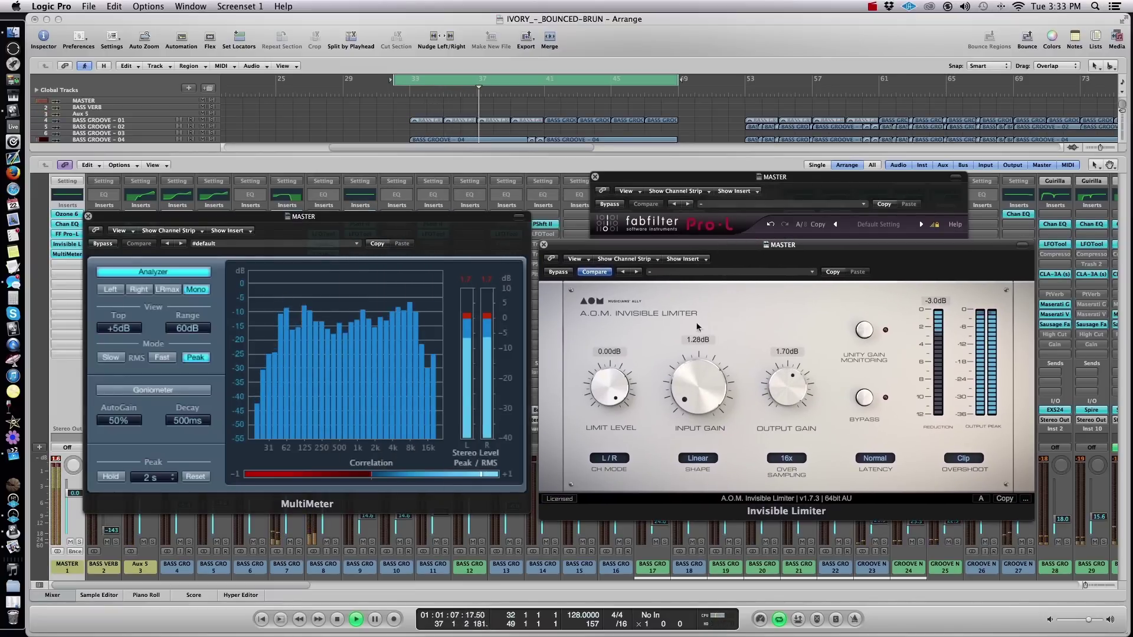
drag(711, 393, 712, 389)
drag(797, 384, 790, 389)
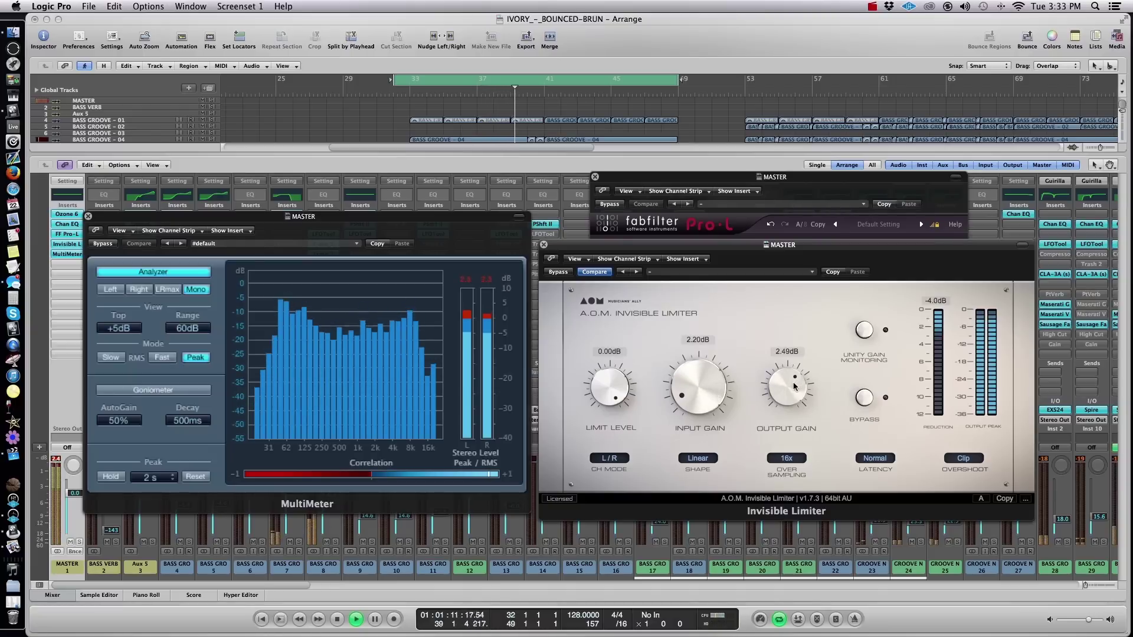
- Stop playback and set the MultiMeter analyzer to LRmax with the Fast RMS mode
key(space)
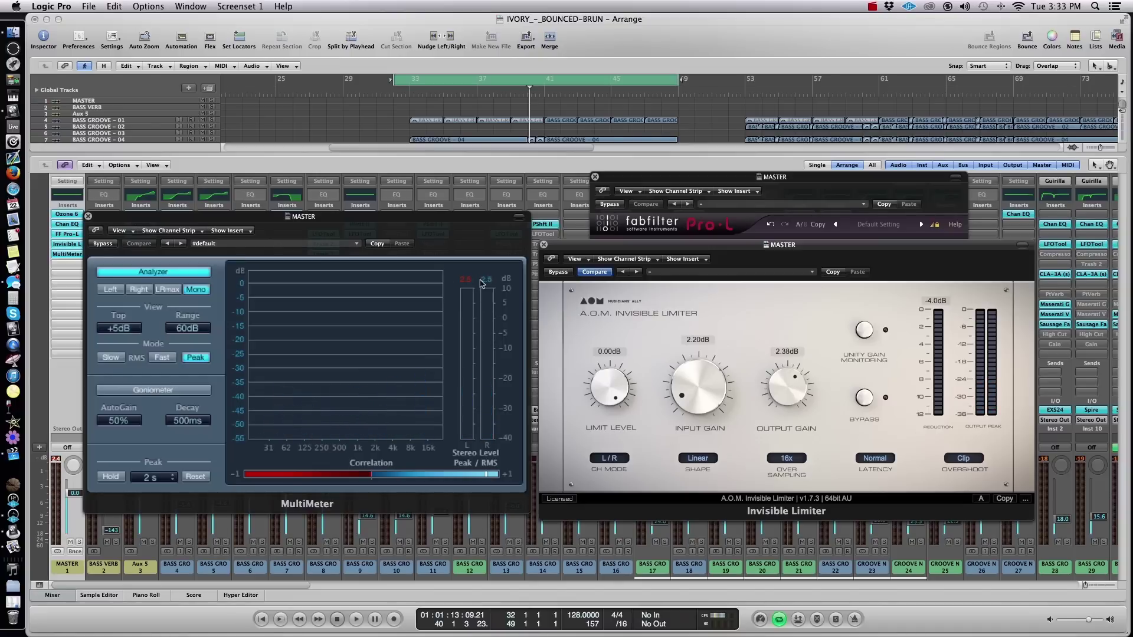
click(171, 291)
click(167, 359)
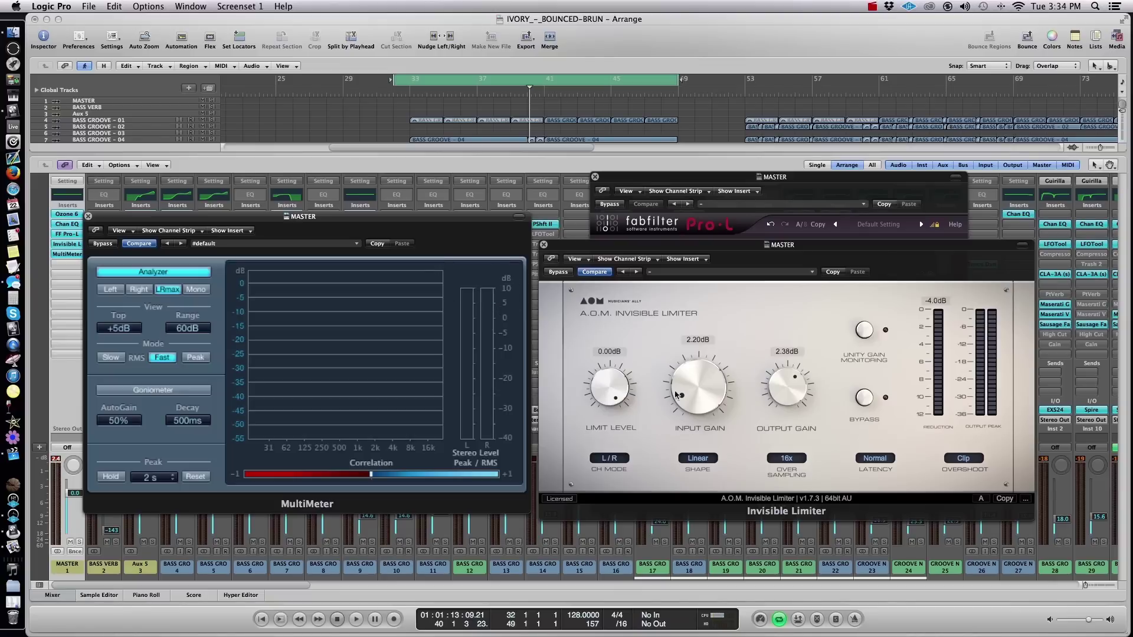
- Play the loop, lower the Invisible Limiter's input gain to 1.44 dB and output gain to 2.10 dB, and stop playback
key(space)
drag(782, 397, 697, 395)
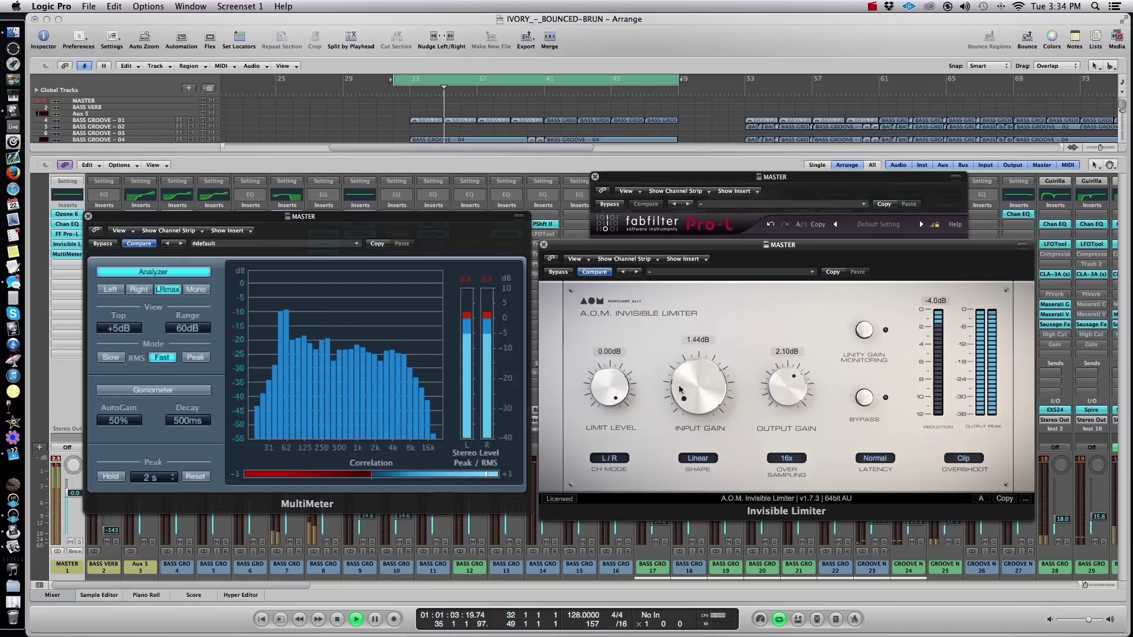
click(528, 90)
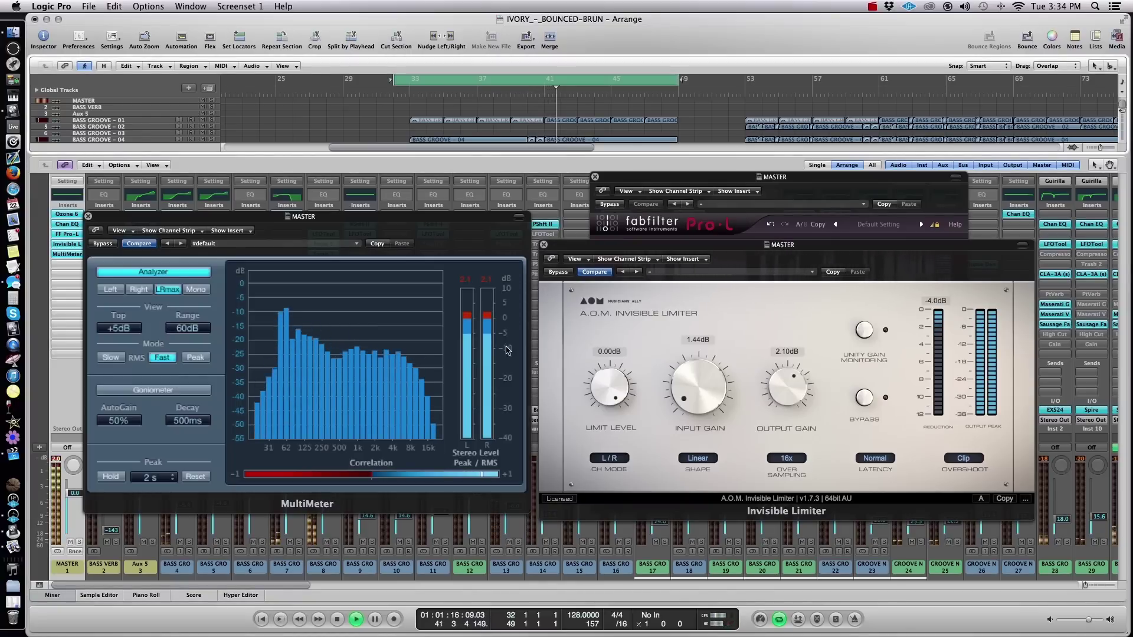
key(space)
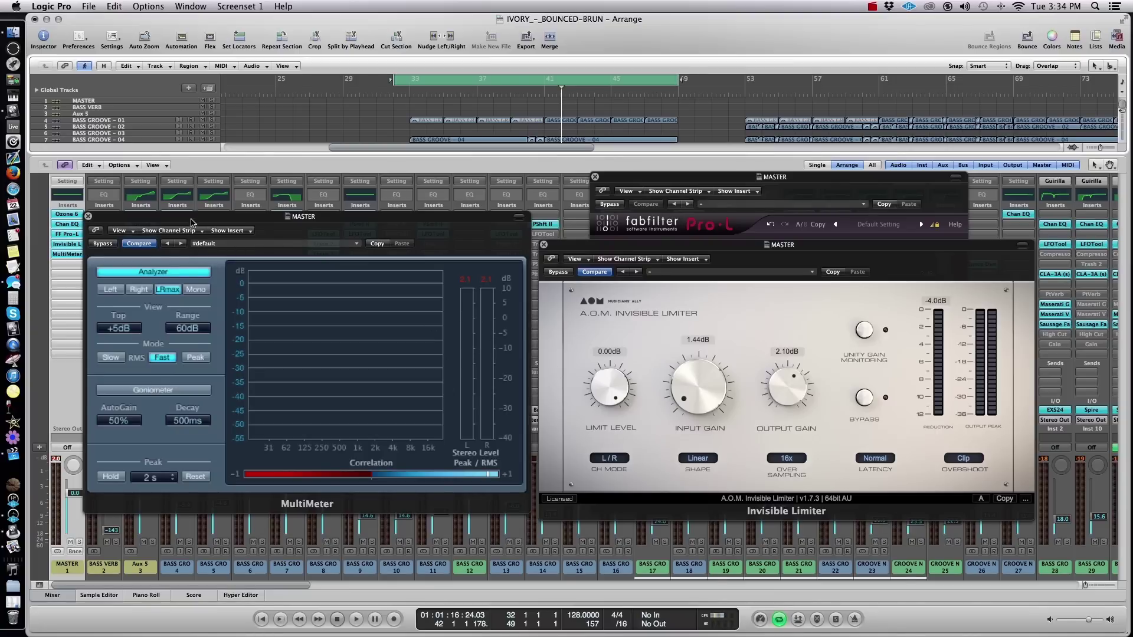
- Move the MultiMeter window off the MASTER channel strip and close the MultiMeter, Invisible Limiter and Pro-L windows
drag(189, 223, 285, 222)
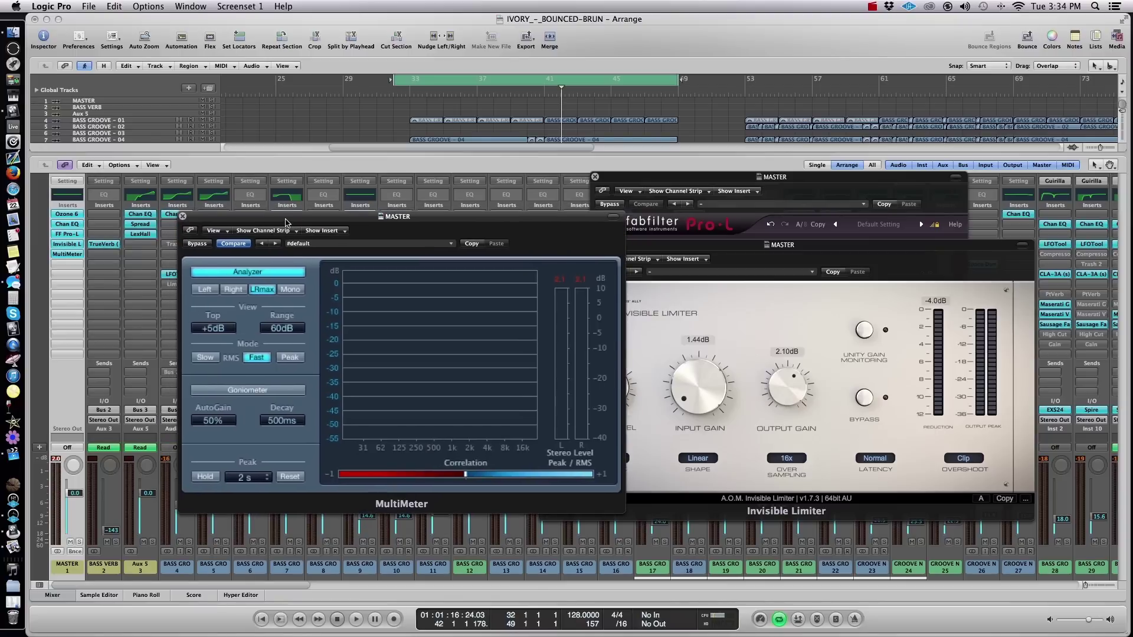
drag(286, 222, 288, 234)
click(184, 229)
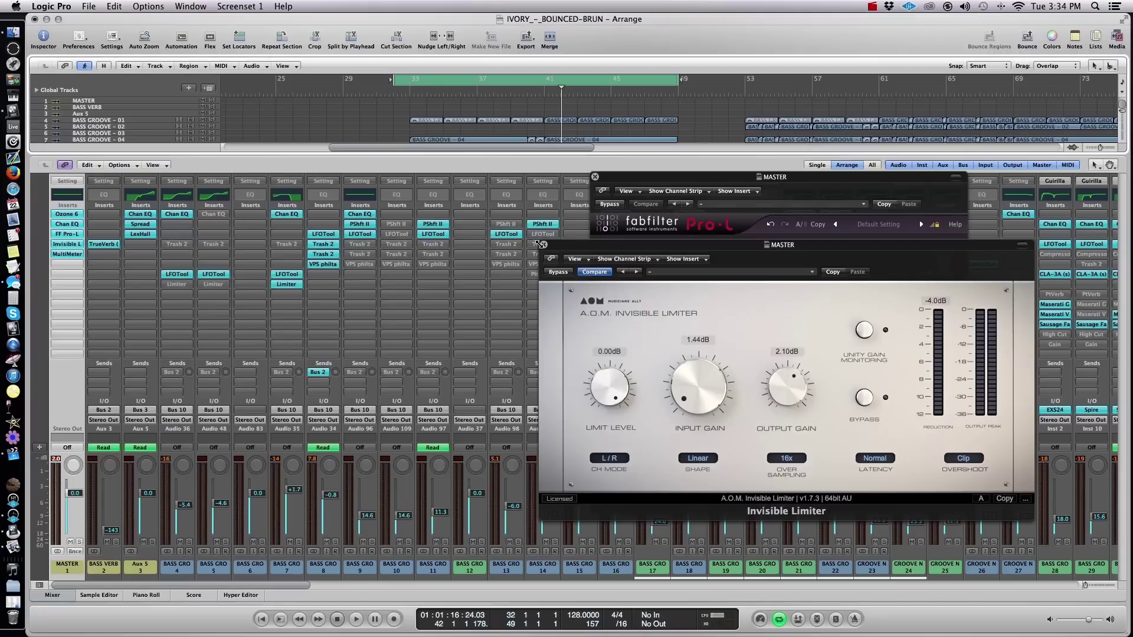
click(543, 244)
click(595, 177)
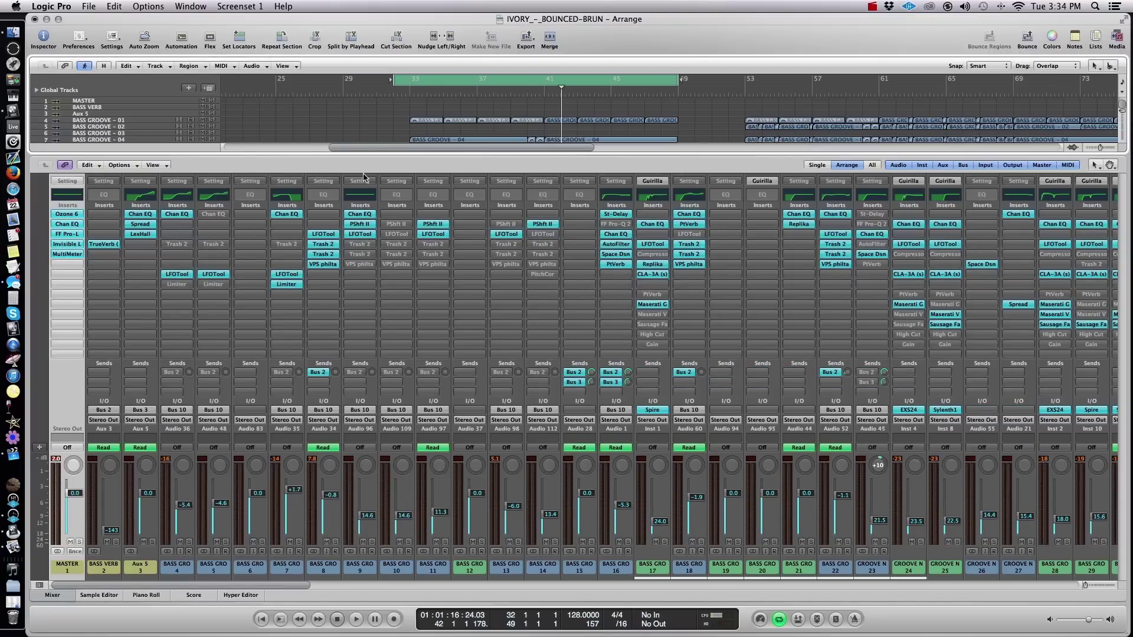
- Glance at the full arrangement, return to the mixer and reopen Pro-L and the Invisible Limiter from the MASTER channel
click(53, 598)
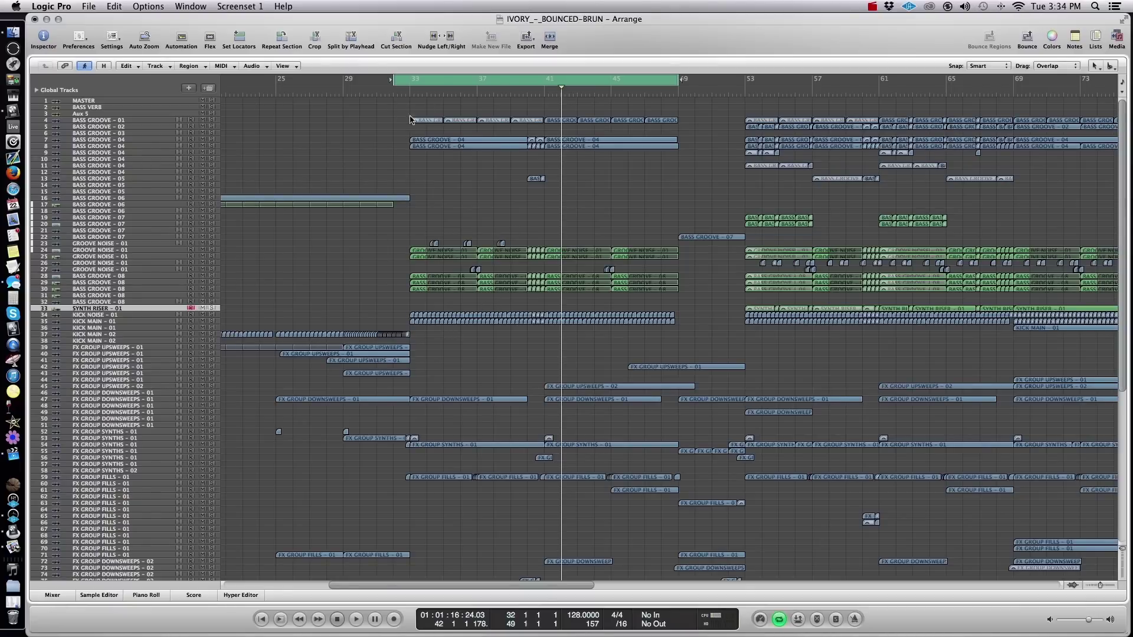
click(50, 596)
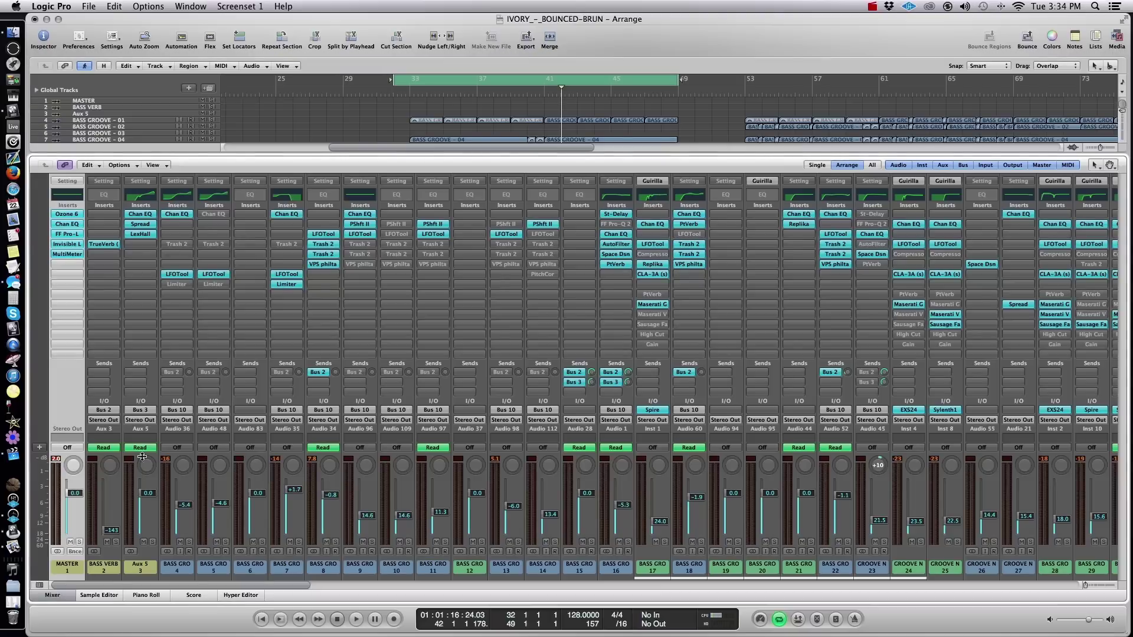
click(68, 234)
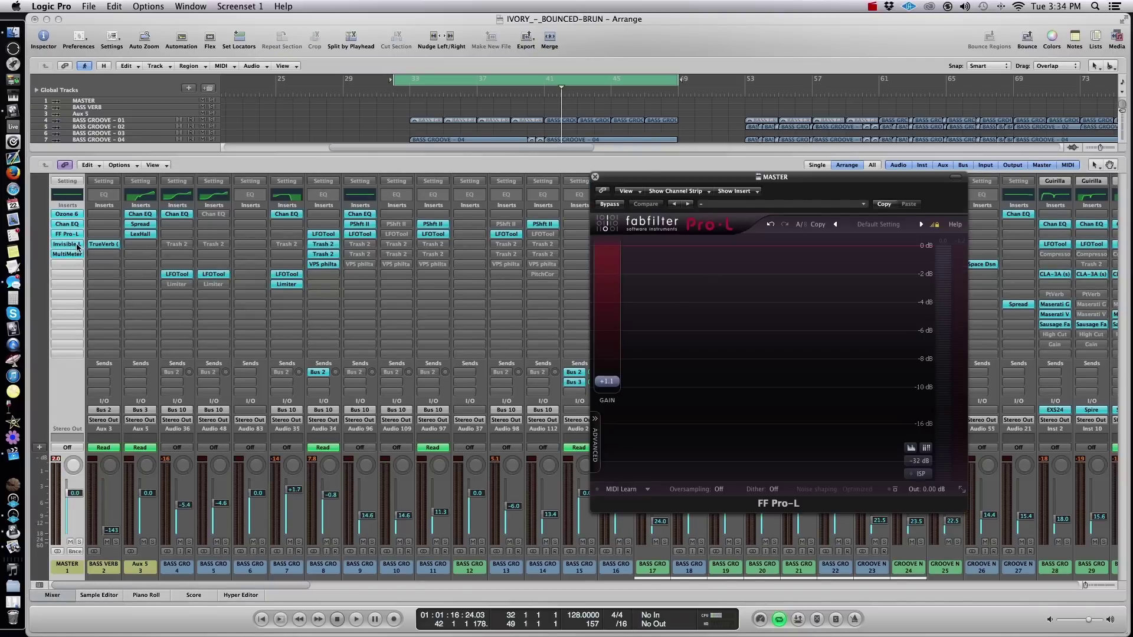
click(77, 247)
drag(613, 239, 499, 240)
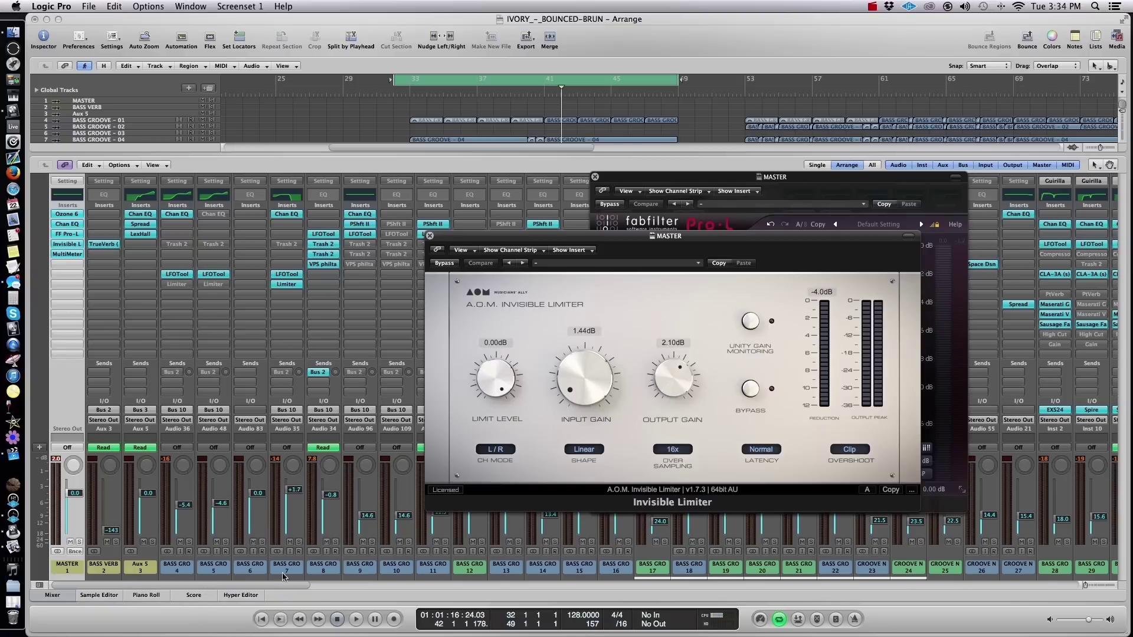
- Look through the mixer's channel strips and the arrangement tracks, and return to the MASTER channel
scroll(263, 549, right, 15)
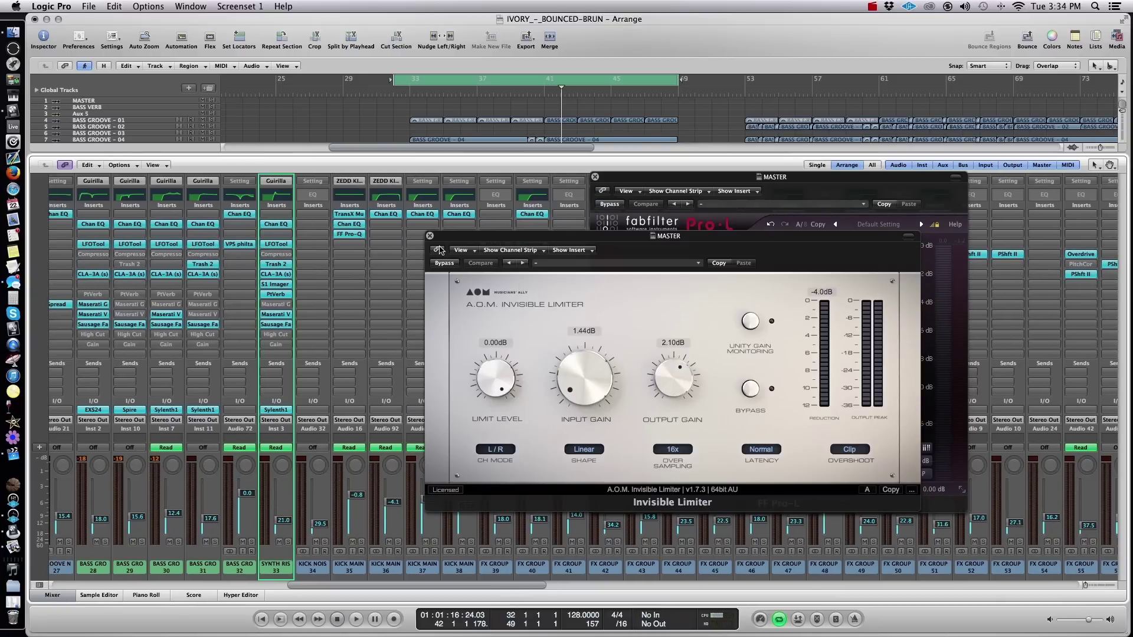
scroll(330, 587, left, 5)
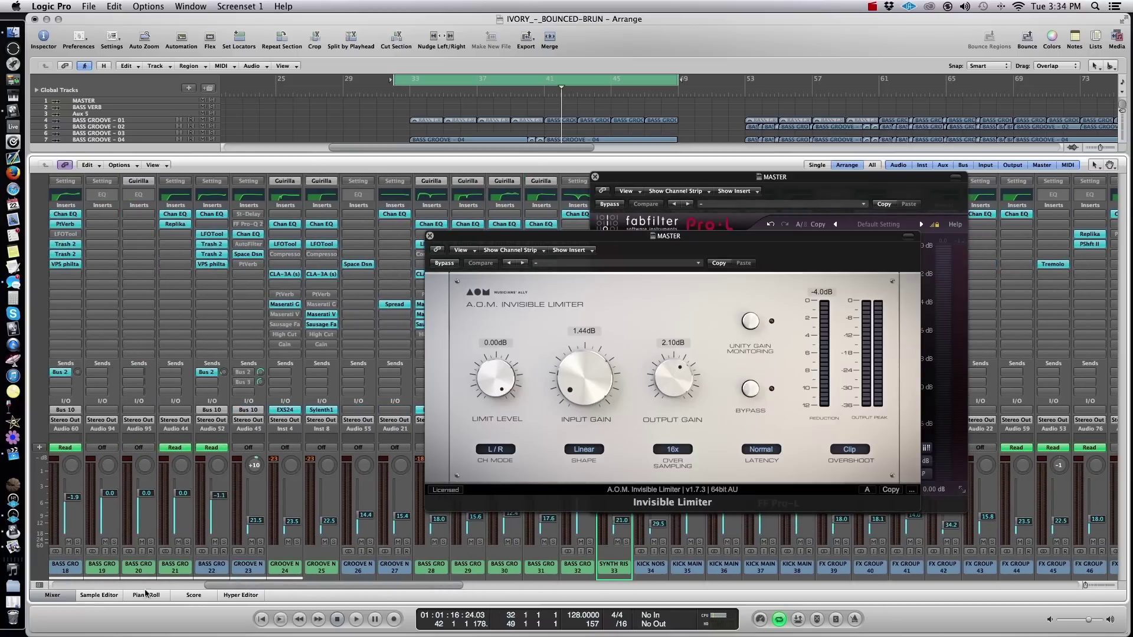
click(69, 598)
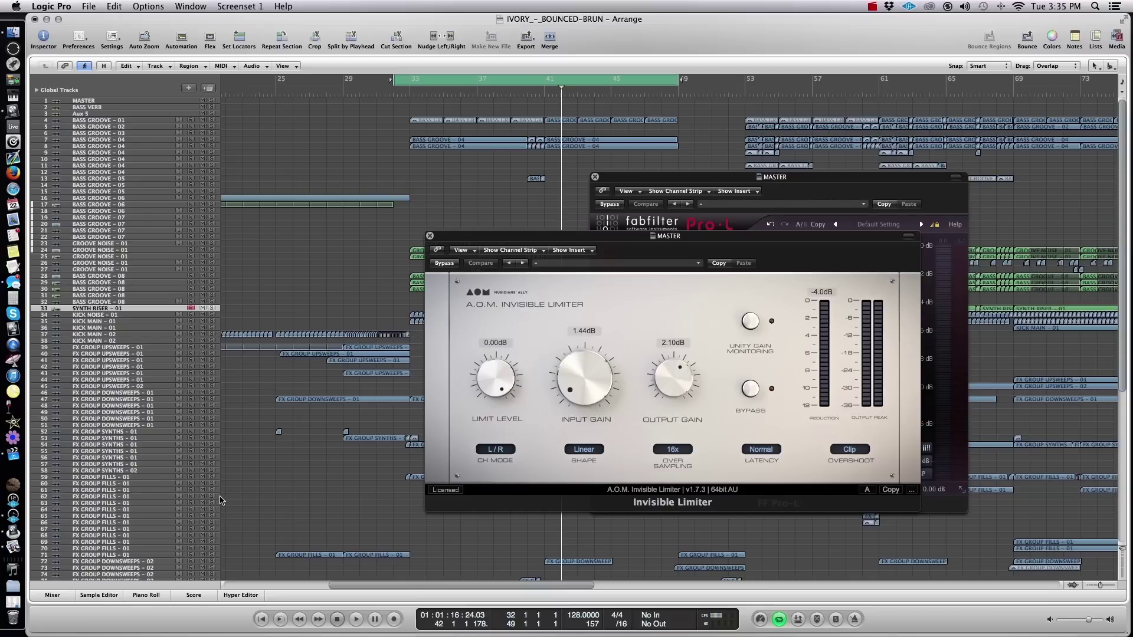
click(59, 595)
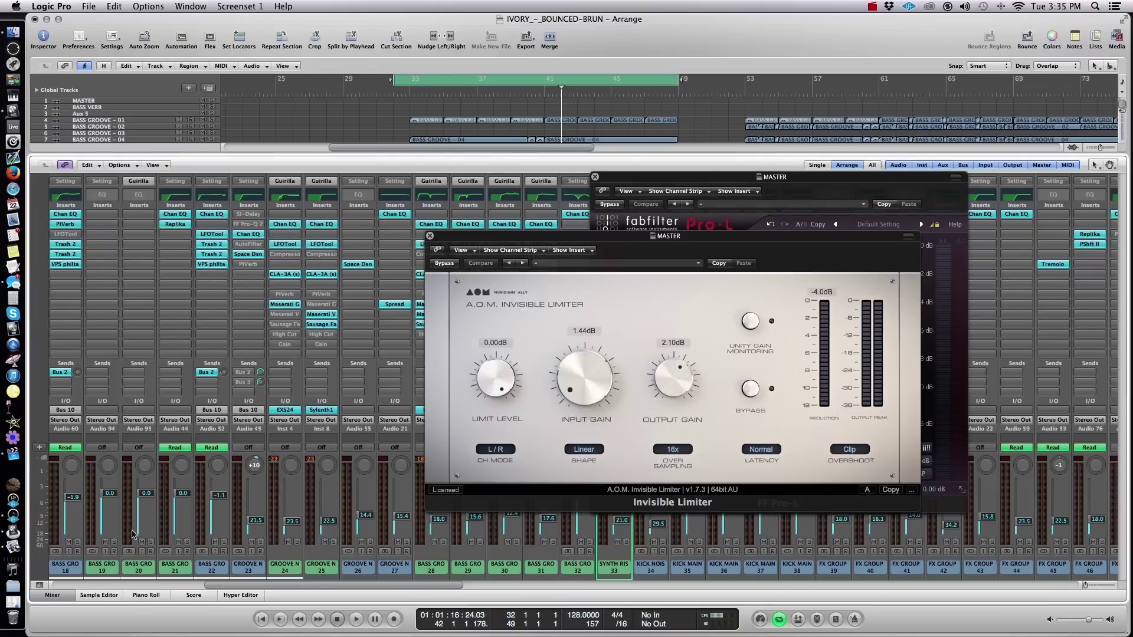
drag(289, 586, 100, 595)
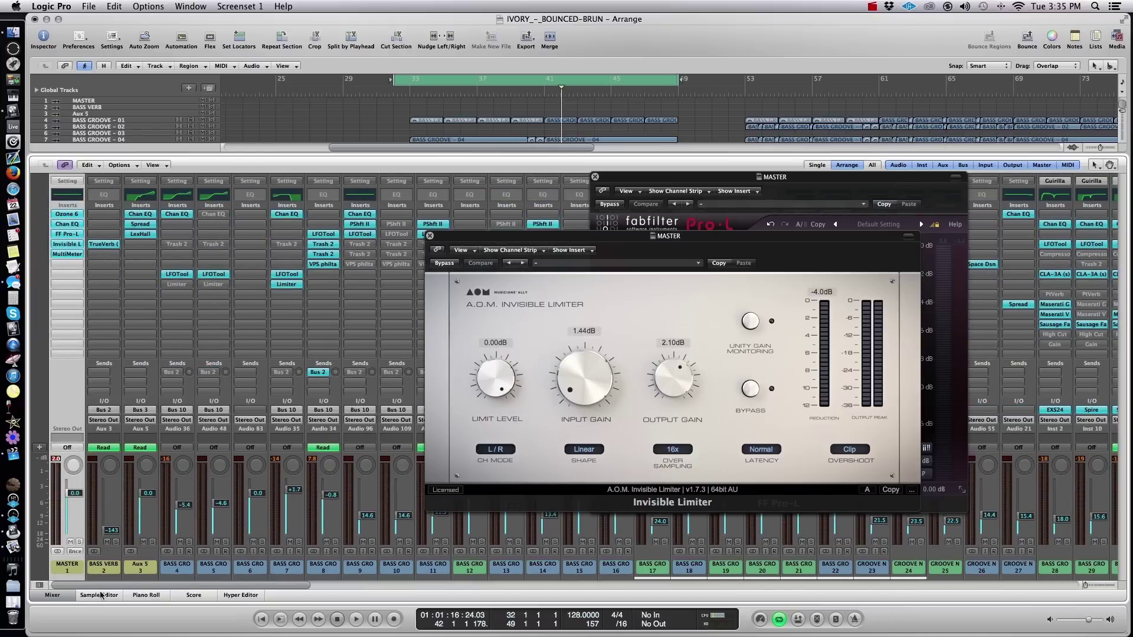
- Hide the mixer and close the Invisible Limiter and Pro-L windows to clear the arrangement
click(62, 596)
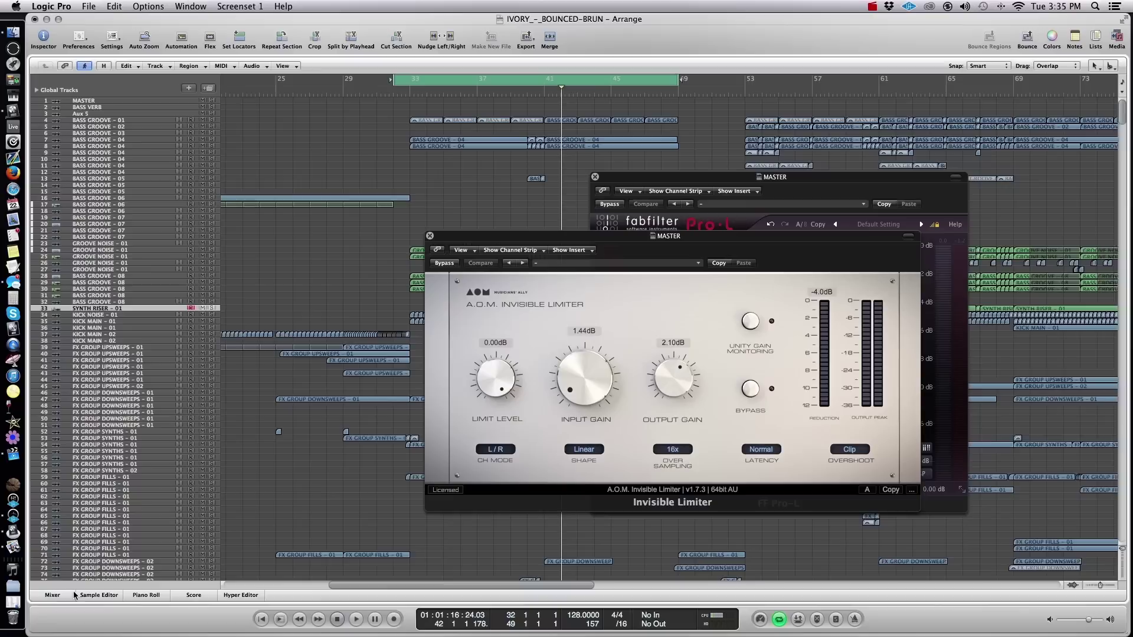
click(430, 235)
click(595, 177)
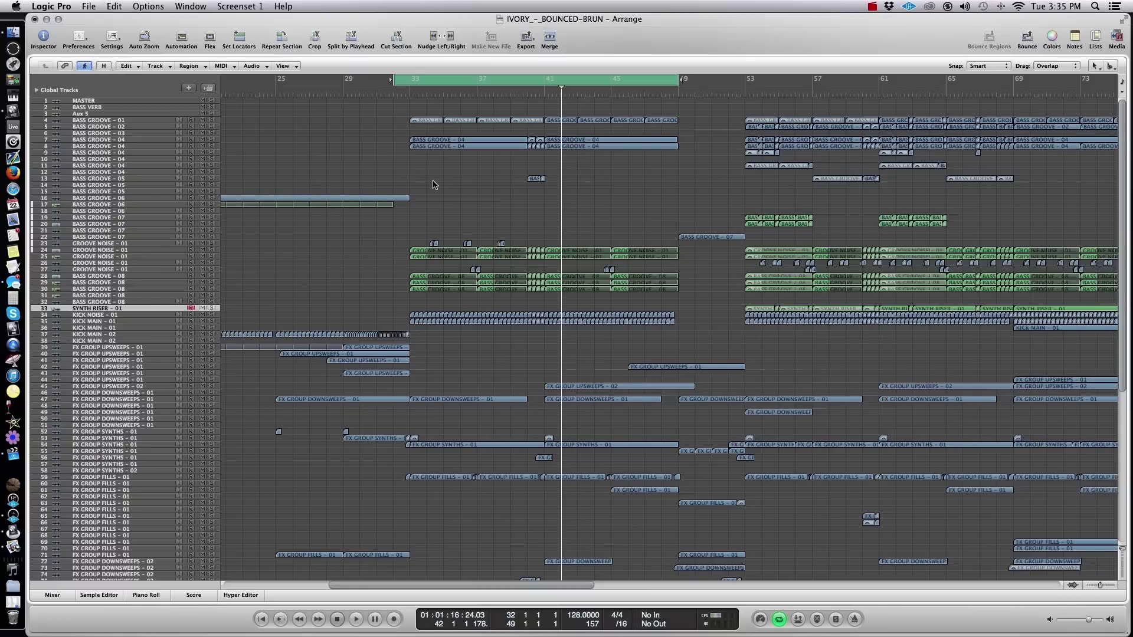
- Select the two BASS GROOVE - 04 regions starting at bar 33, checking the mixer's channel strips in between
drag(437, 168, 466, 142)
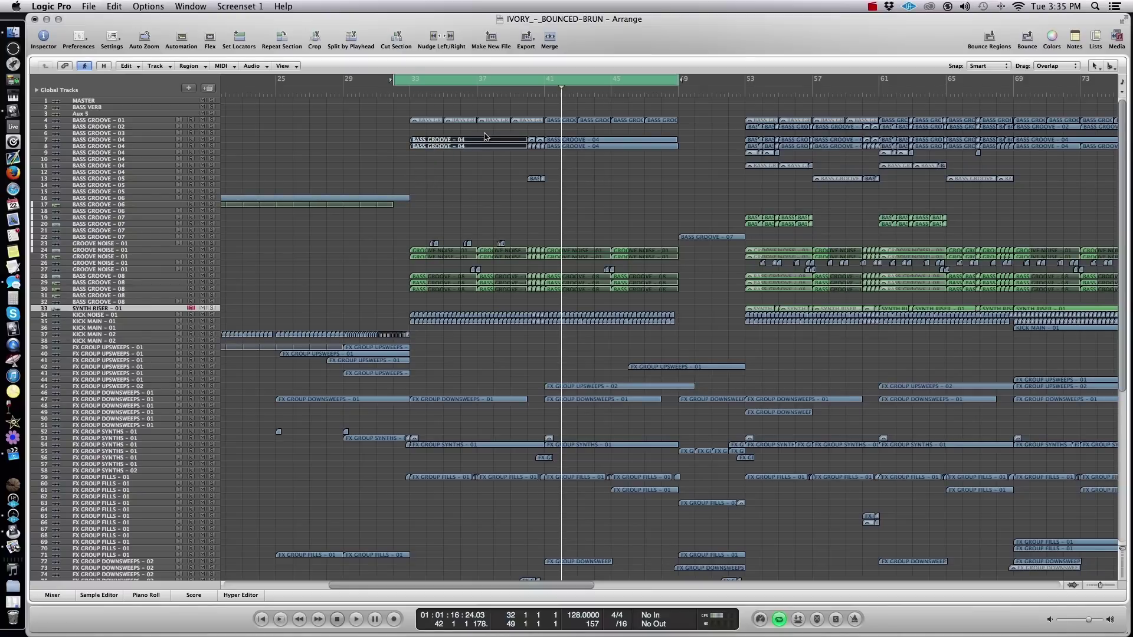
click(52, 595)
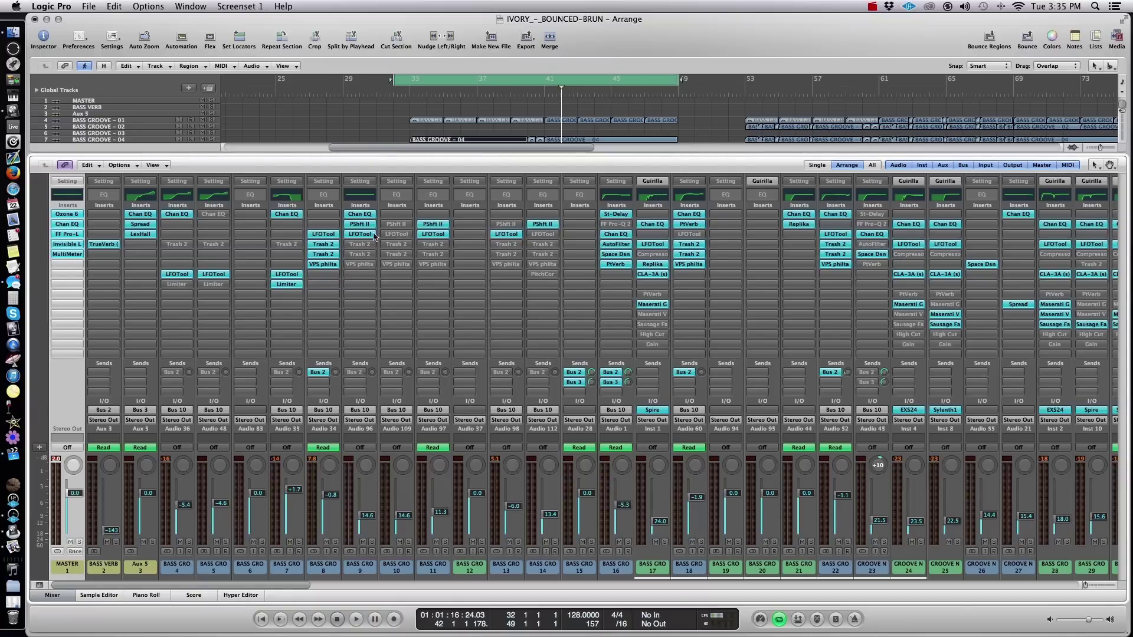
drag(198, 590, 86, 593)
click(60, 598)
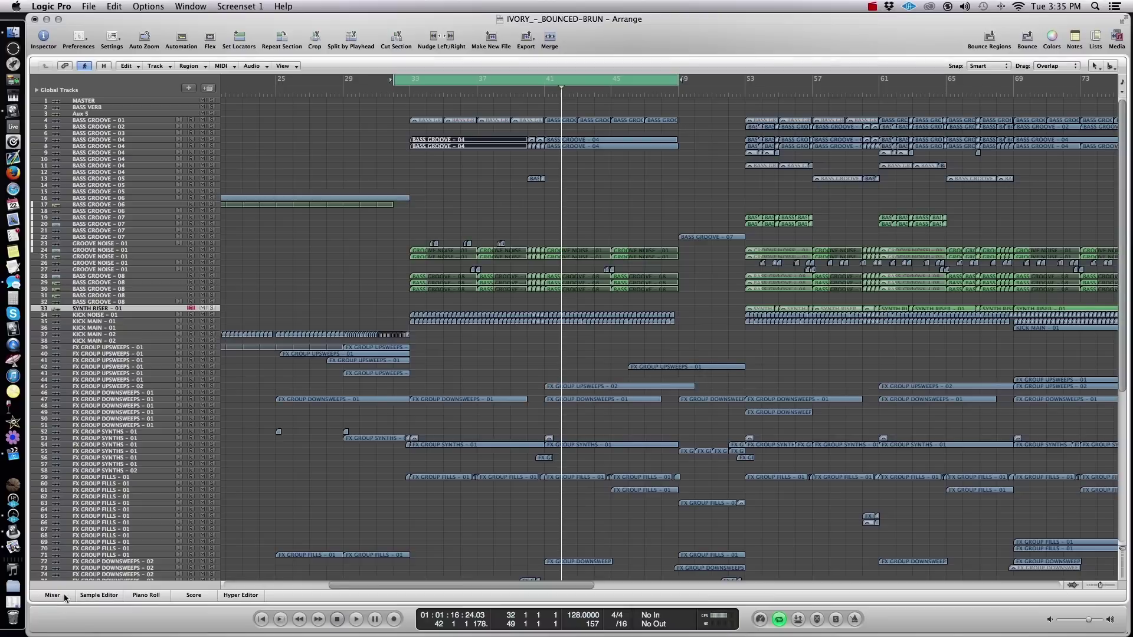
click(375, 461)
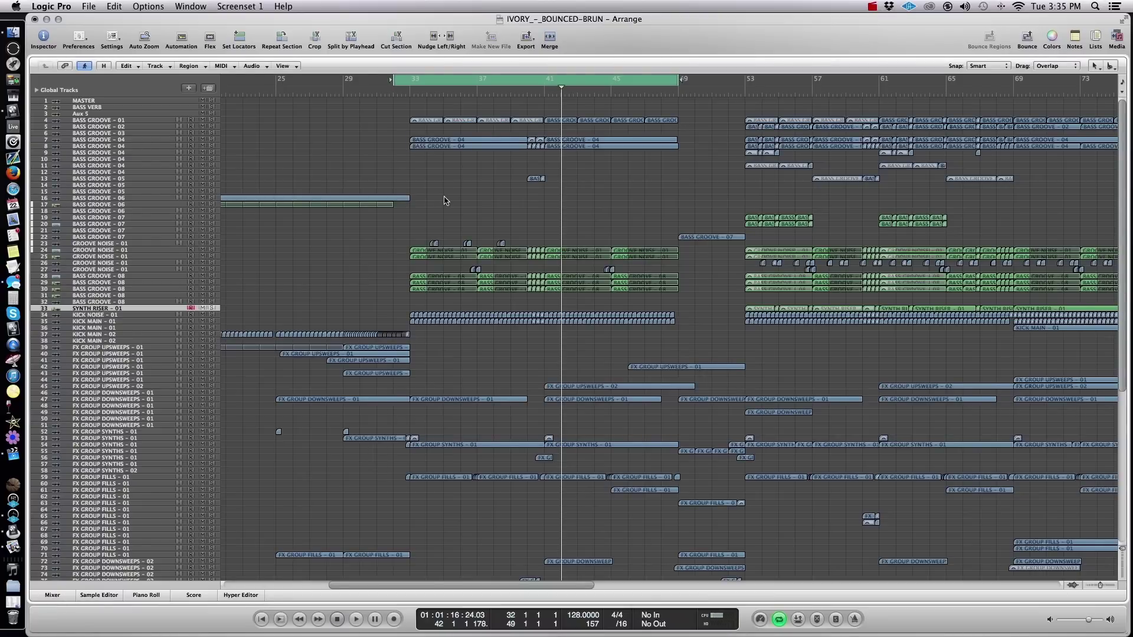
drag(395, 135, 450, 161)
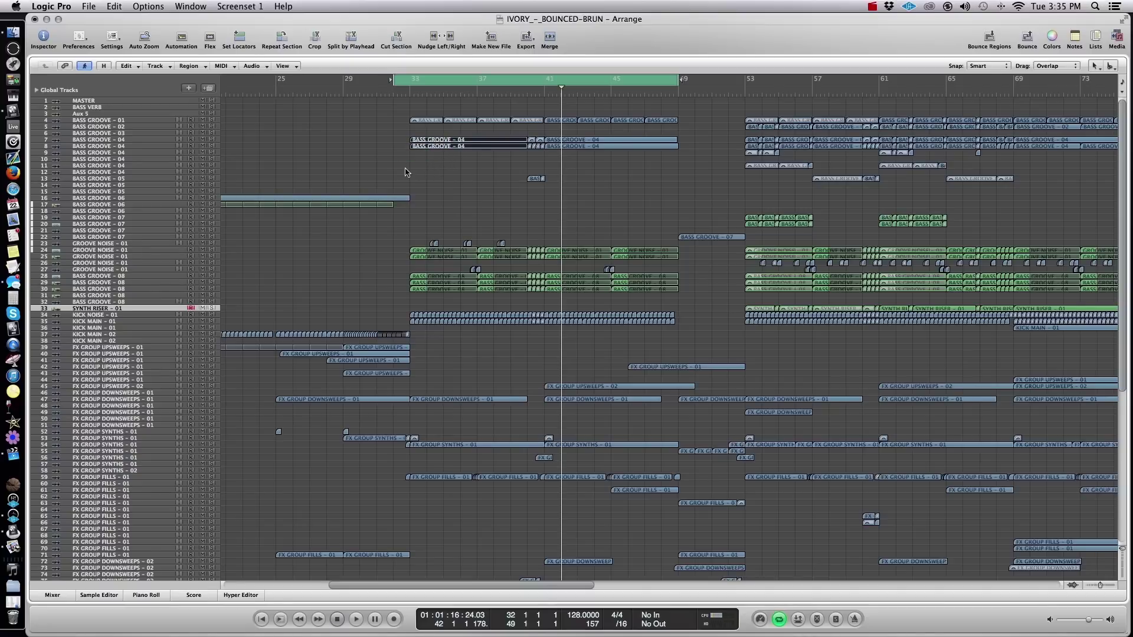